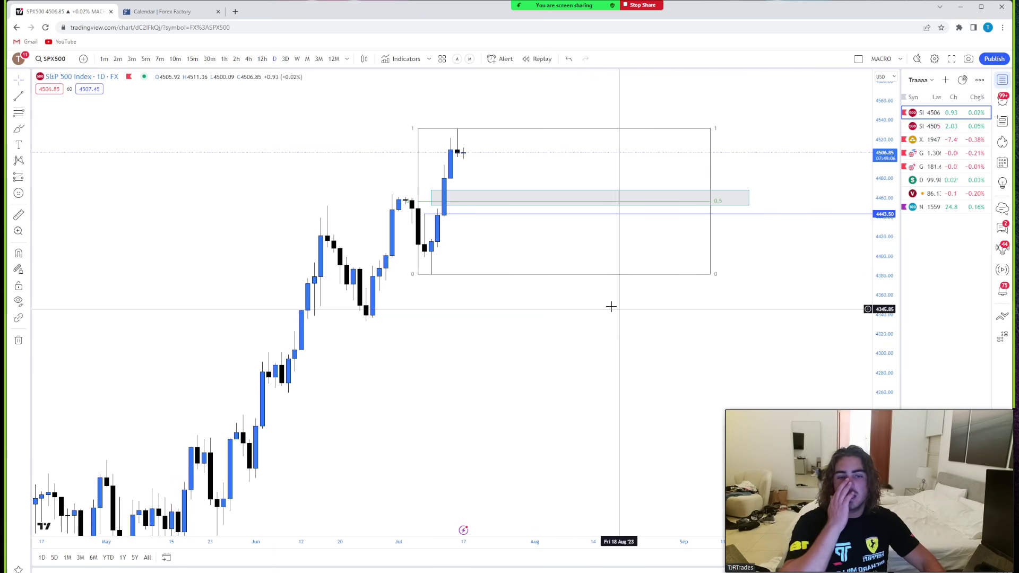
- Check today's economic calendar and glance at the Empire State Manufacturing Index details
click(159, 12)
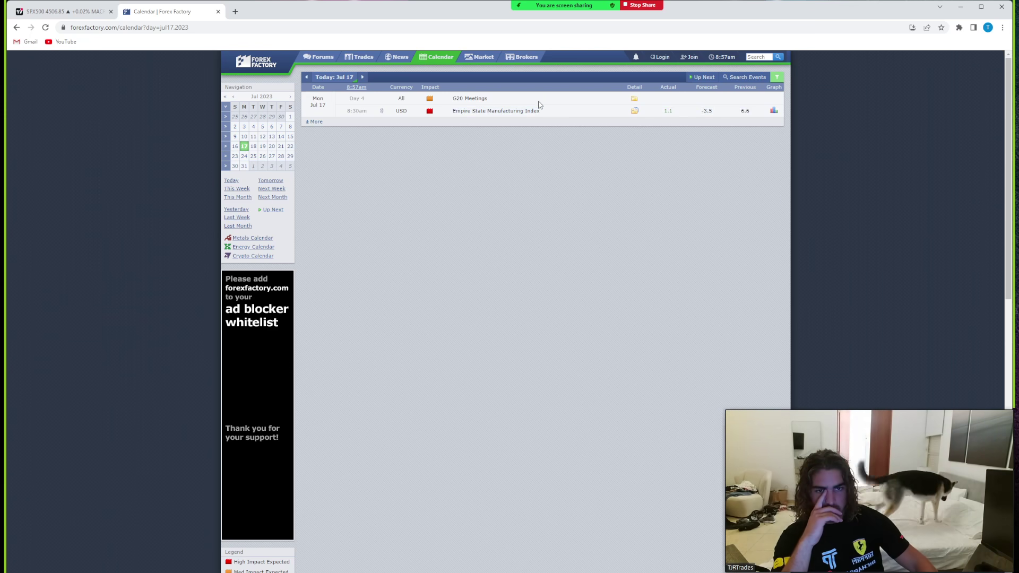
click(635, 112)
click(635, 111)
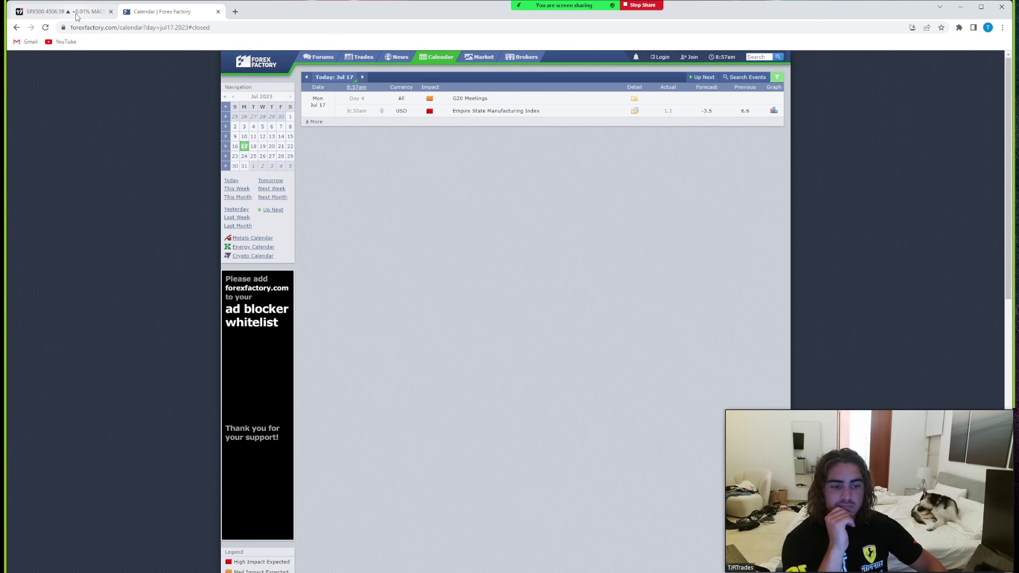
- Back on the S&P 500 chart, compare weekly and daily views and bring the recent rally into view
click(76, 16)
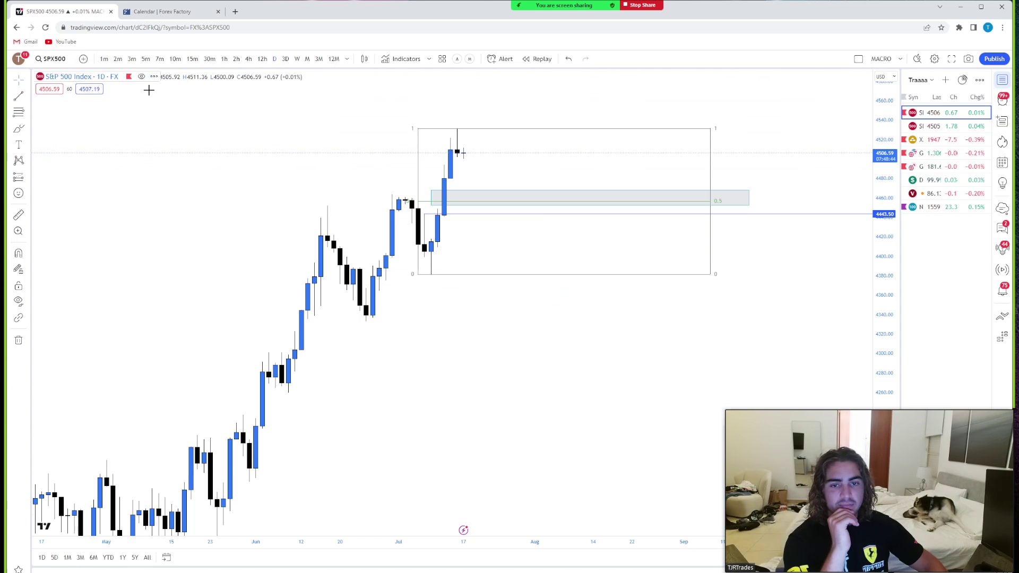
scroll(713, 205, down, 5)
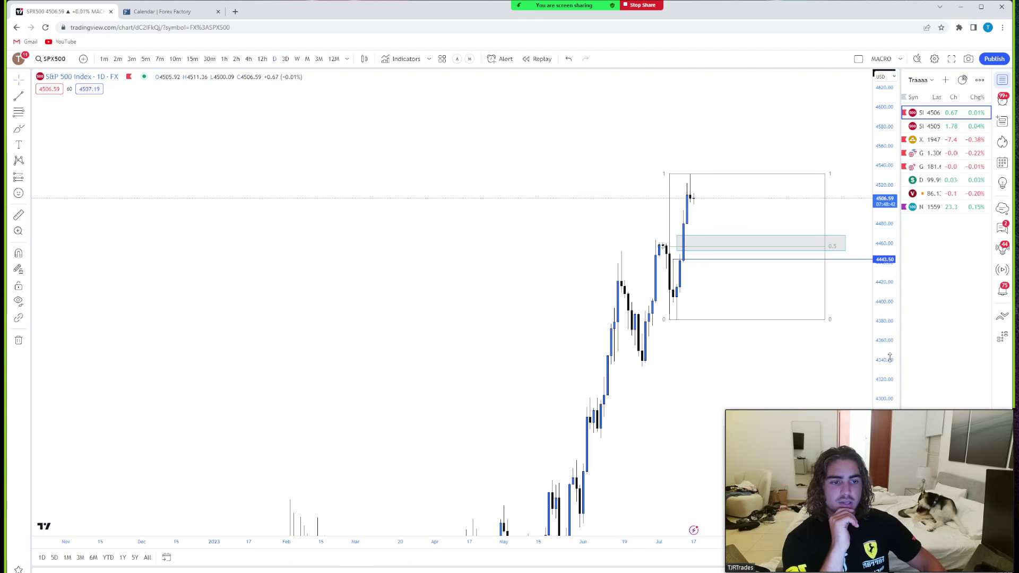
scroll(765, 246, up, 5)
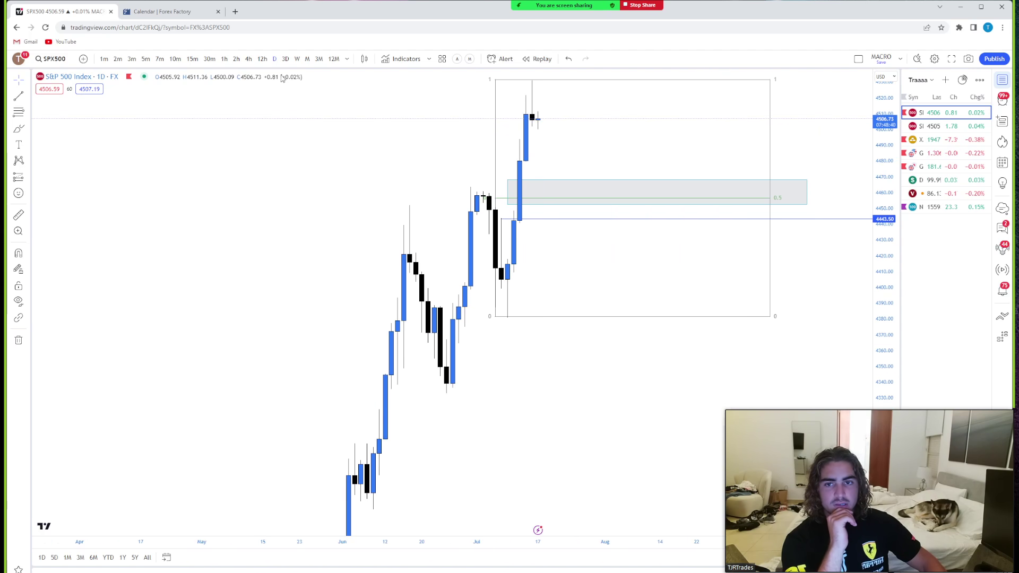
click(297, 59)
click(274, 59)
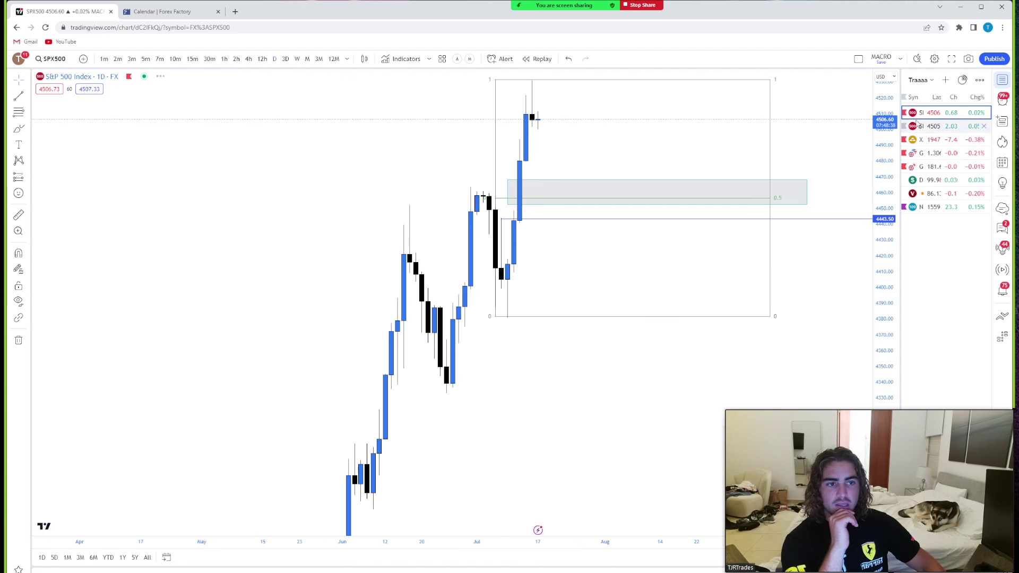
mouse_move(871, 124)
mouse_down()
mouse_move(844, 196)
mouse_move(872, 110)
mouse_up()
scroll(674, 191, down, 5)
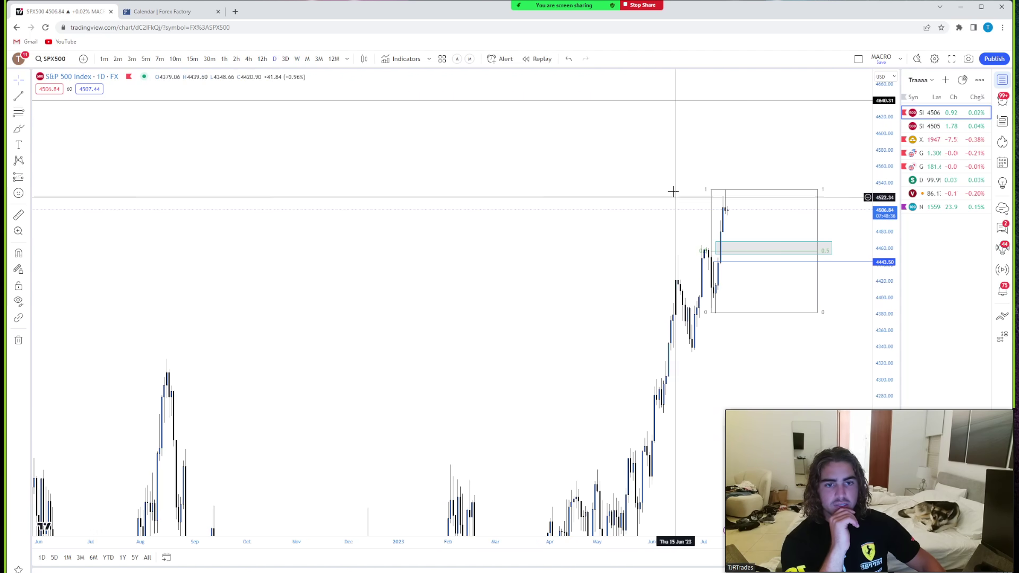
scroll(648, 180, up, 3)
drag(637, 132, 612, 107)
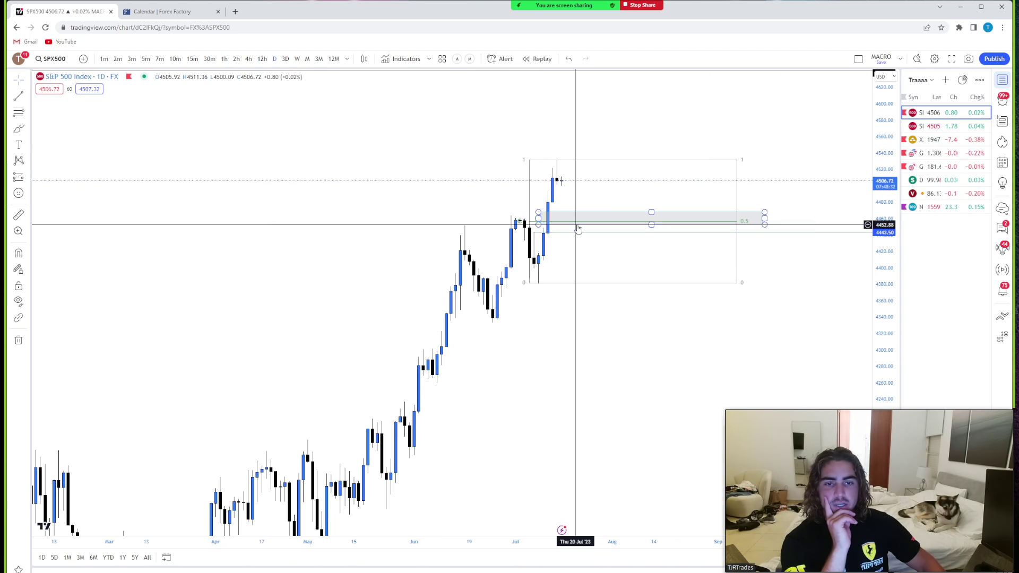
- Switch the S&P 500 to 4-hour candles, stretching prices so the rally and zone fill the view
click(248, 60)
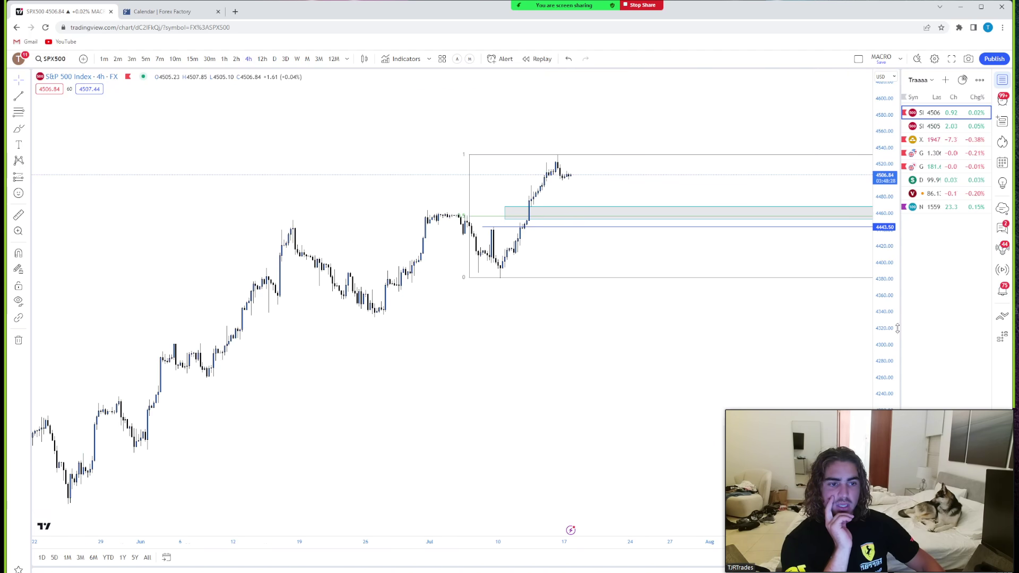
drag(897, 328, 898, 287)
drag(646, 125, 762, 220)
drag(888, 375, 712, 239)
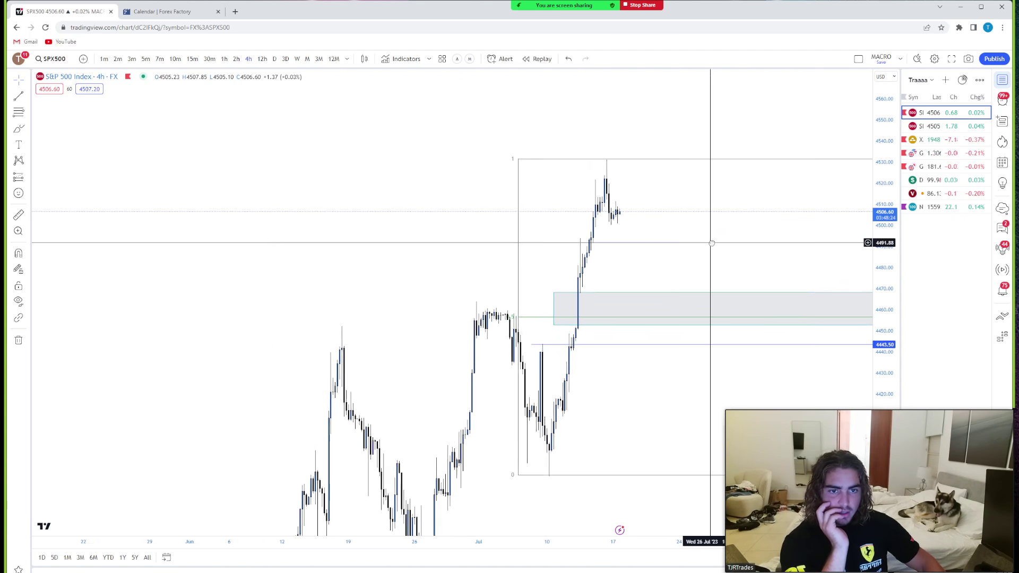
drag(879, 367, 503, 245)
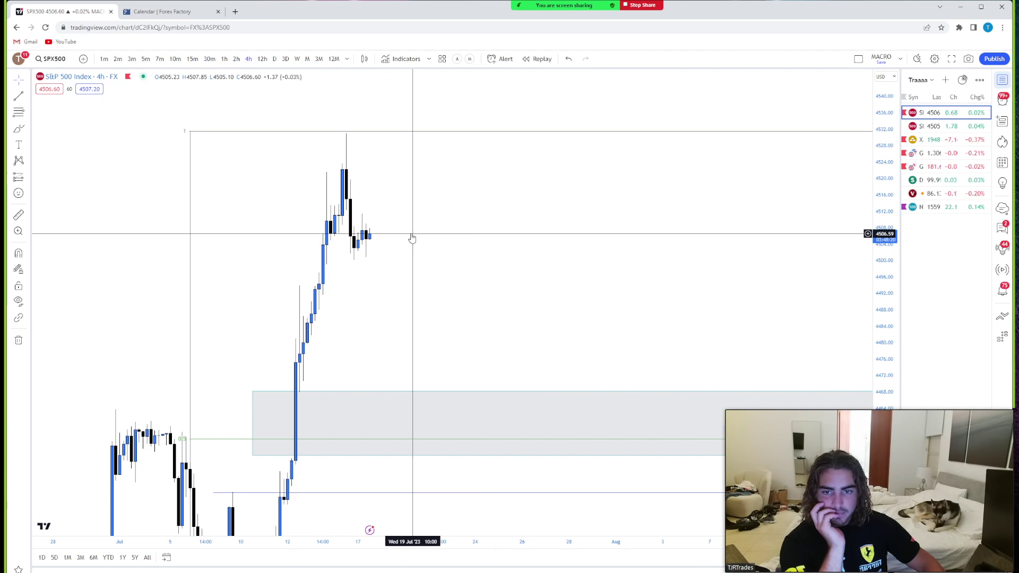
- Place a horizontal ray at 4506.59 on the S&P 500
click(28, 97)
click(69, 222)
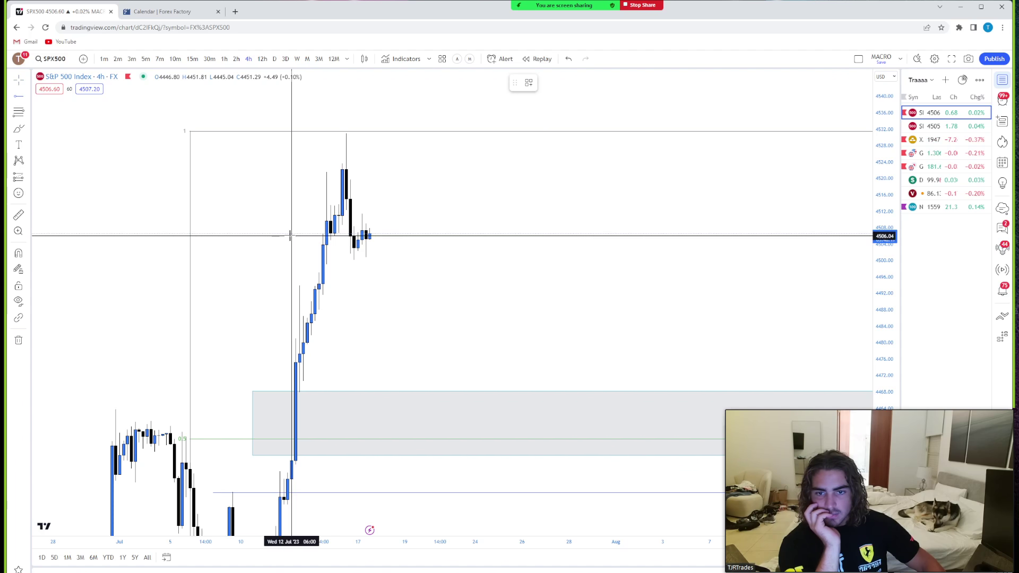
click(331, 233)
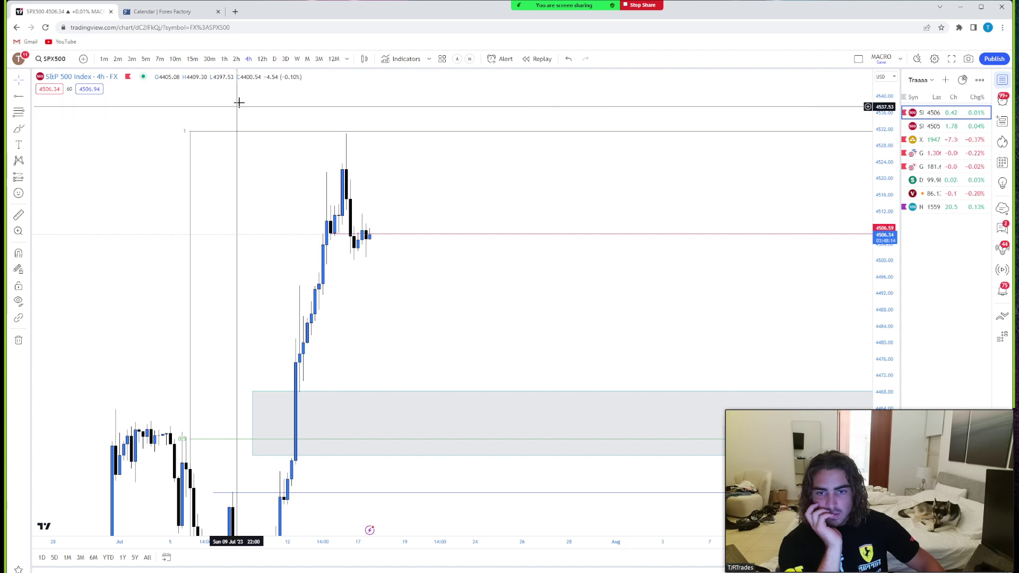
- On the 1-hour chart, add a black horizontal ray at 4511.51 near the grey zone
click(225, 59)
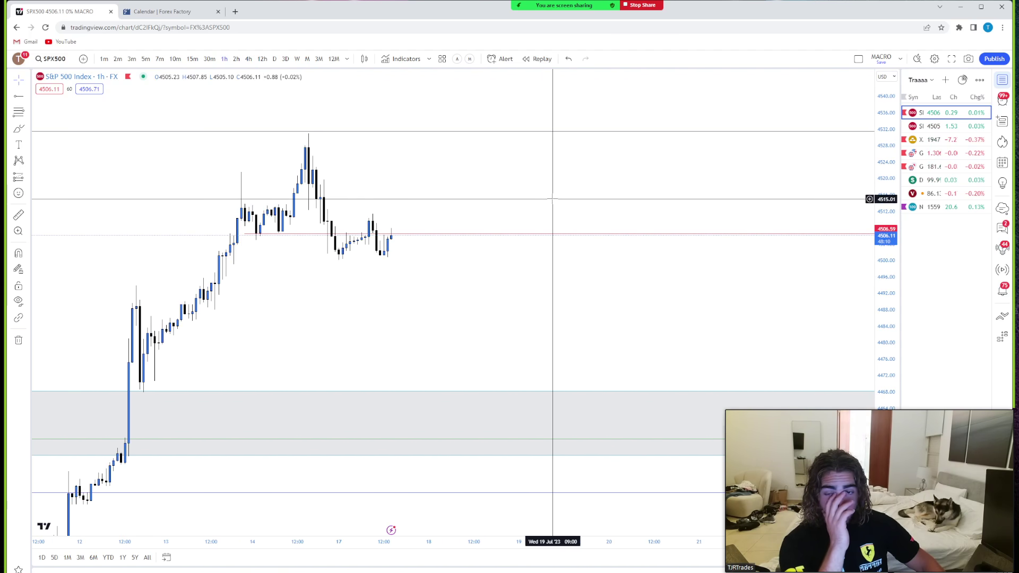
scroll(565, 292, down, 3)
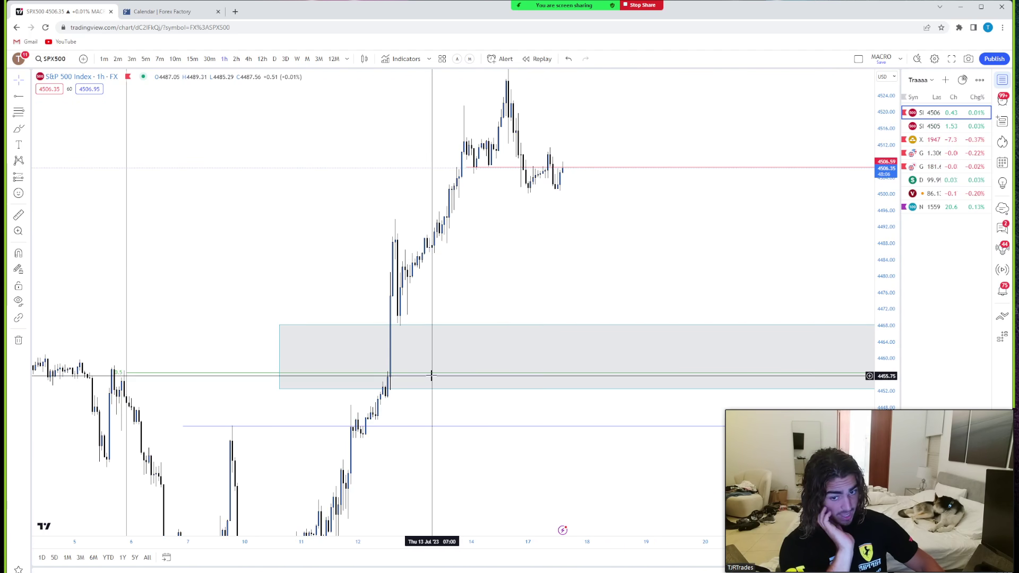
drag(646, 281, 639, 324)
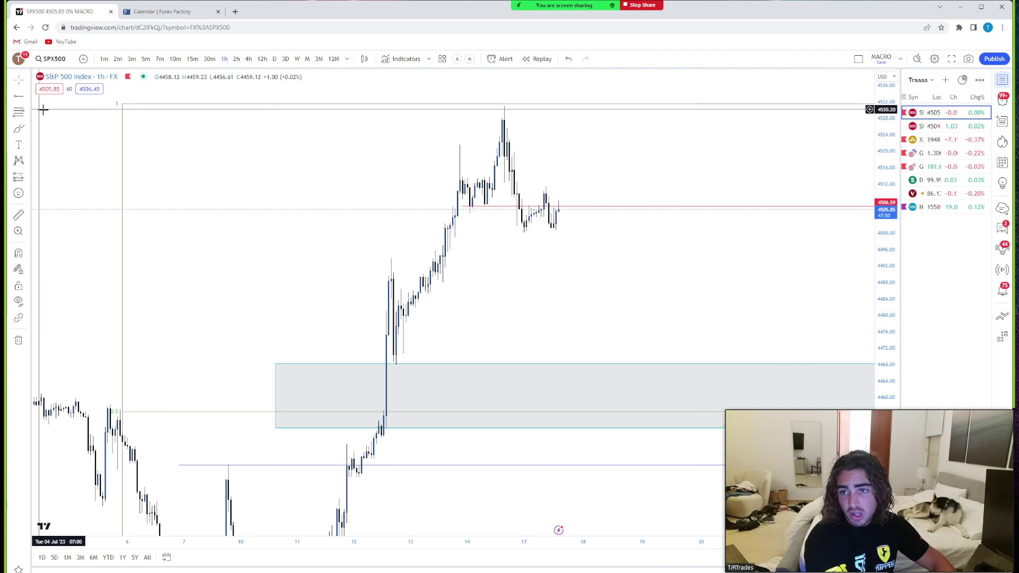
click(534, 186)
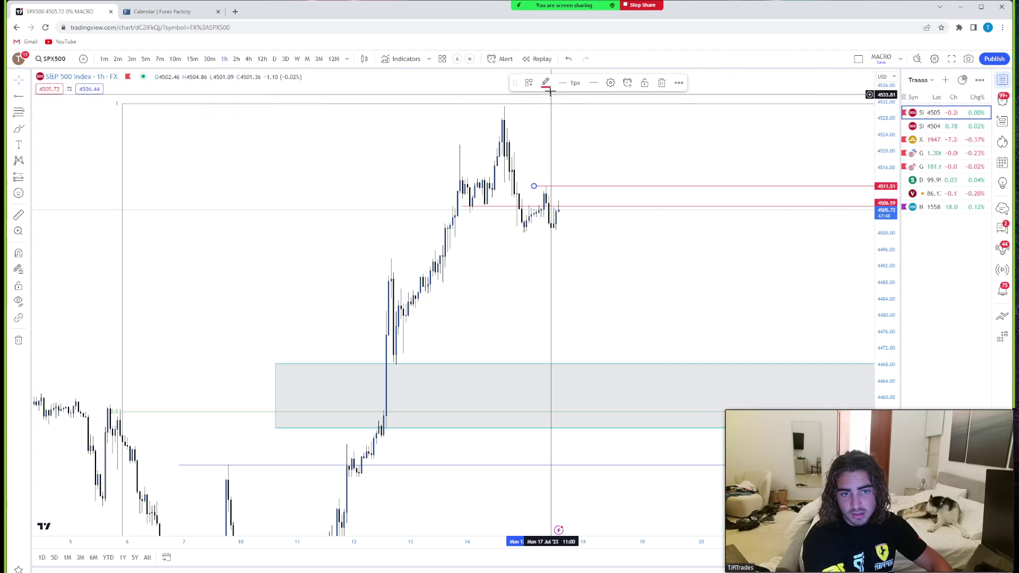
click(546, 82)
click(639, 102)
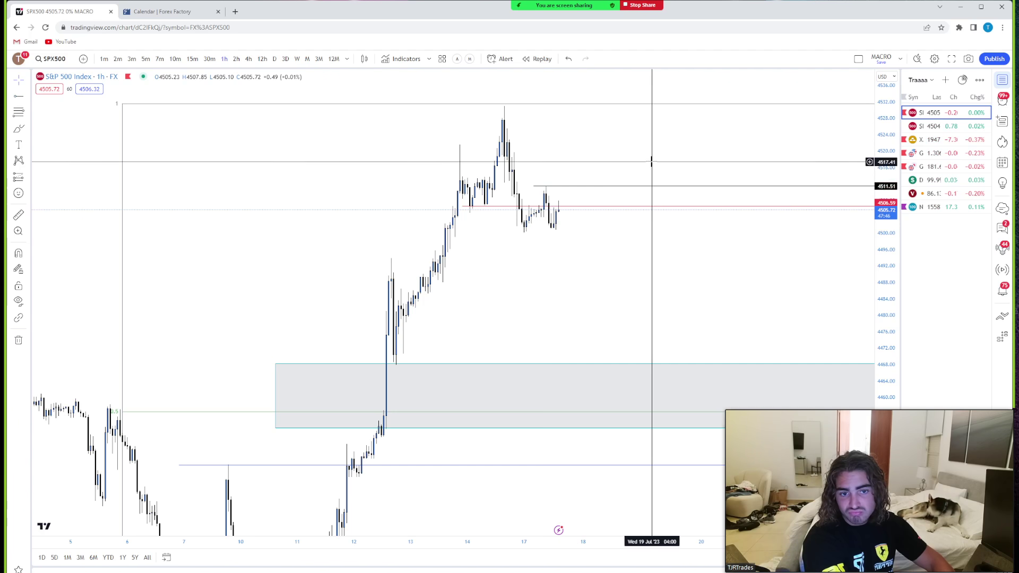
- Compare the 4-hour and 1-hour views, recentring on recent candles and earlier bars
scroll(626, 262, down, 3)
scroll(647, 251, up, 4)
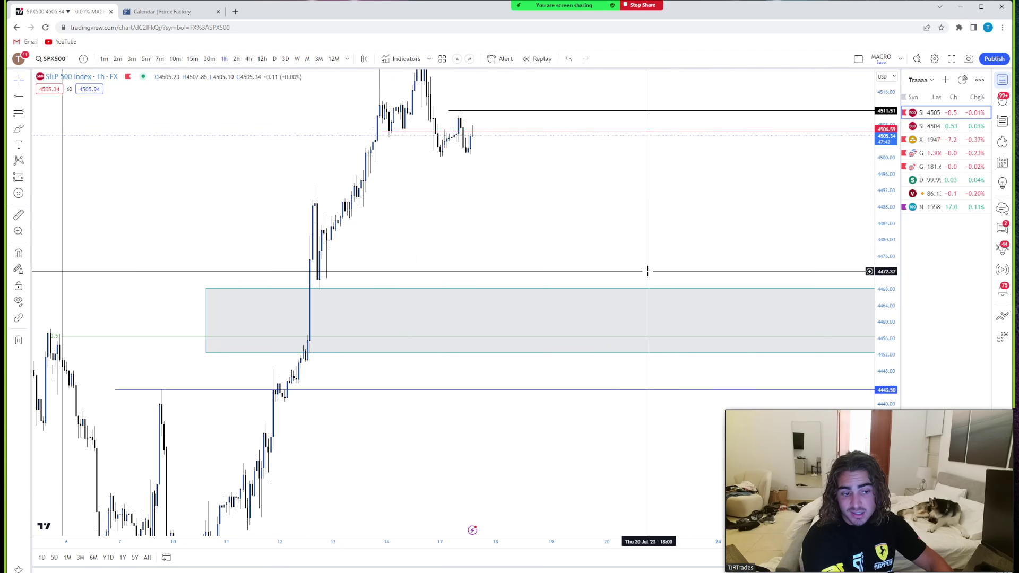
scroll(630, 232, down, 2)
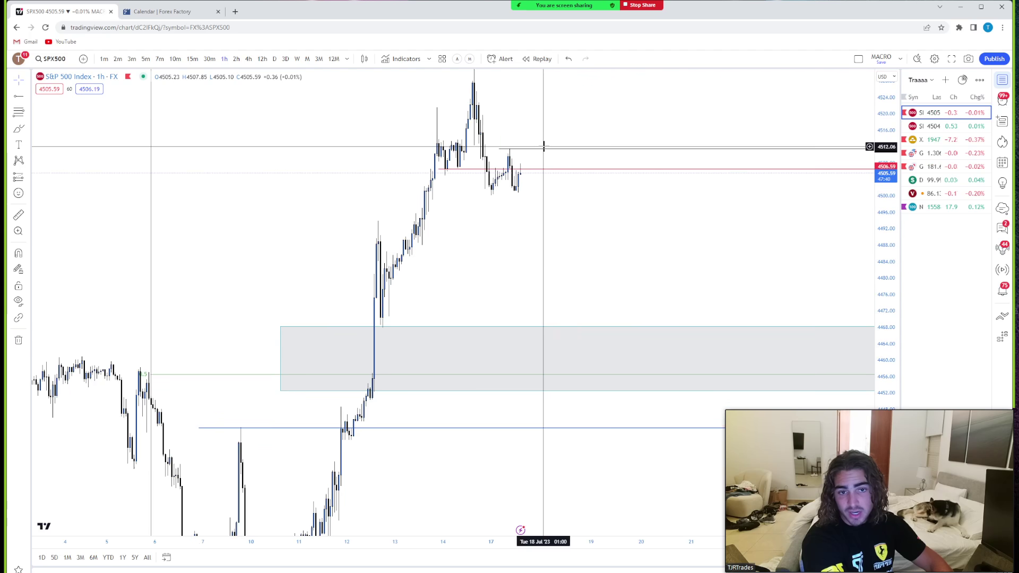
drag(527, 340, 503, 299)
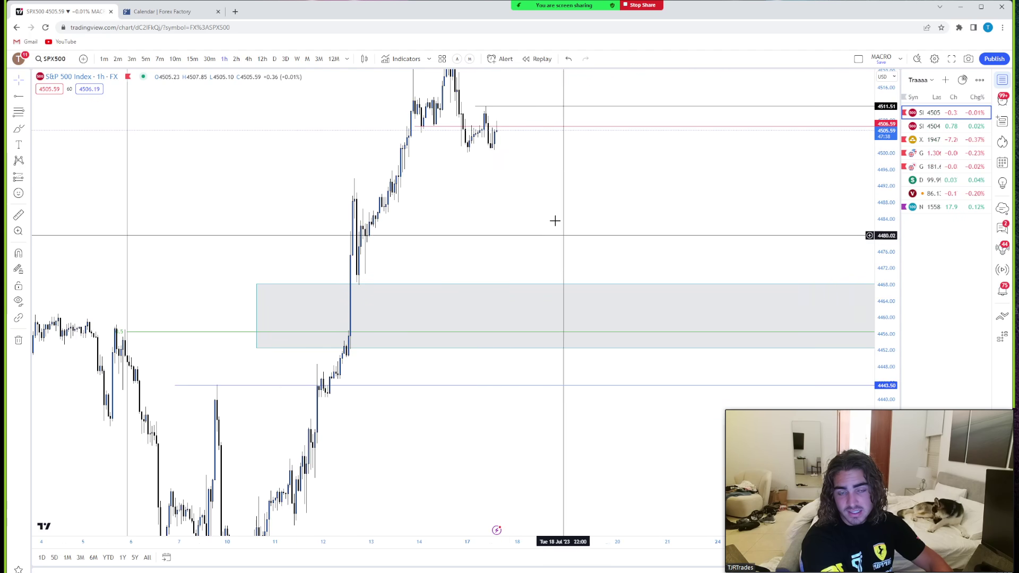
click(249, 59)
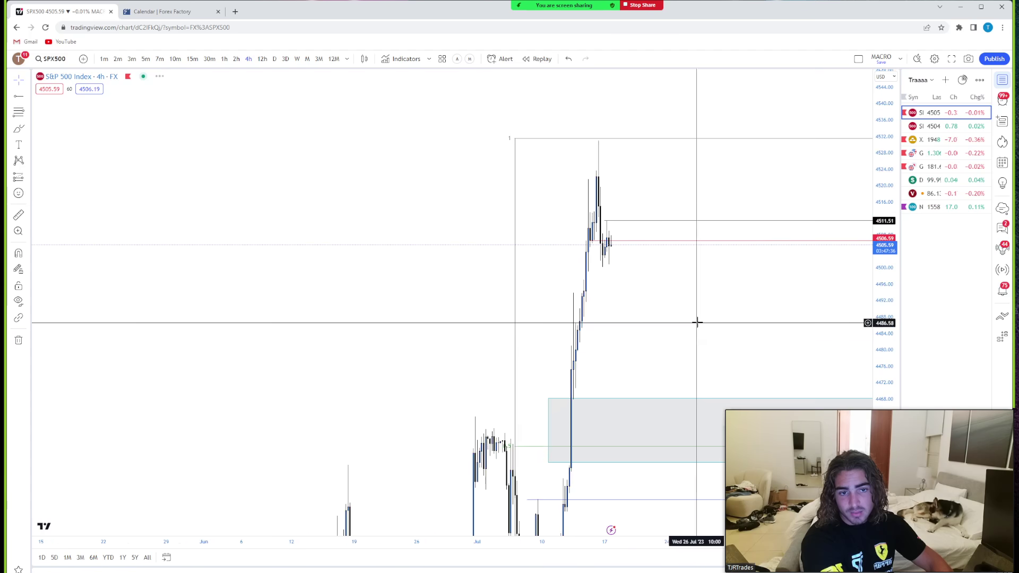
click(224, 59)
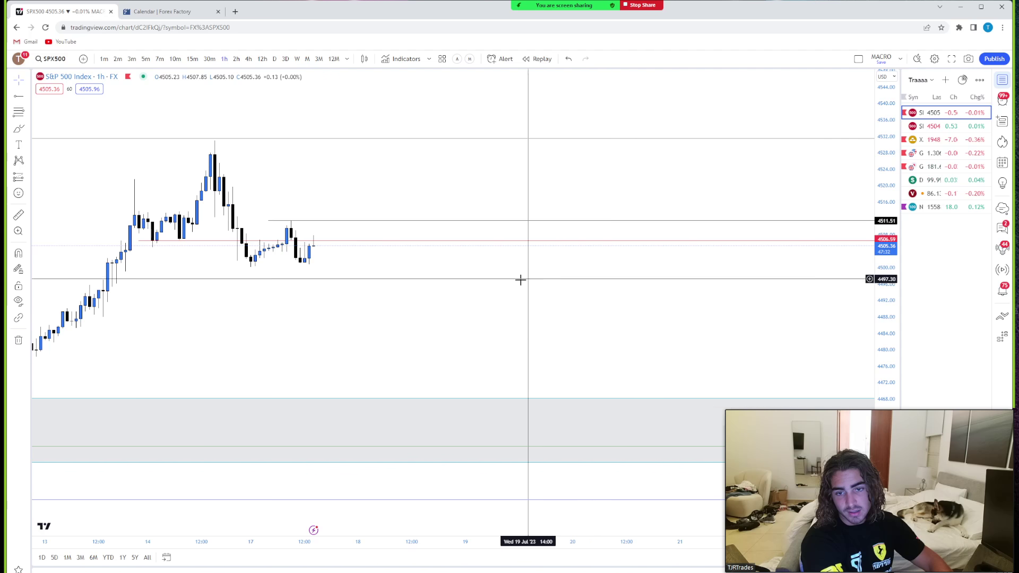
drag(326, 276, 425, 226)
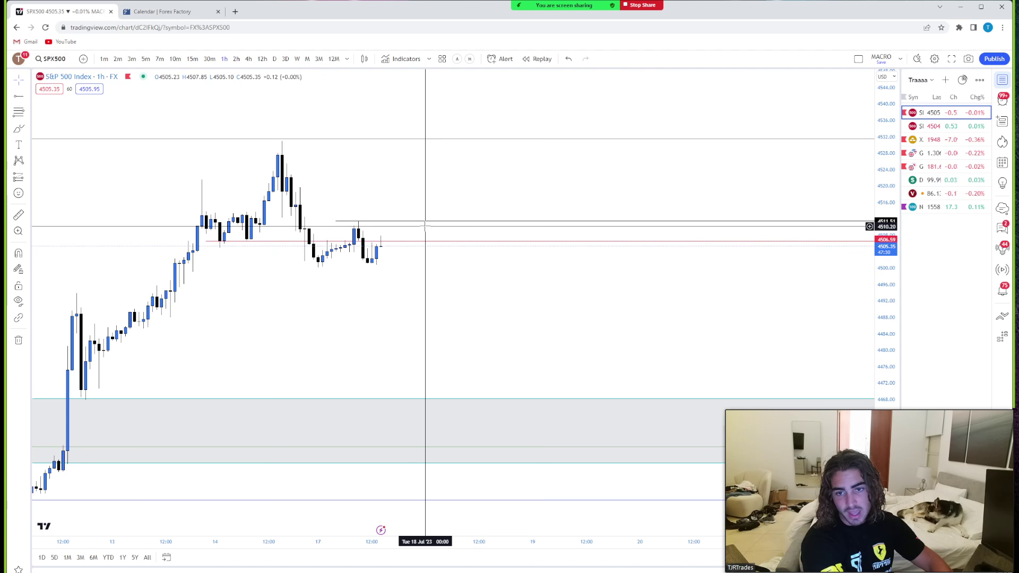
scroll(611, 321, down, 3)
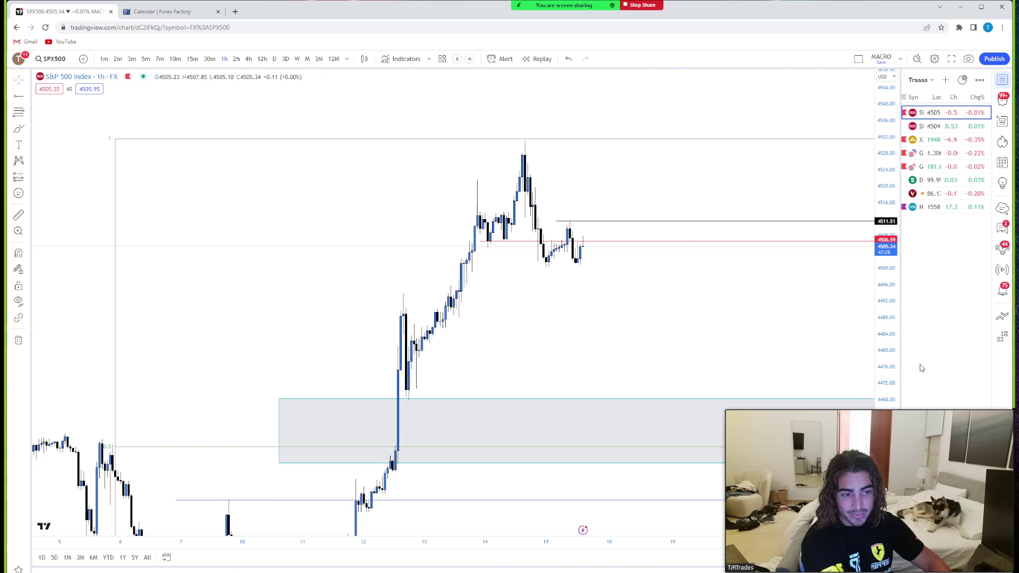
scroll(632, 308, up, 3)
scroll(623, 239, left, 3)
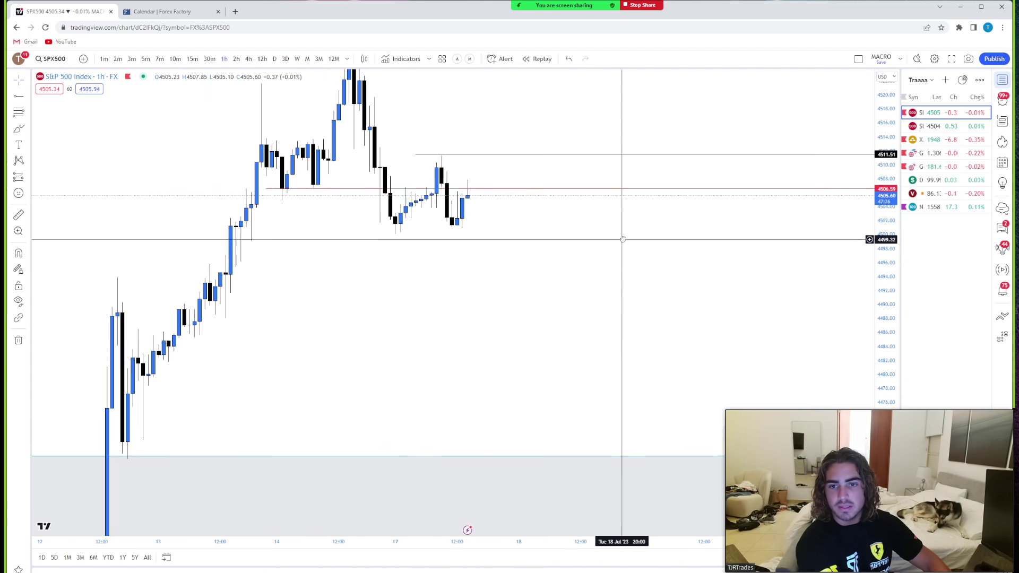
- On 15-minute candles, mark the 14:30 bar with a vertical line and show space after Jul 17
click(192, 59)
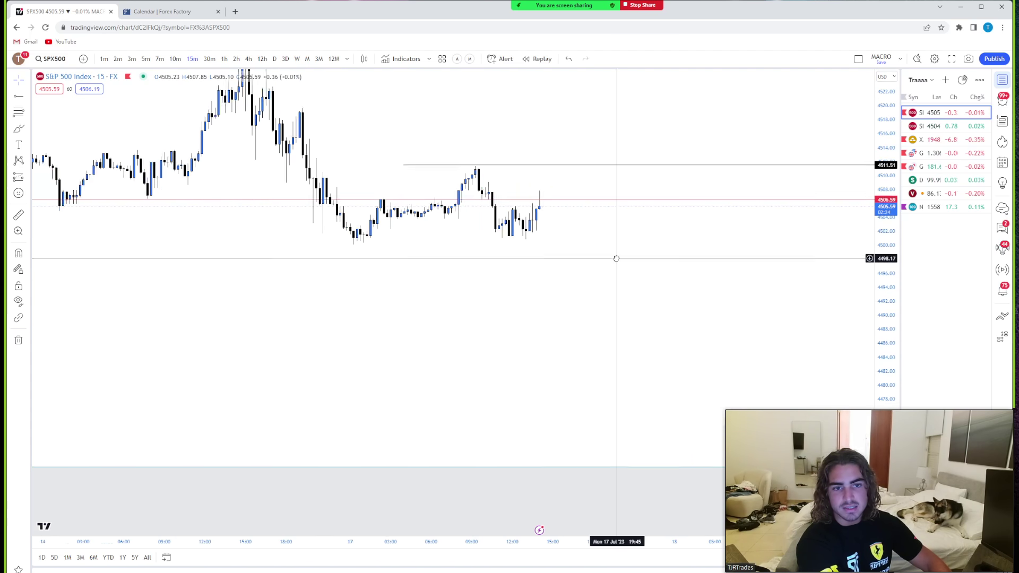
scroll(371, 186, right, 3)
click(26, 97)
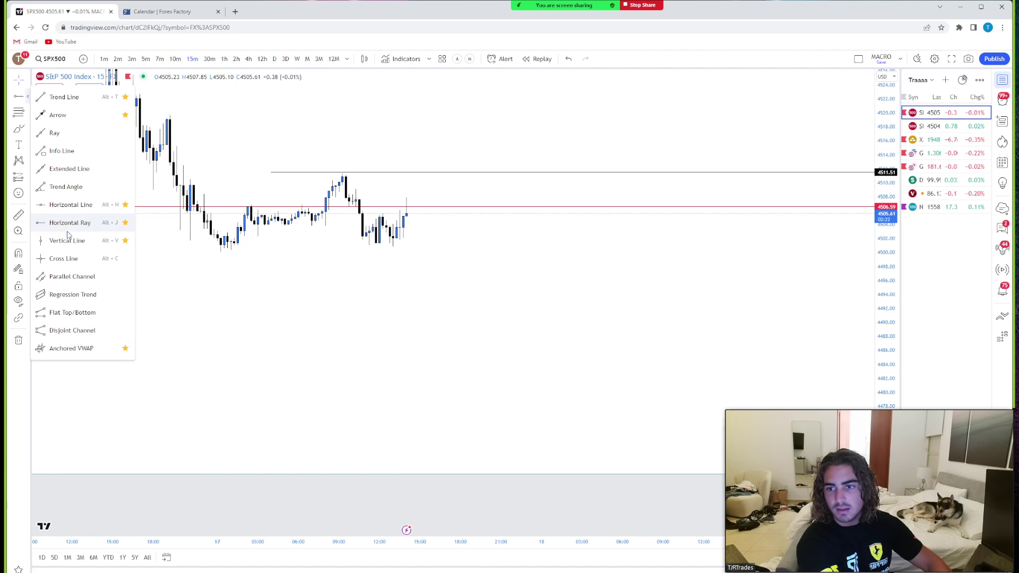
click(63, 222)
click(413, 184)
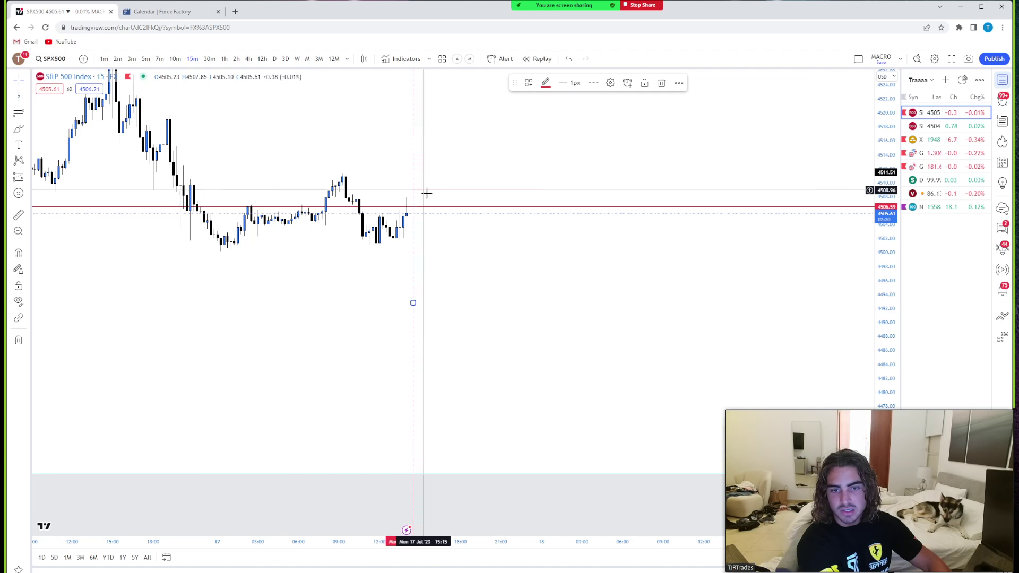
scroll(578, 282, down, 5)
scroll(719, 257, down, 5)
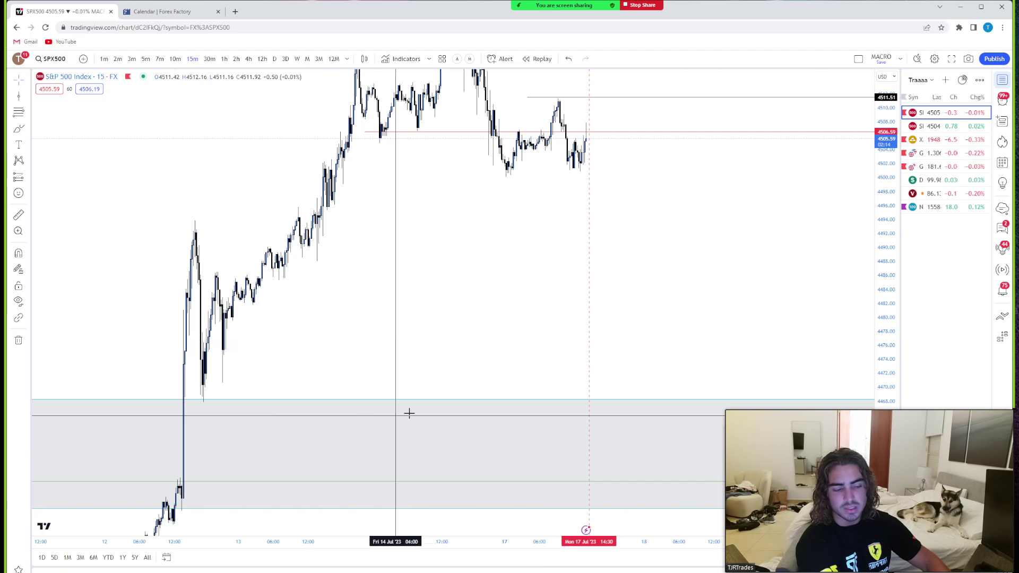
scroll(410, 411, down, 5)
drag(815, 402, 576, 219)
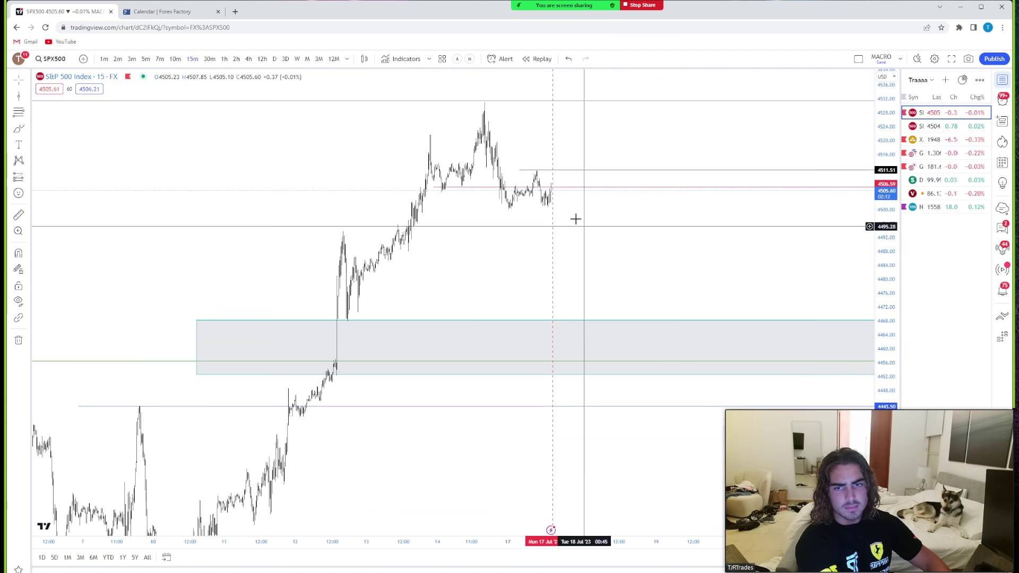
- Review the S&P 500 on weekly then 4-hour candles, adjusting the price scale for each
click(300, 58)
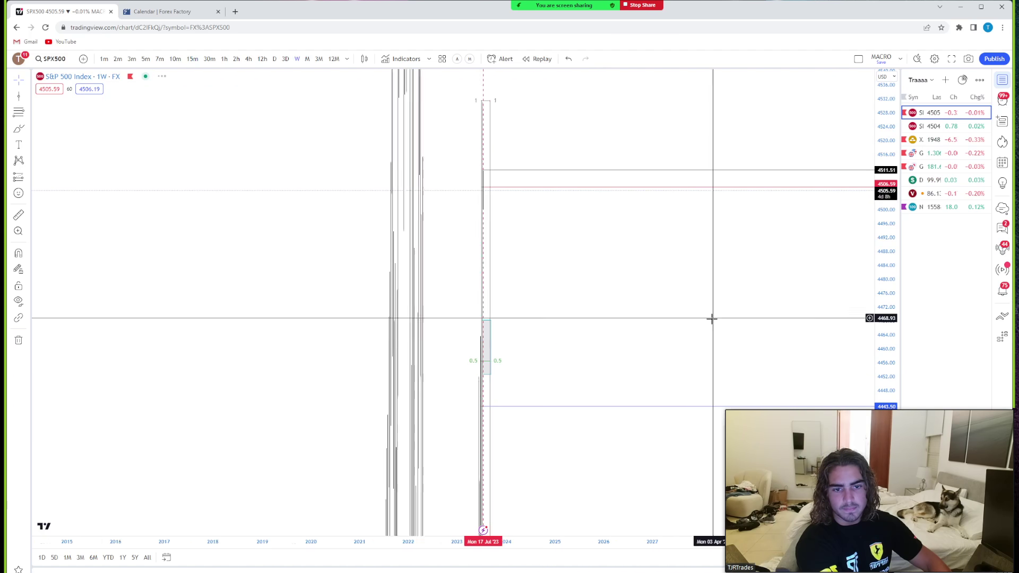
scroll(683, 336, left, 8)
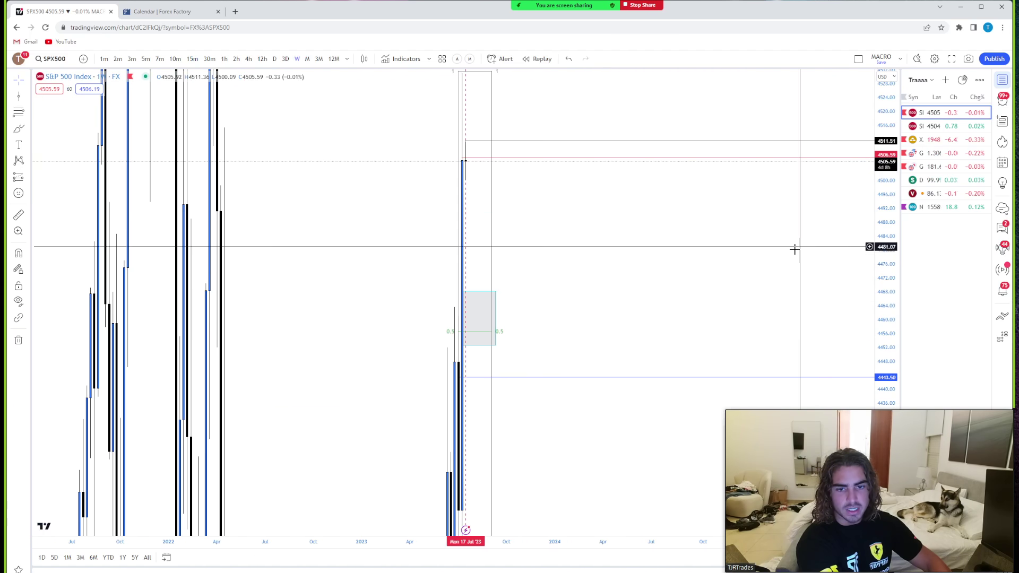
drag(898, 182, 897, 229)
scroll(662, 313, up, 3)
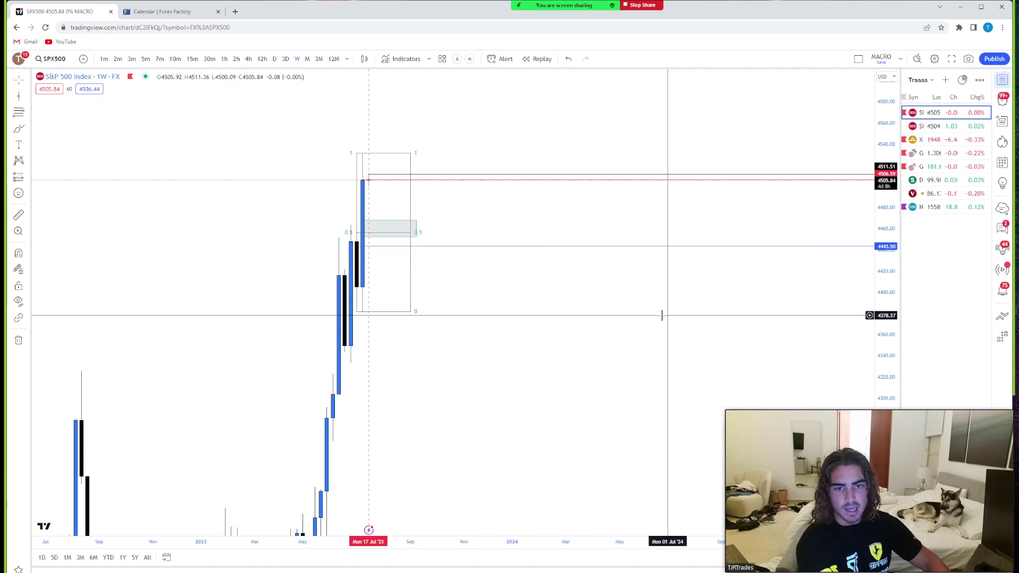
scroll(675, 251, left, 4)
click(248, 59)
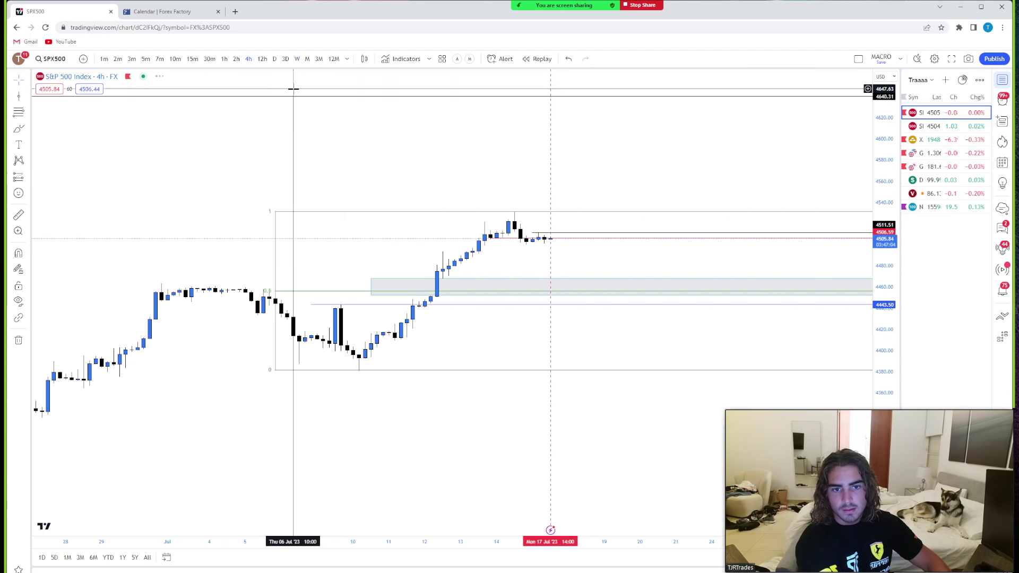
drag(888, 377, 655, 218)
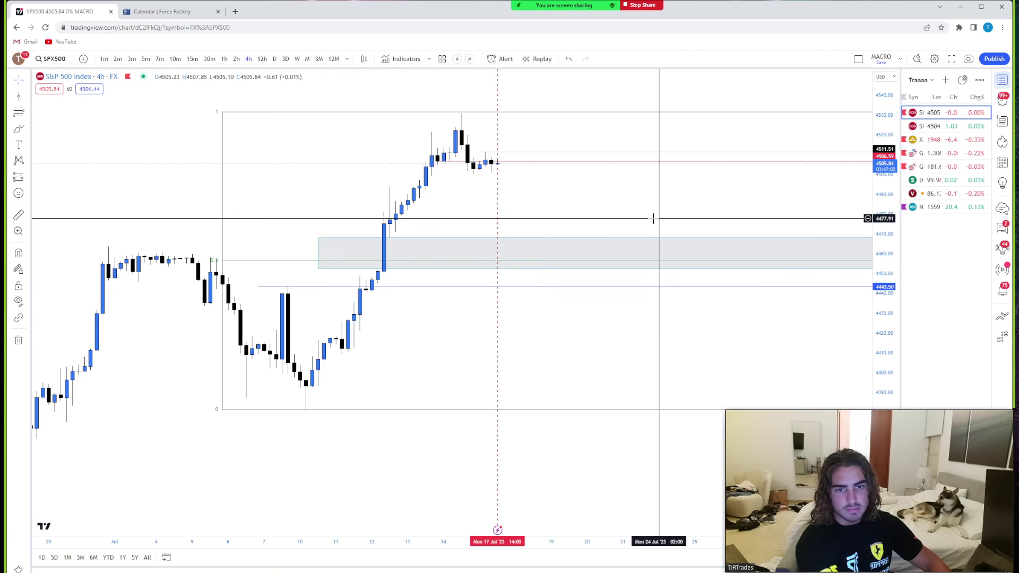
scroll(703, 262, down, 3)
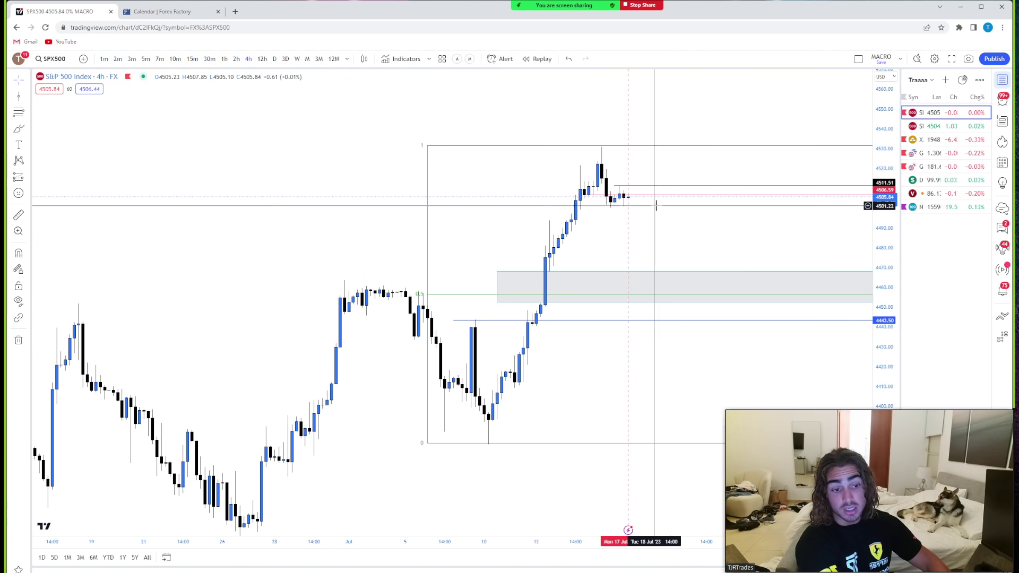
- Check the daily and 4-hour charts, then settle on 1-hour candles with a stretched price range
click(275, 59)
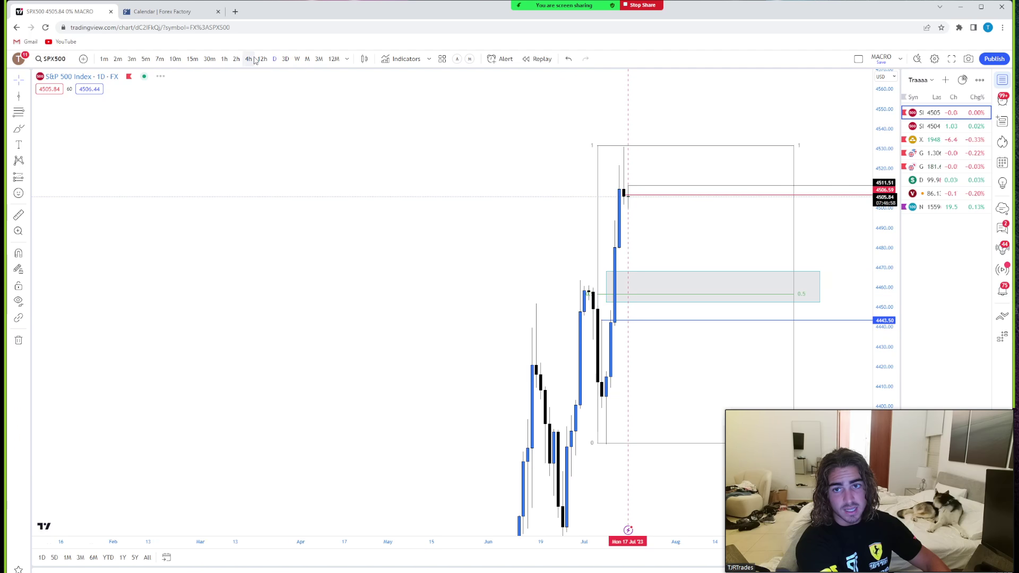
click(249, 59)
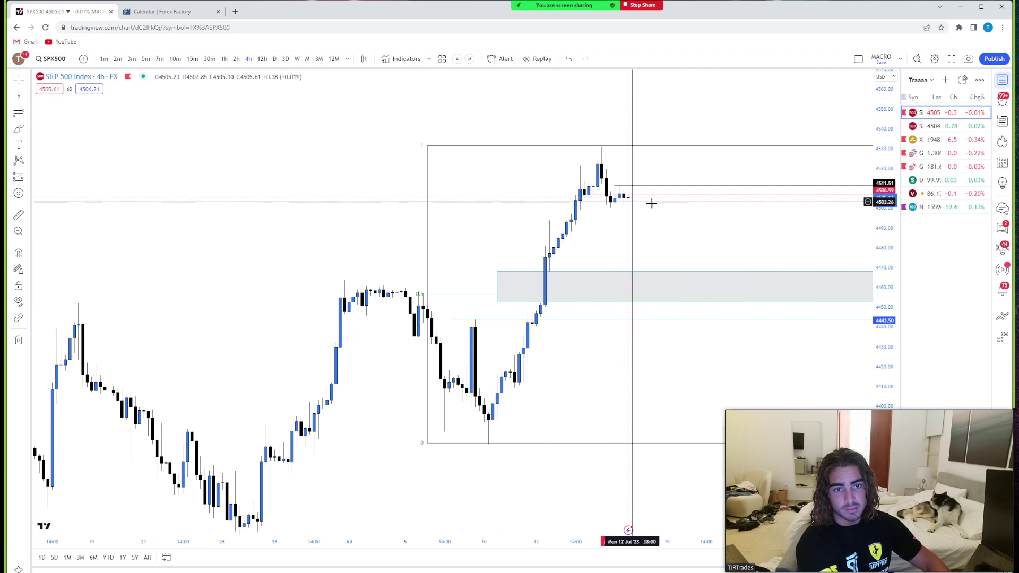
drag(648, 202, 571, 188)
click(224, 59)
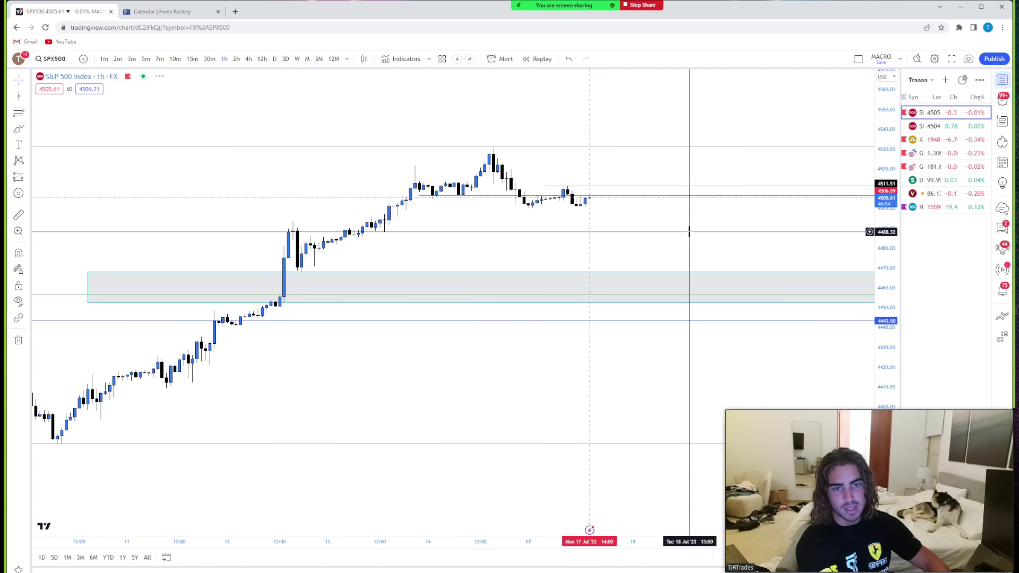
scroll(690, 228, down, 3)
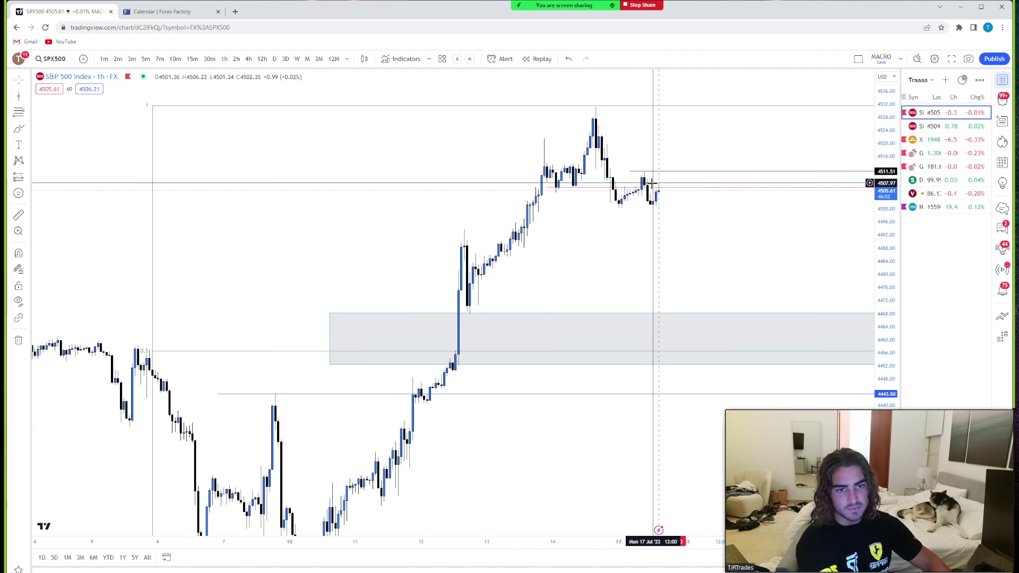
drag(719, 228, 672, 228)
- Open the XAUUSD gold chart and view it on 4-hour, then weekly candles with the zone visible
click(944, 139)
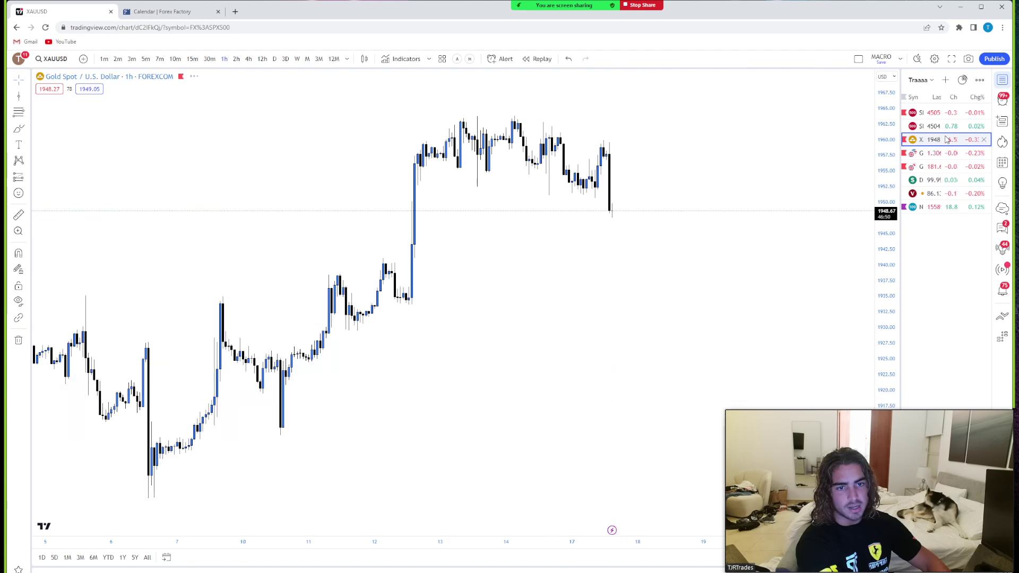
click(248, 59)
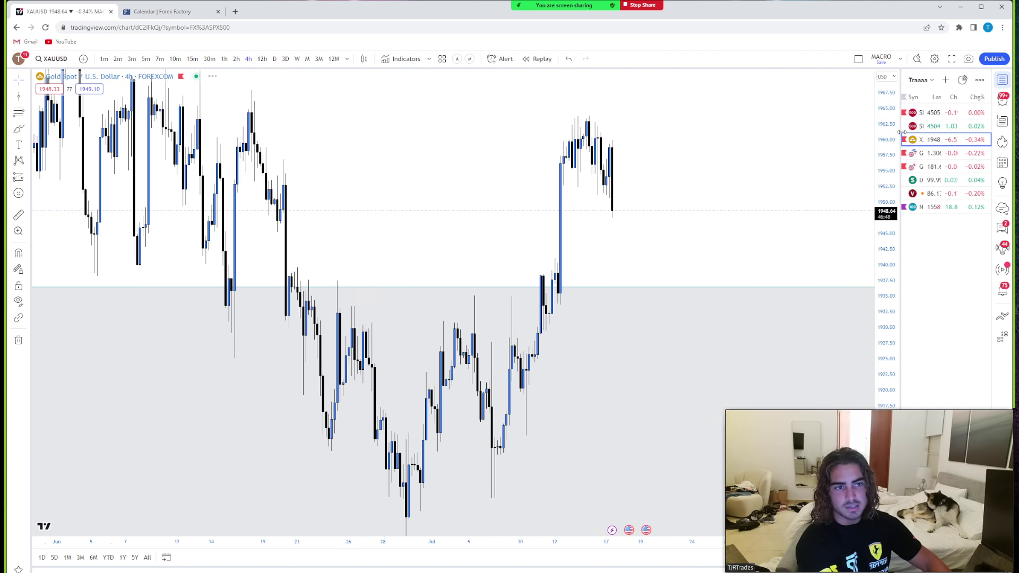
scroll(767, 287, down, 5)
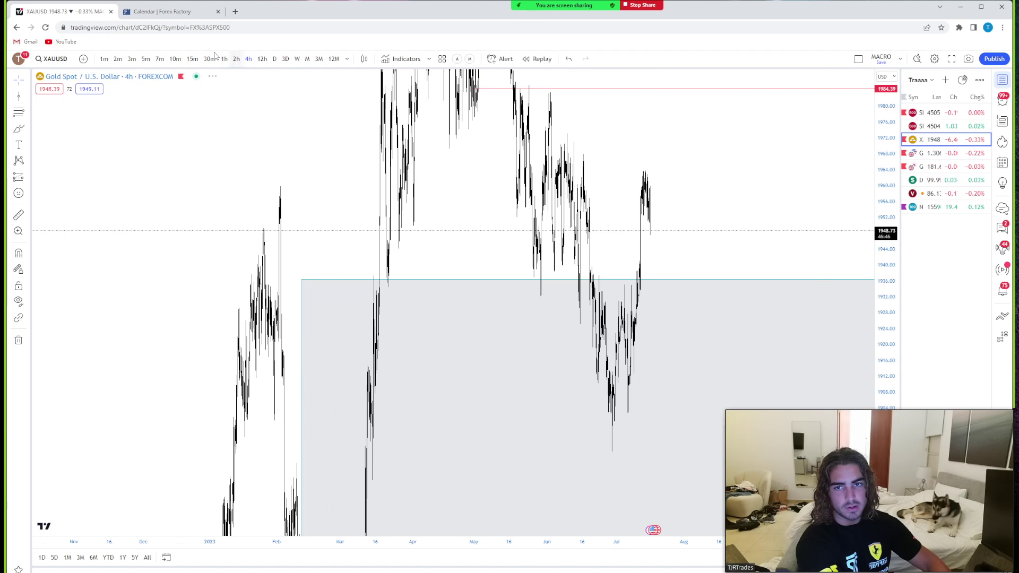
click(298, 59)
scroll(653, 273, up, 5)
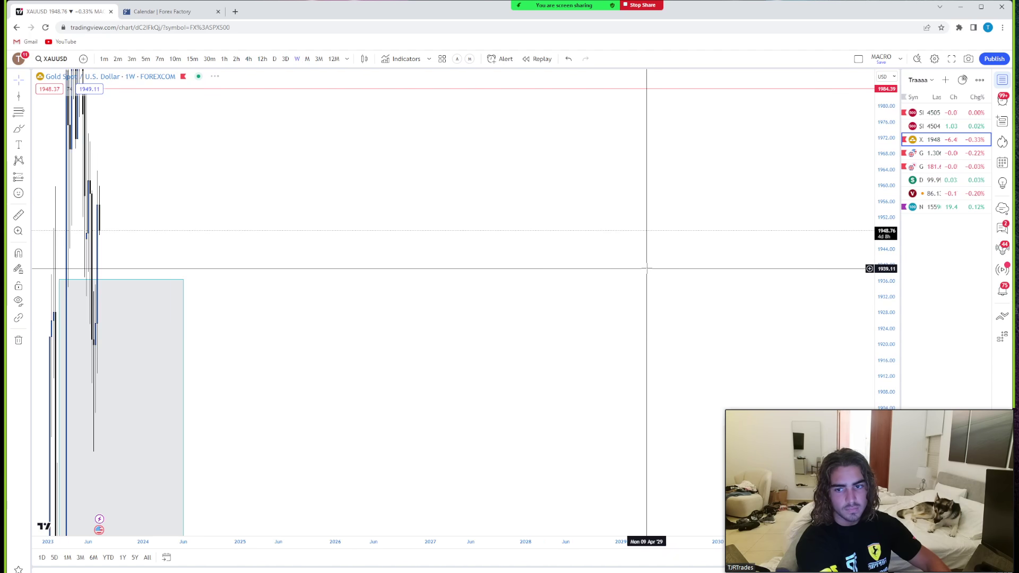
scroll(655, 283, down, 3)
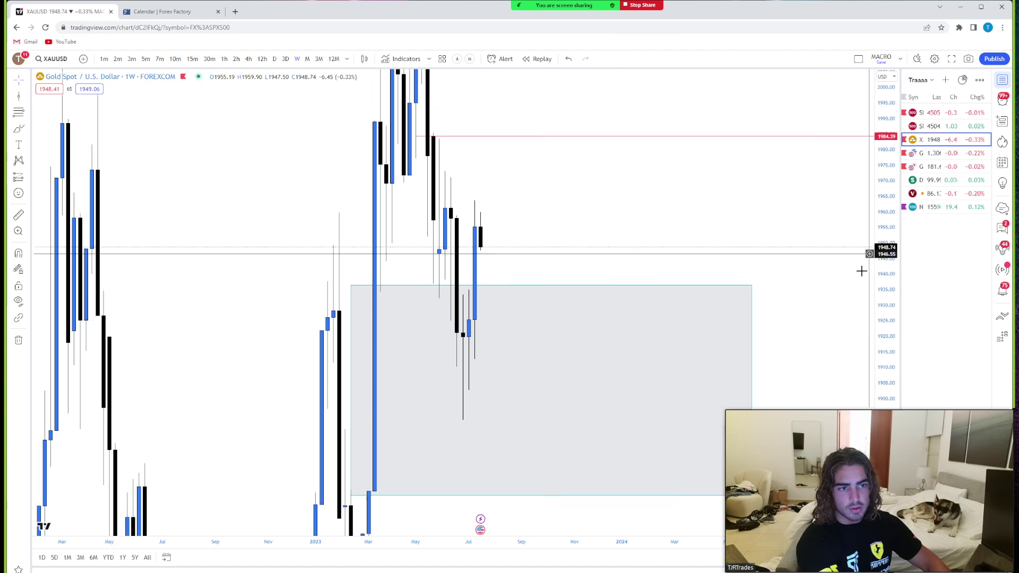
drag(610, 273, 630, 179)
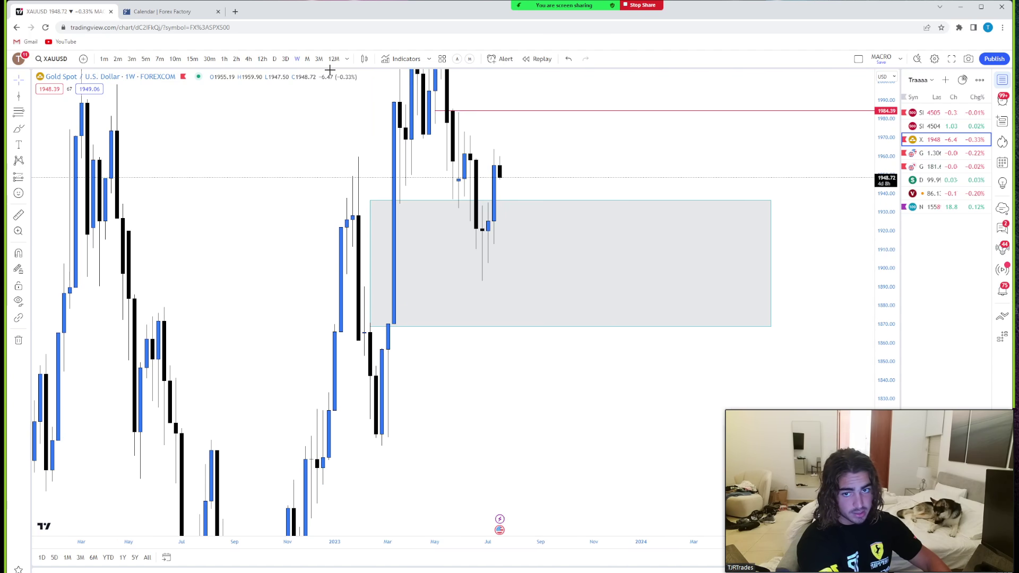
- Compare gold on daily and 4-hour candles, stretching the price scale, ending on daily
click(275, 59)
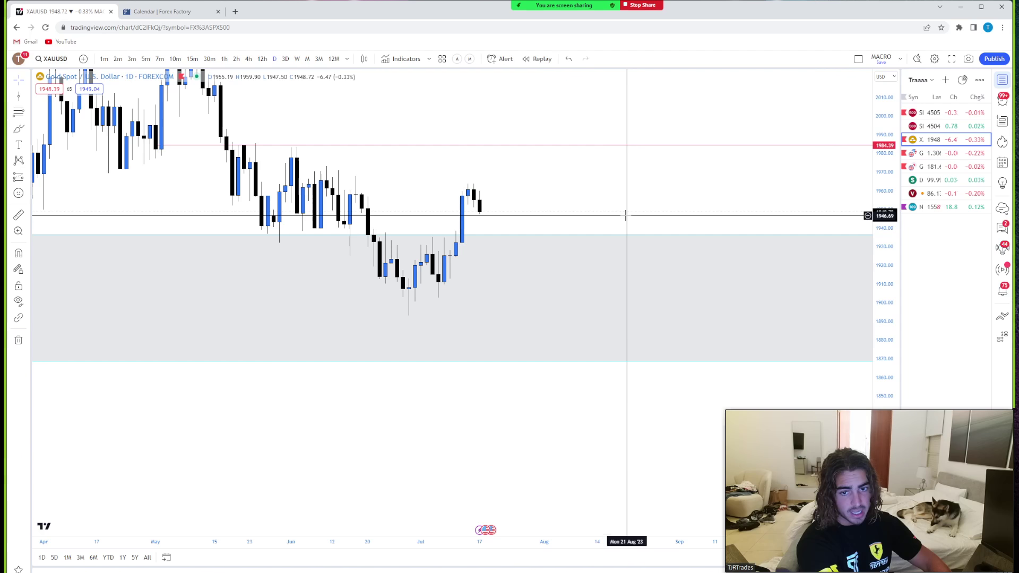
drag(619, 225, 597, 235)
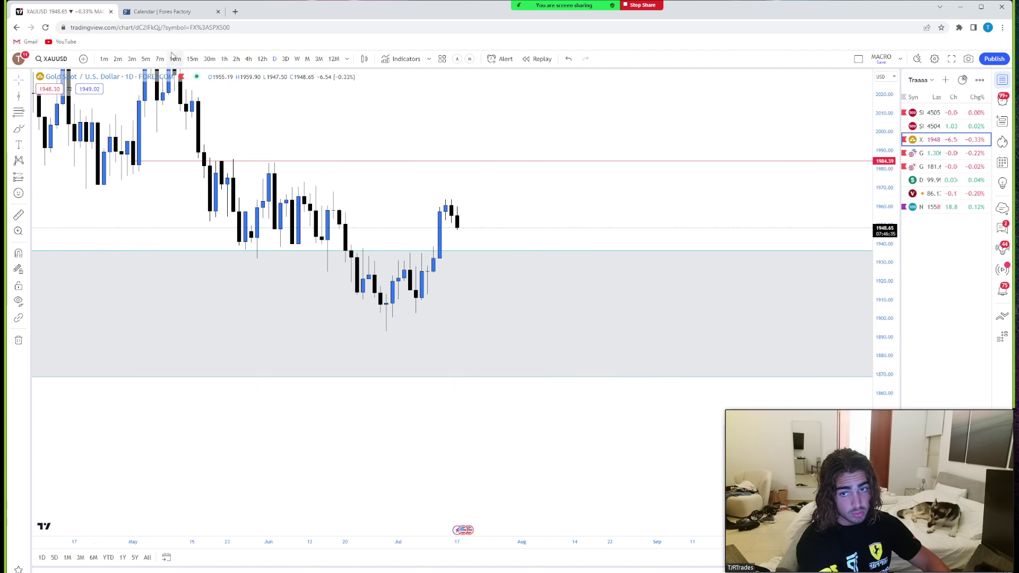
click(249, 59)
drag(648, 262, 724, 225)
drag(897, 338, 664, 248)
scroll(753, 275, down, 3)
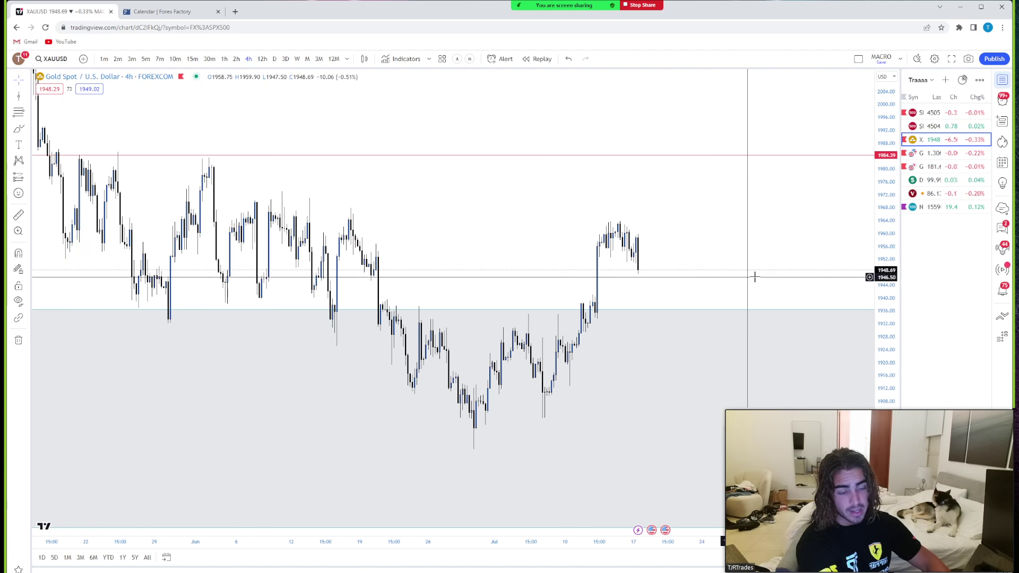
drag(753, 276, 693, 155)
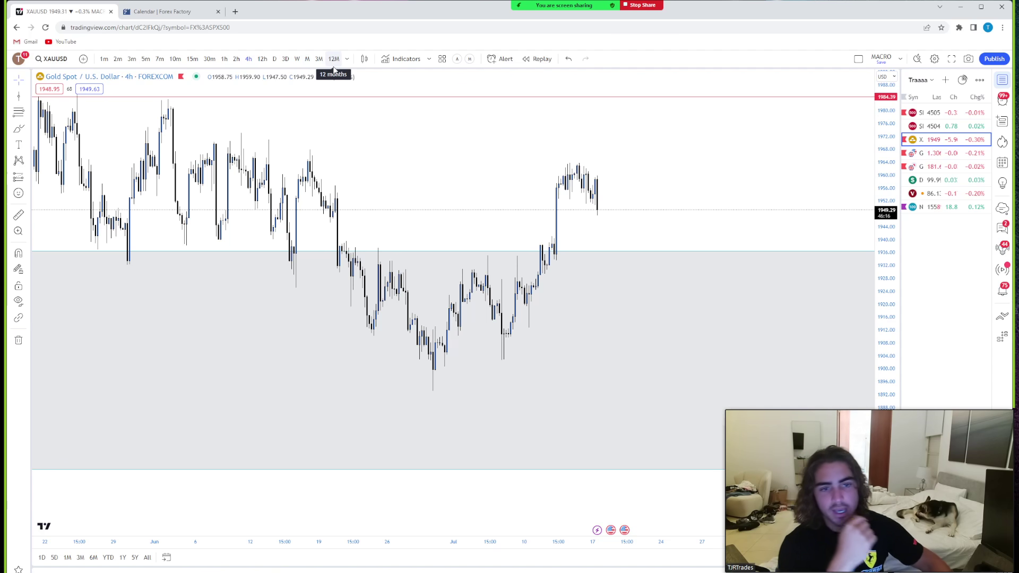
click(274, 59)
scroll(637, 208, up, 2)
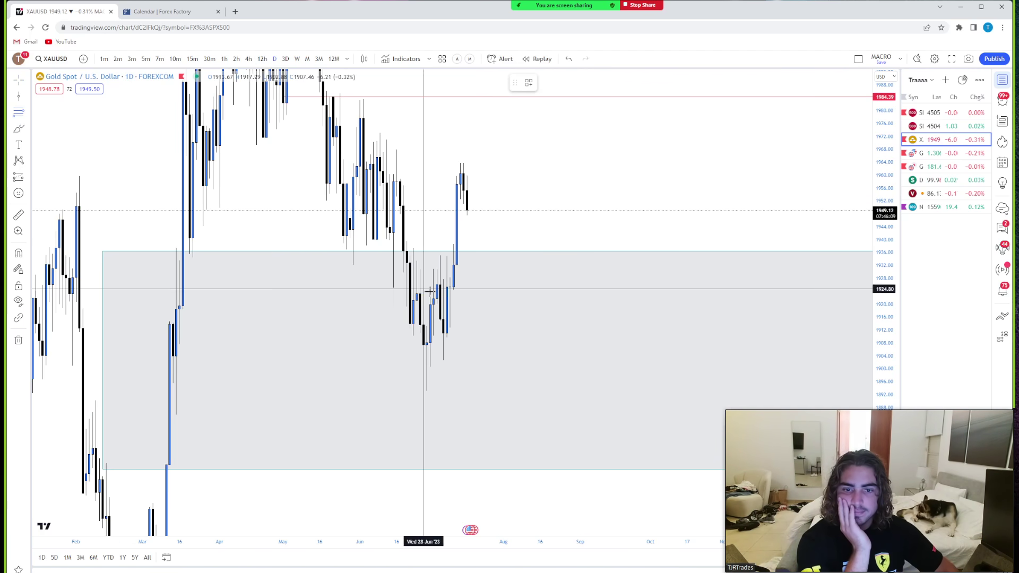
- Draw a Fibonacci retracement from the 1903.25 low to 1964.02, then delete it
click(433, 358)
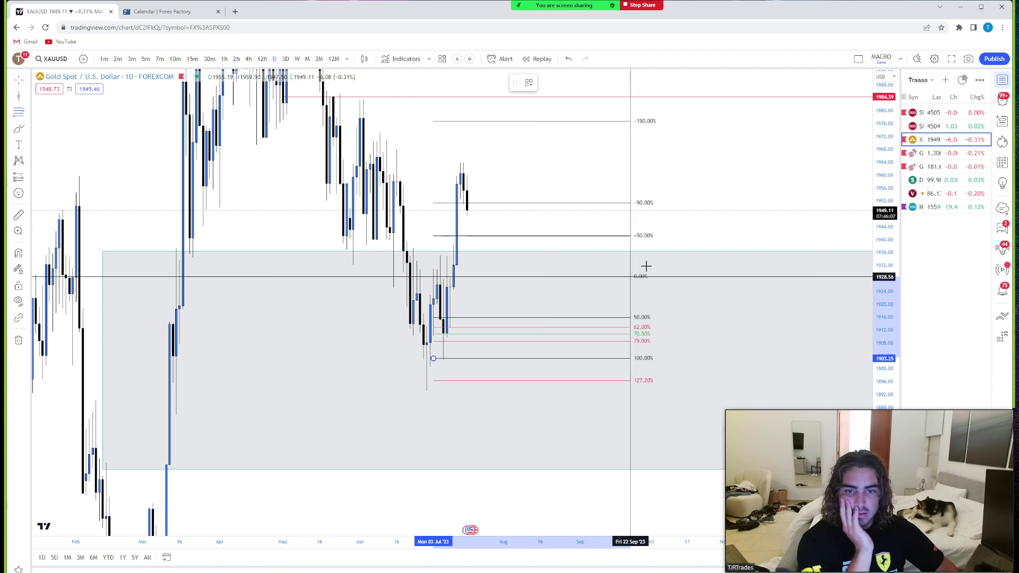
click(754, 162)
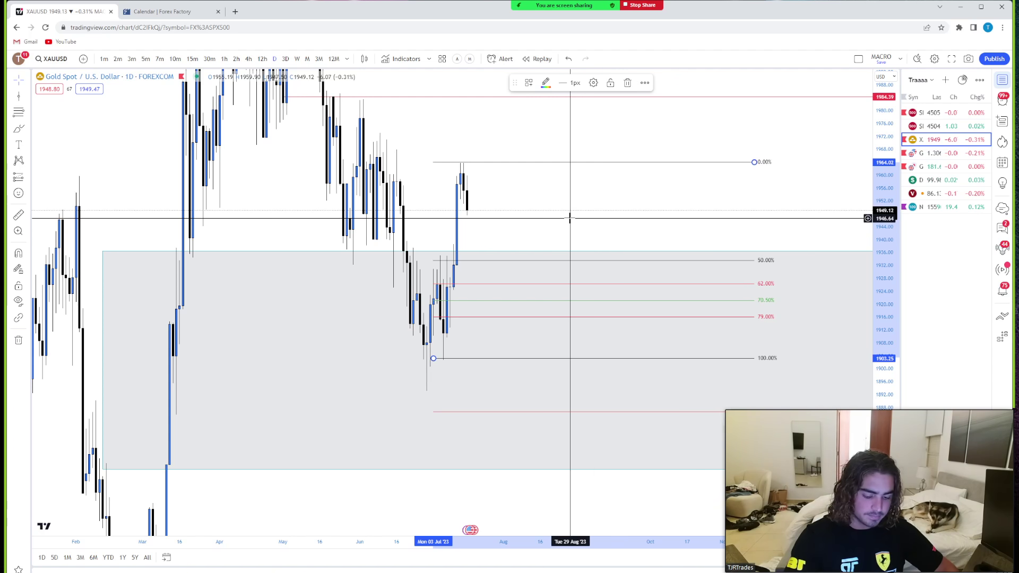
key(Delete)
- Delete the grey zone rectangle from the daily gold chart
click(533, 251)
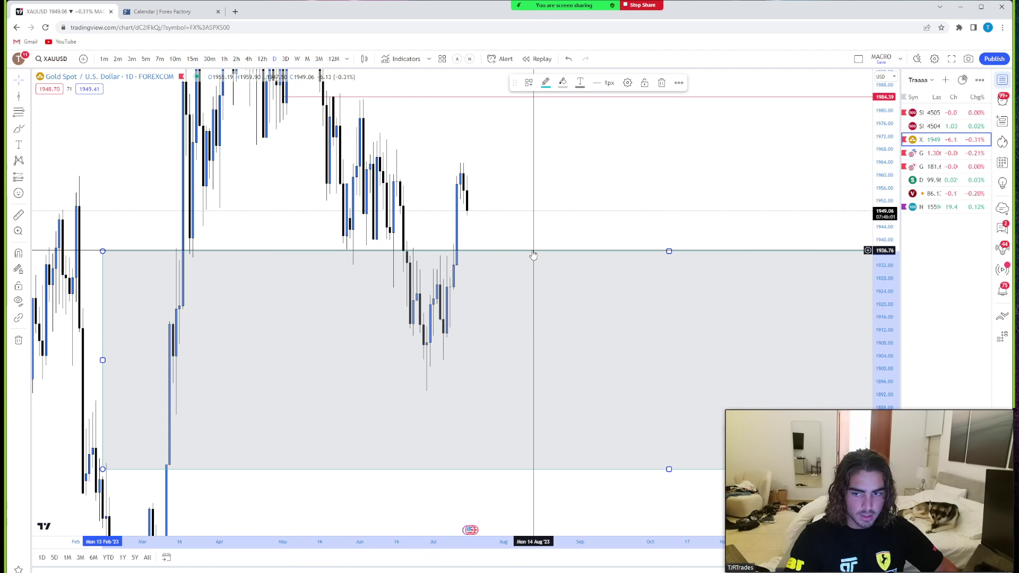
key(Delete)
drag(569, 246, 625, 237)
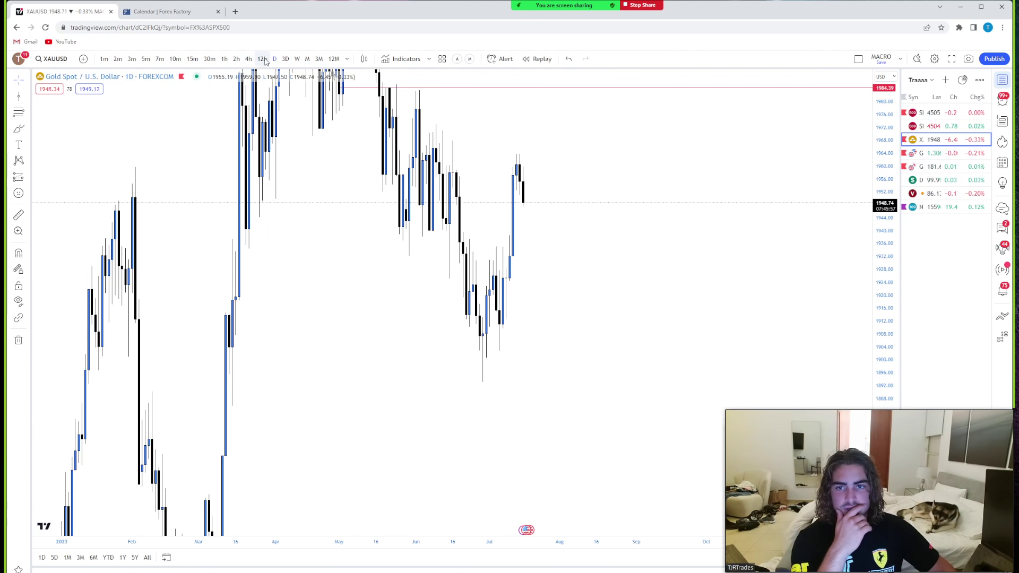
- View gold on 4-hour, then 1-hour candles
click(248, 59)
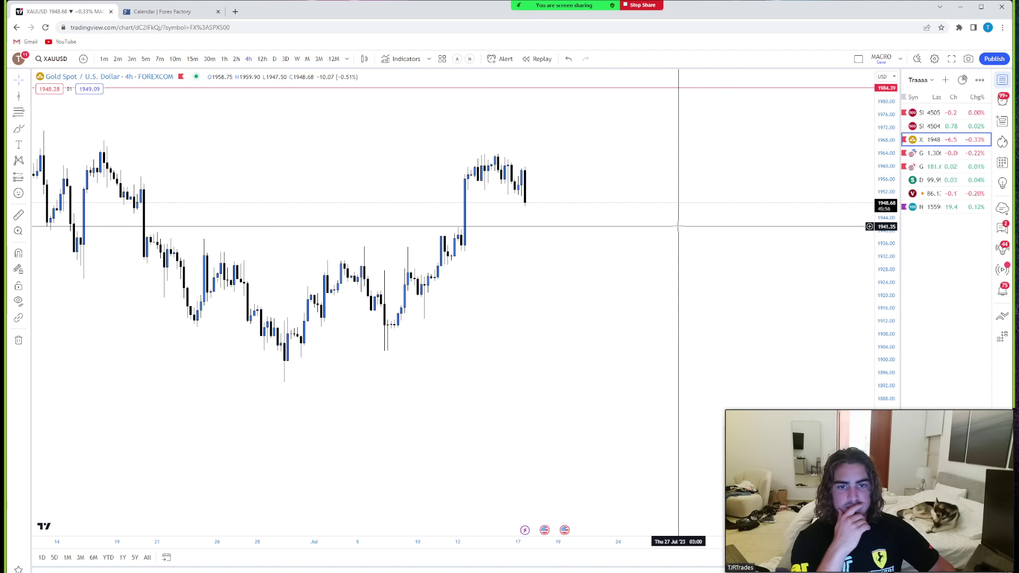
drag(631, 296, 571, 295)
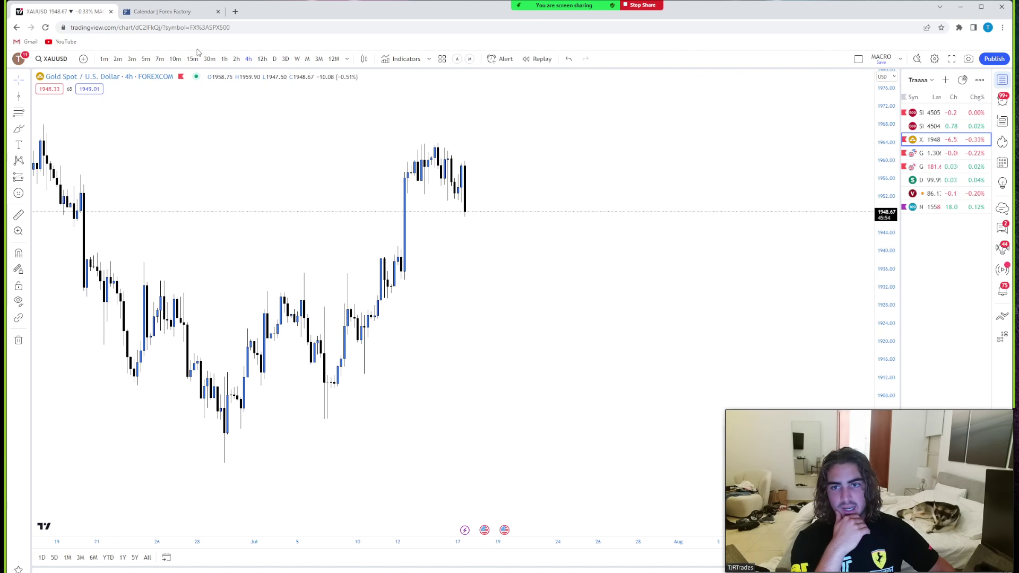
click(223, 60)
scroll(605, 275, down, 4)
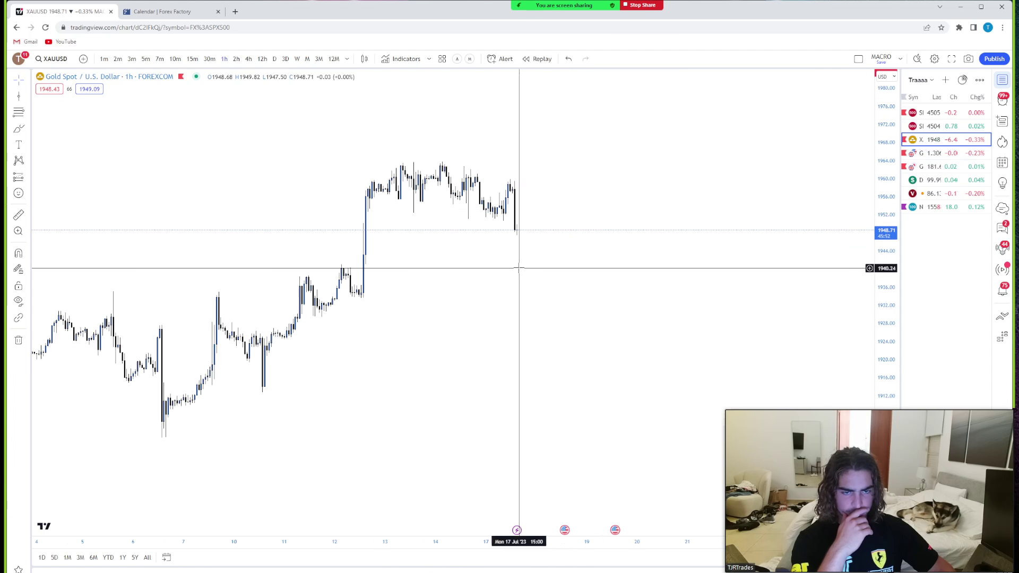
- Box the recent consolidation range with a rectangle, then delete it
click(27, 128)
click(56, 164)
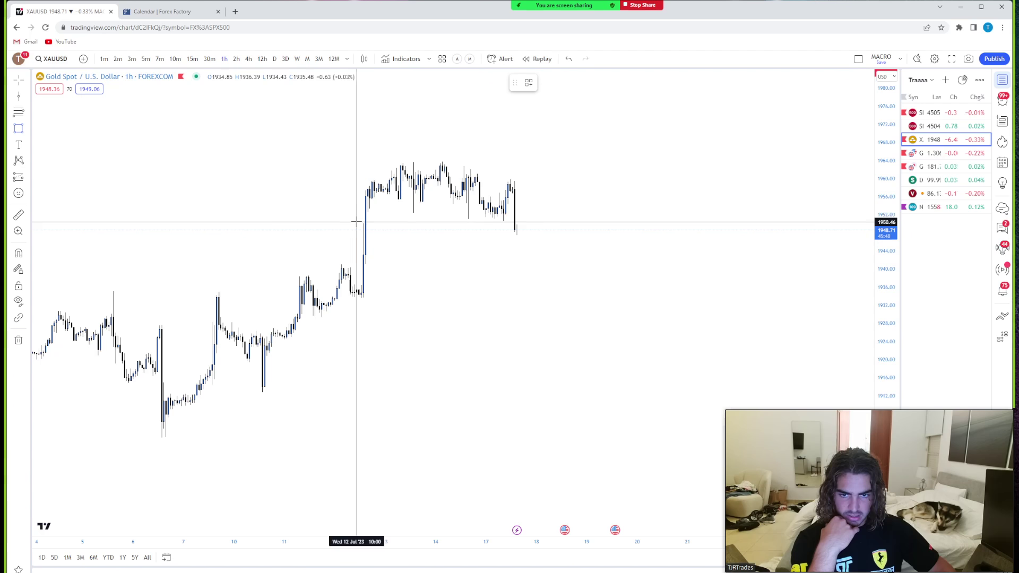
mouse_move(341, 214)
mouse_down()
mouse_move(652, 294)
mouse_move(688, 285)
mouse_up()
drag(420, 274, 319, 274)
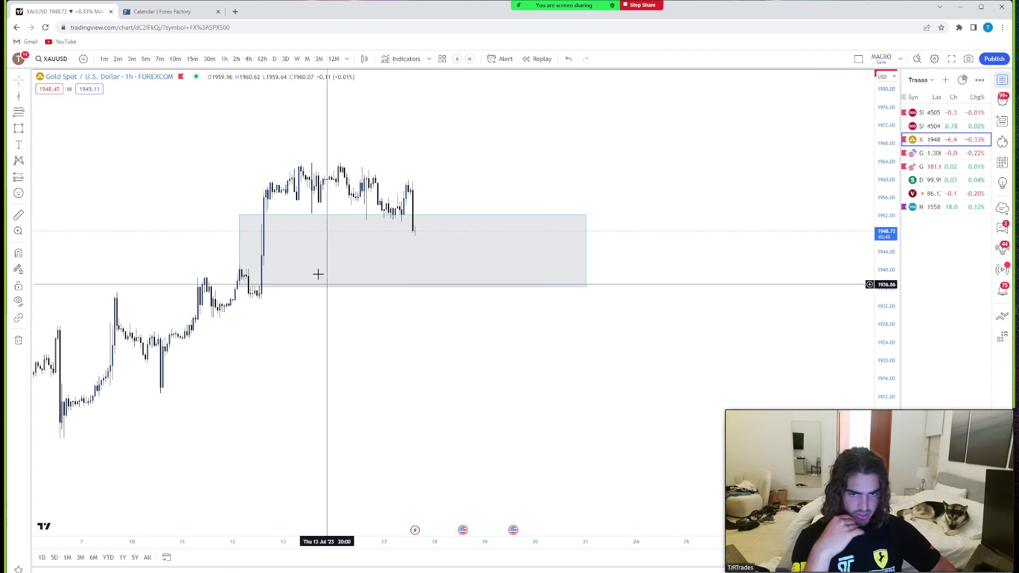
click(241, 243)
key(Delete)
drag(240, 244, 374, 243)
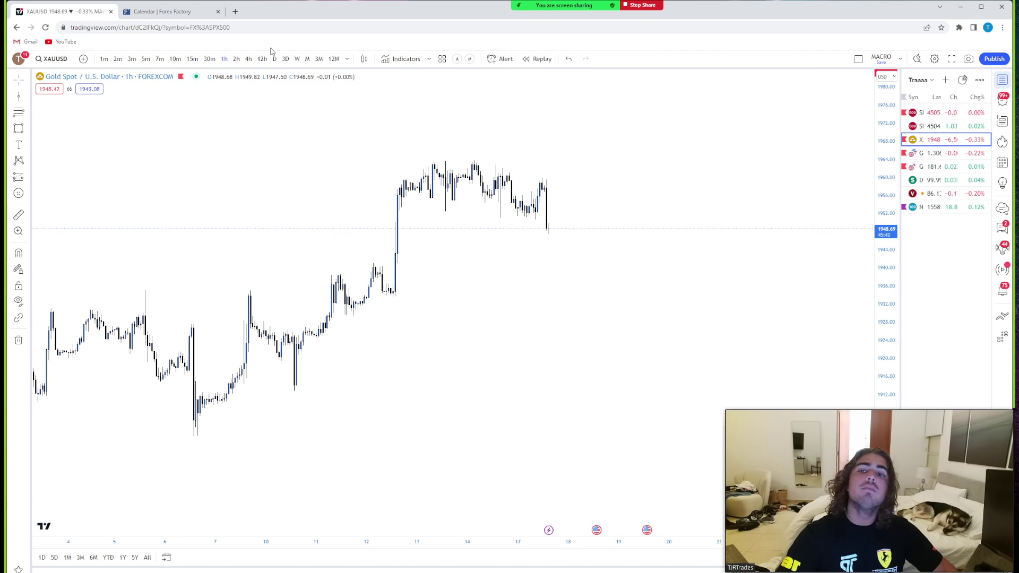
- Compare gold on 4-hour, 2-hour and 1-hour candles, stretching the price scale and panning back
click(248, 59)
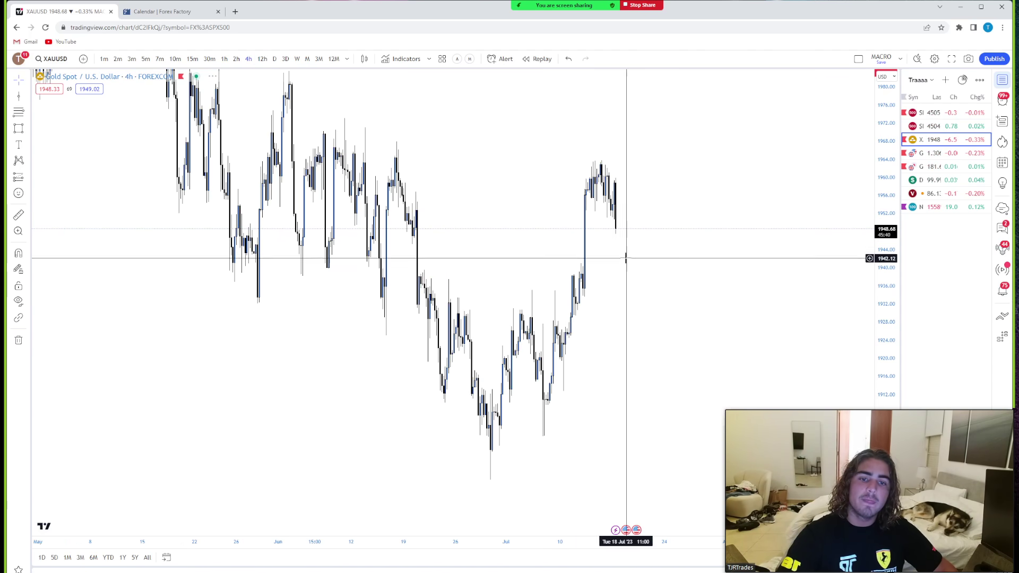
scroll(605, 250, up, 3)
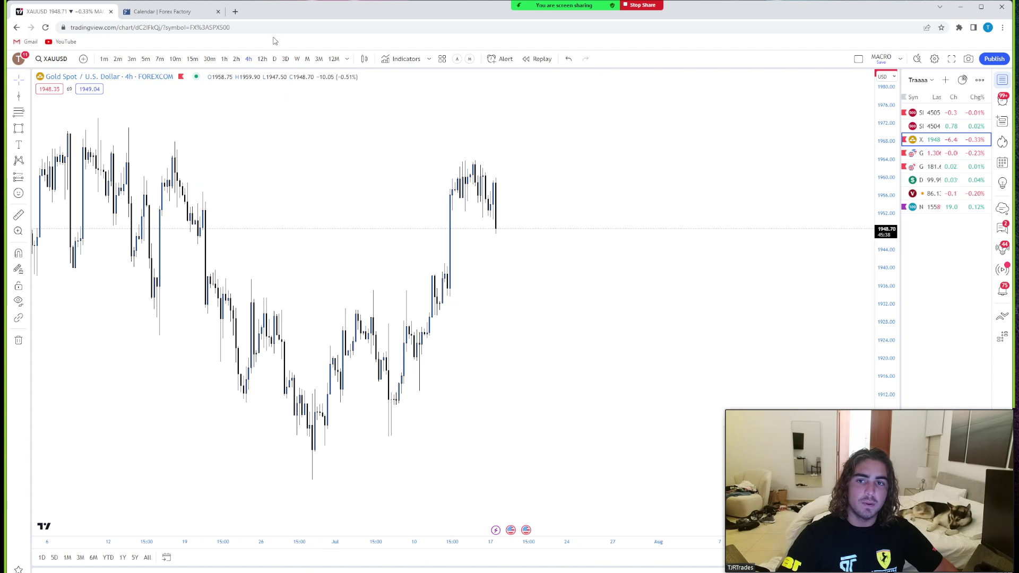
click(234, 60)
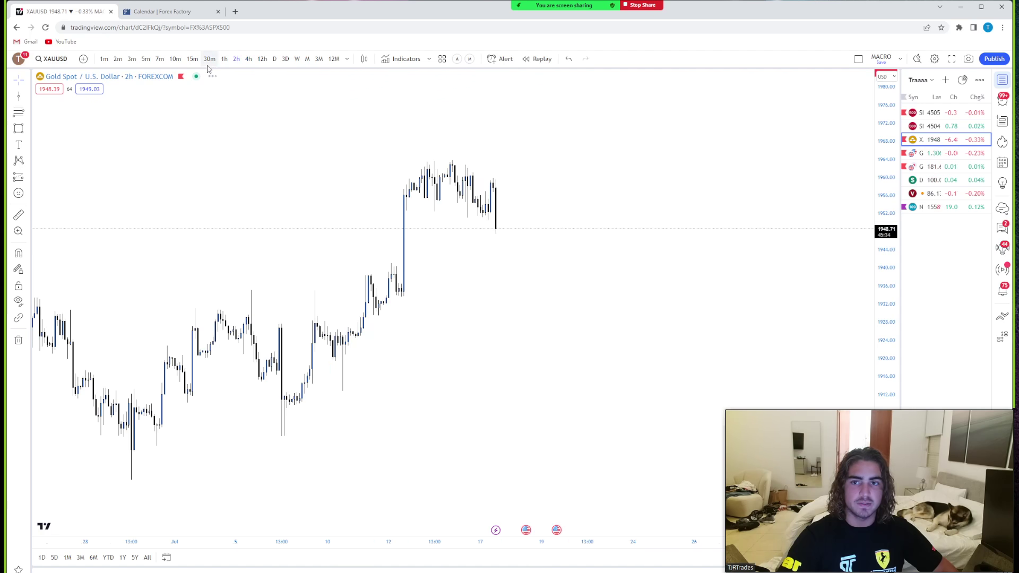
click(225, 60)
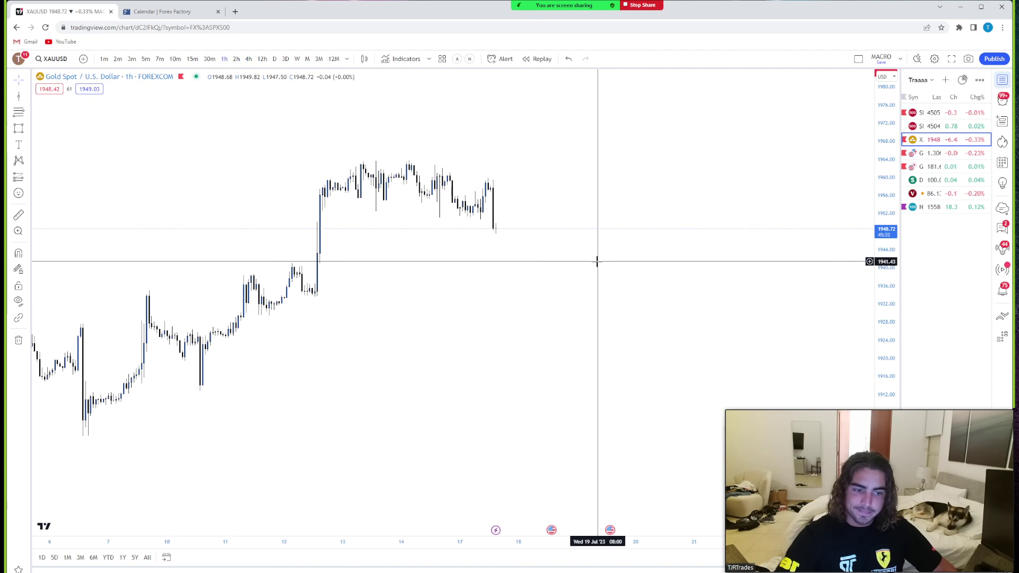
scroll(715, 273, down, 2)
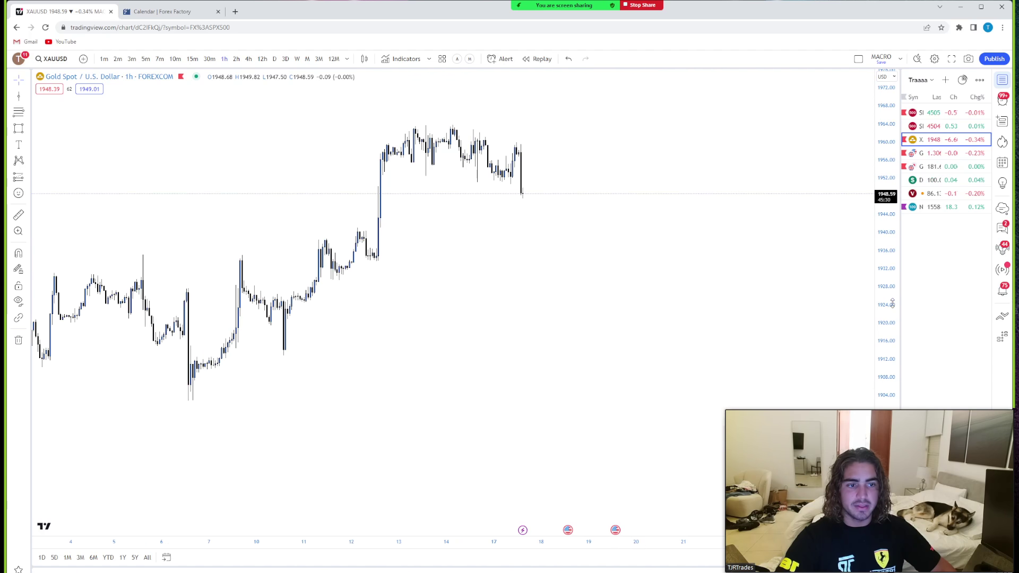
drag(893, 303, 598, 375)
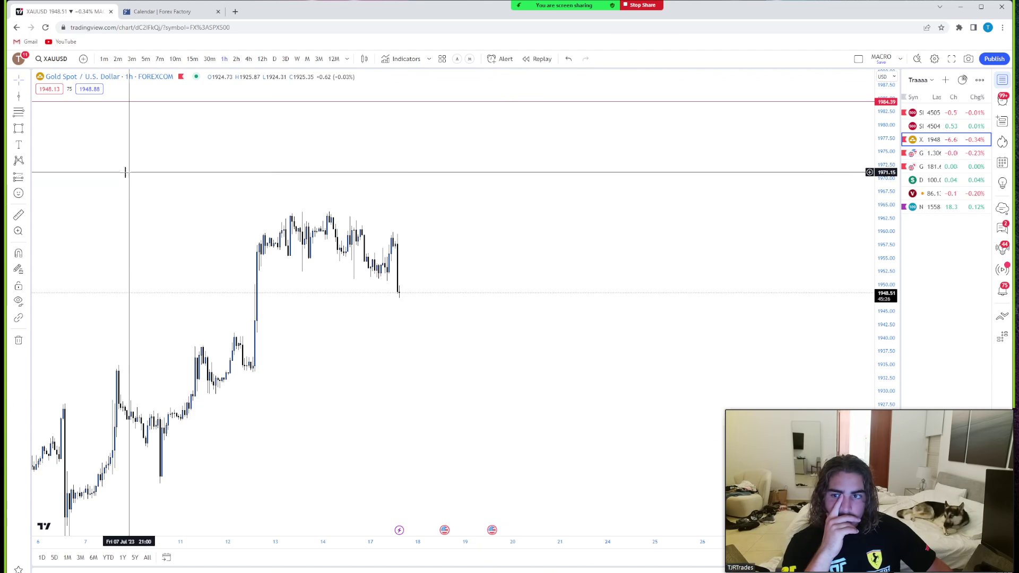
drag(445, 313, 539, 315)
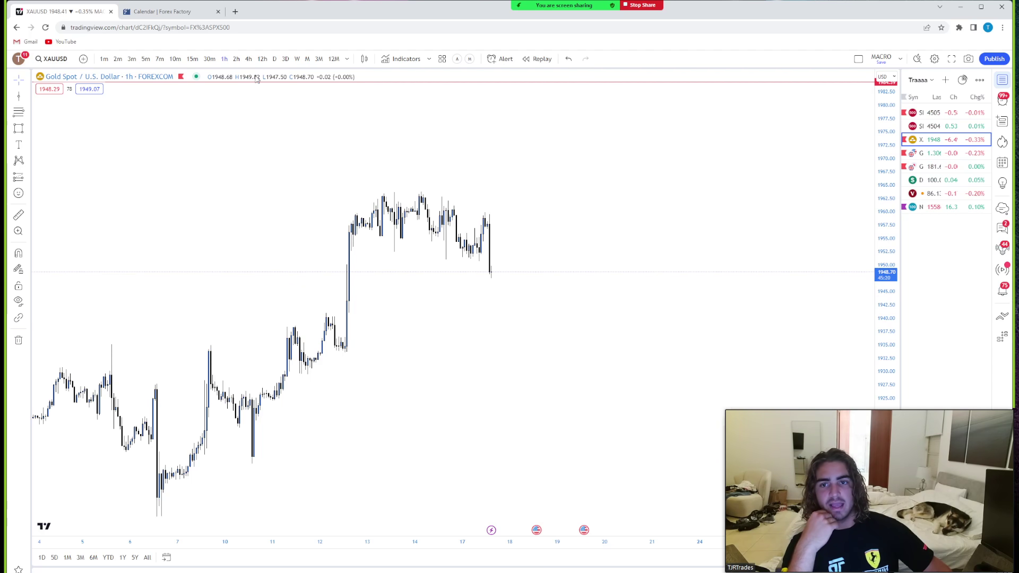
- Cycle daily, 4-hour, 1-hour and weekly views, finishing on daily gold candles
click(274, 59)
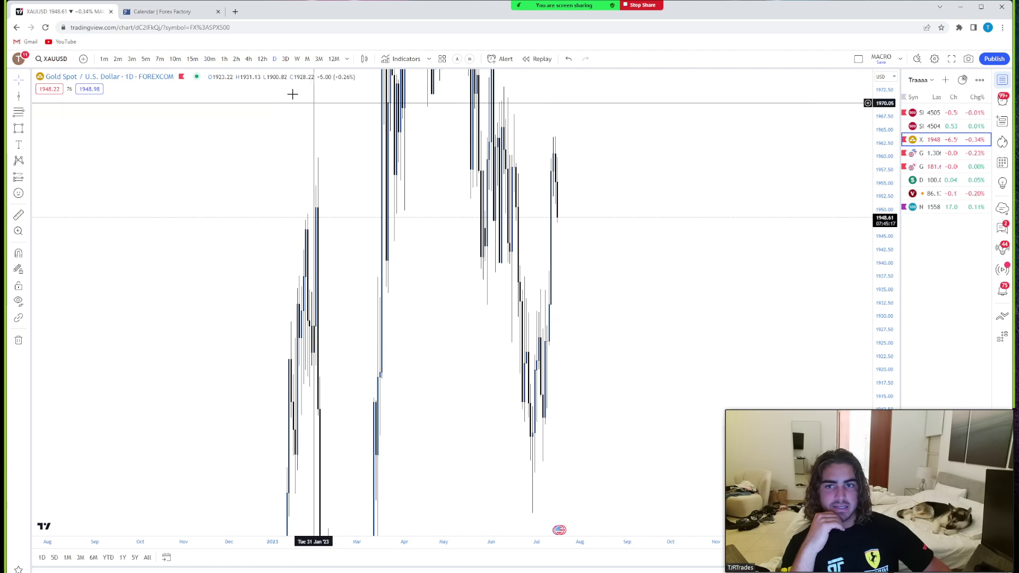
click(248, 59)
click(226, 60)
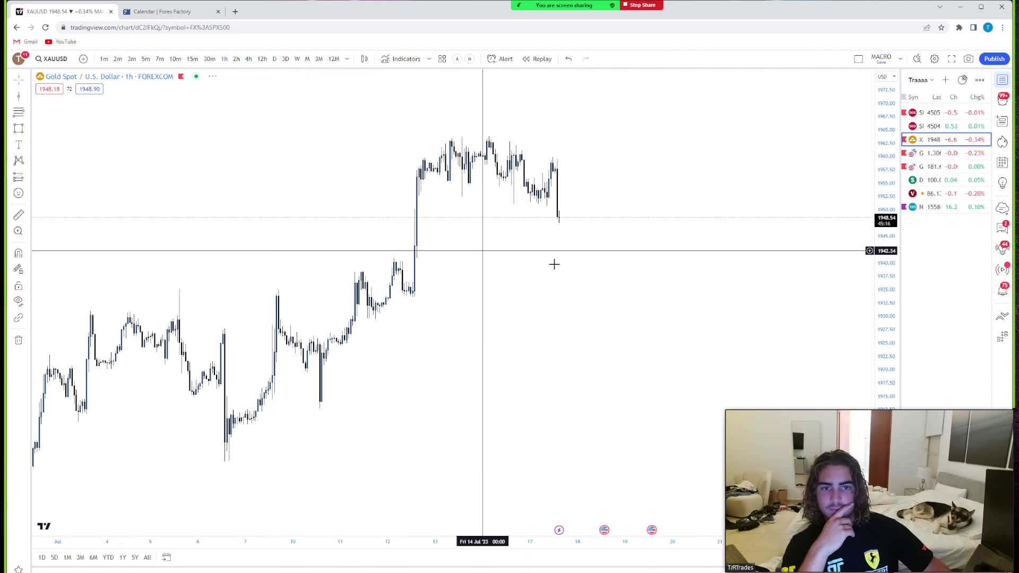
click(297, 59)
right_click(844, 229)
click(790, 139)
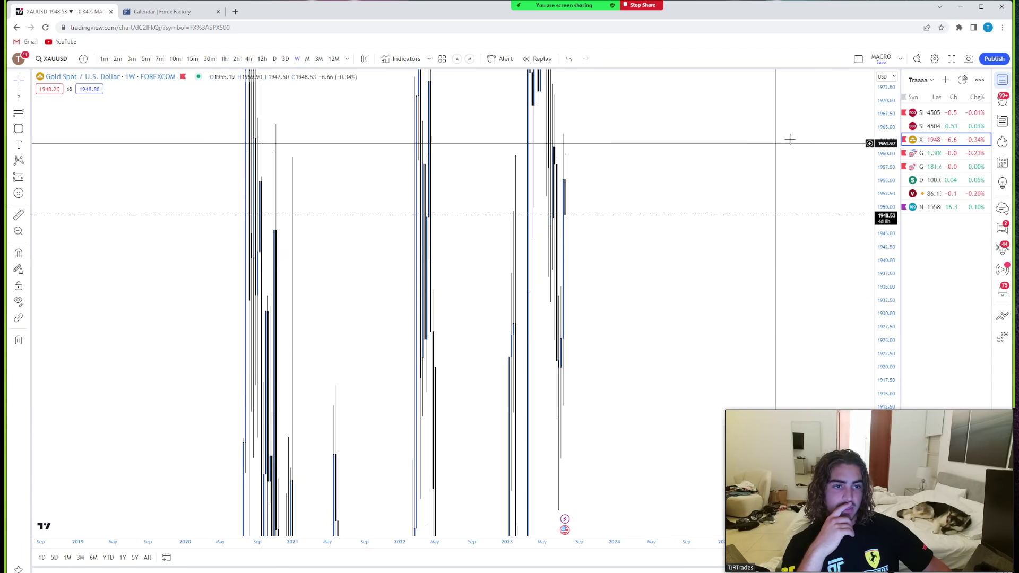
scroll(574, 345, up, 5)
scroll(448, 280, down, 3)
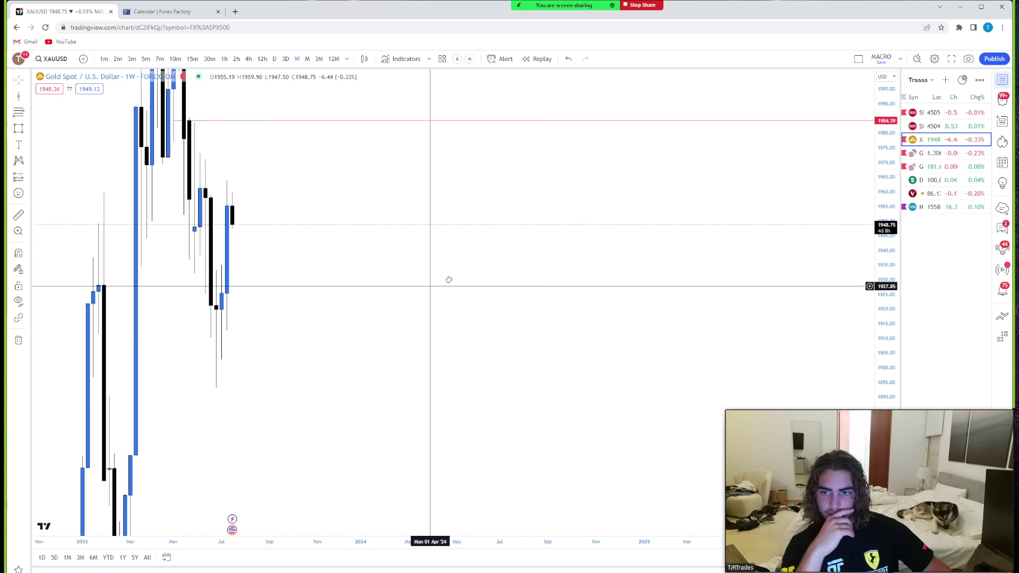
click(275, 58)
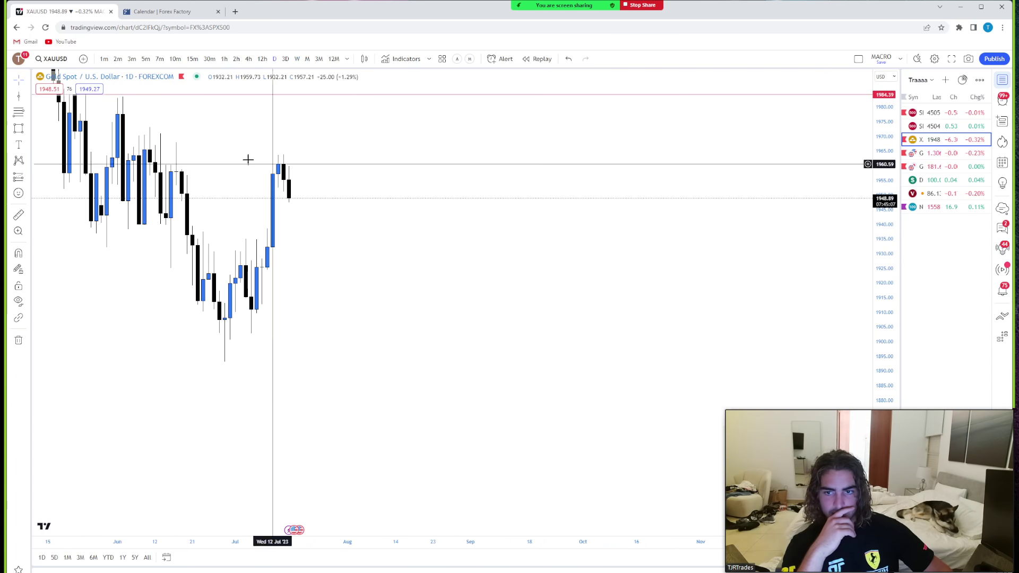
- Sketch projected gold price paths with the brush, undoing each stroke
click(26, 129)
click(58, 133)
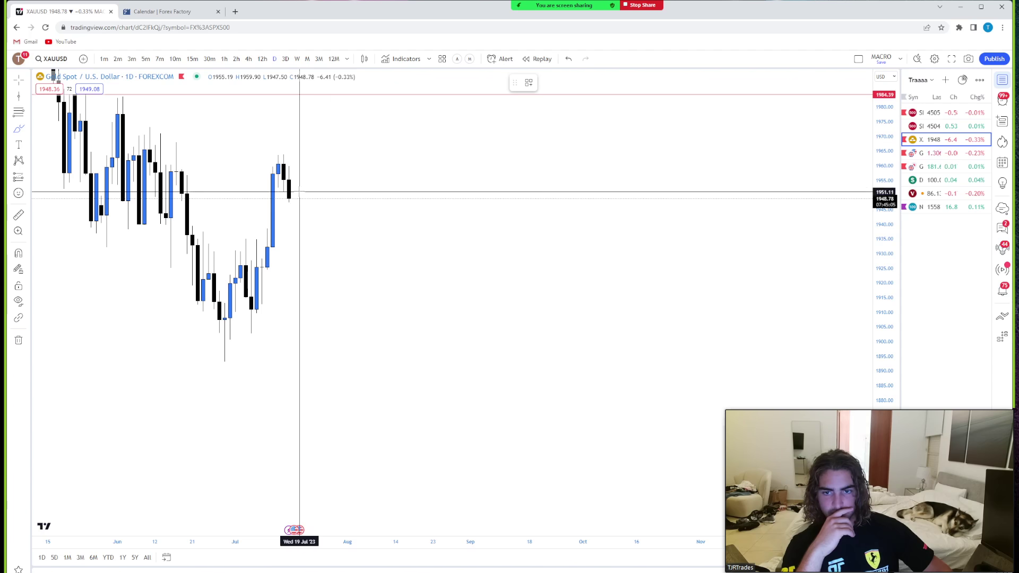
mouse_move(300, 198)
mouse_down()
mouse_move(288, 198)
mouse_move(301, 197)
mouse_move(336, 242)
mouse_up()
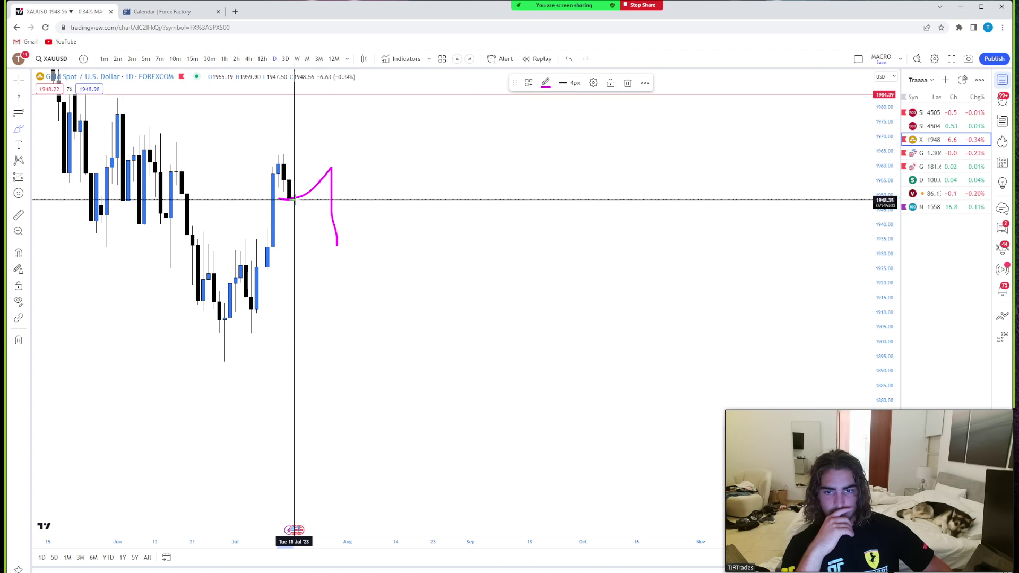
drag(278, 199, 390, 195)
key(ctrl+z)
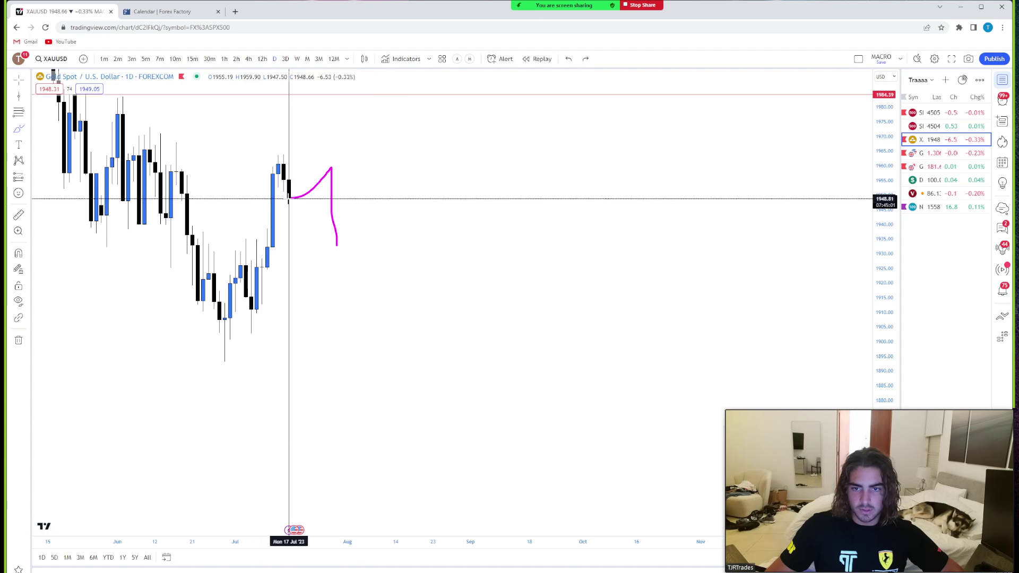
drag(283, 170, 321, 416)
key(ctrl+z)
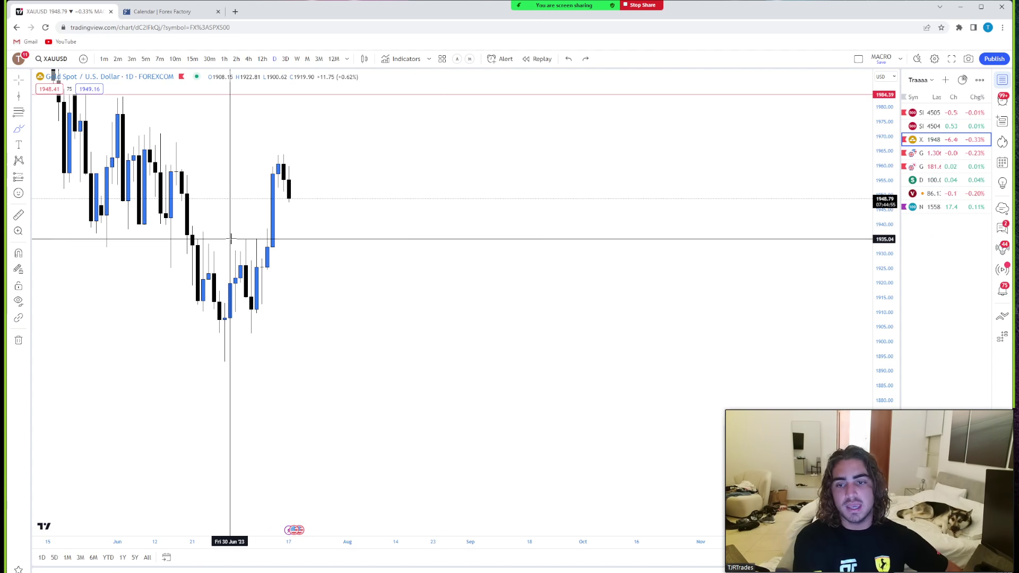
- Sketch and undo a breakout-base level and another path, then view 4-hour candles back to June
drag(237, 239, 364, 241)
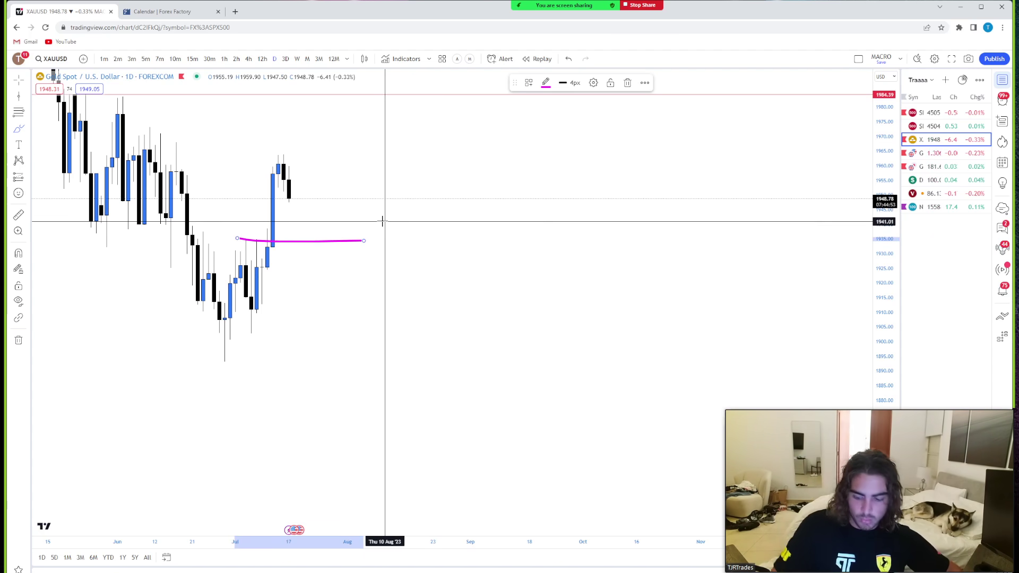
key(ctrl+z)
mouse_move(289, 201)
mouse_down()
mouse_move(292, 191)
mouse_move(317, 226)
mouse_move(369, 207)
mouse_up()
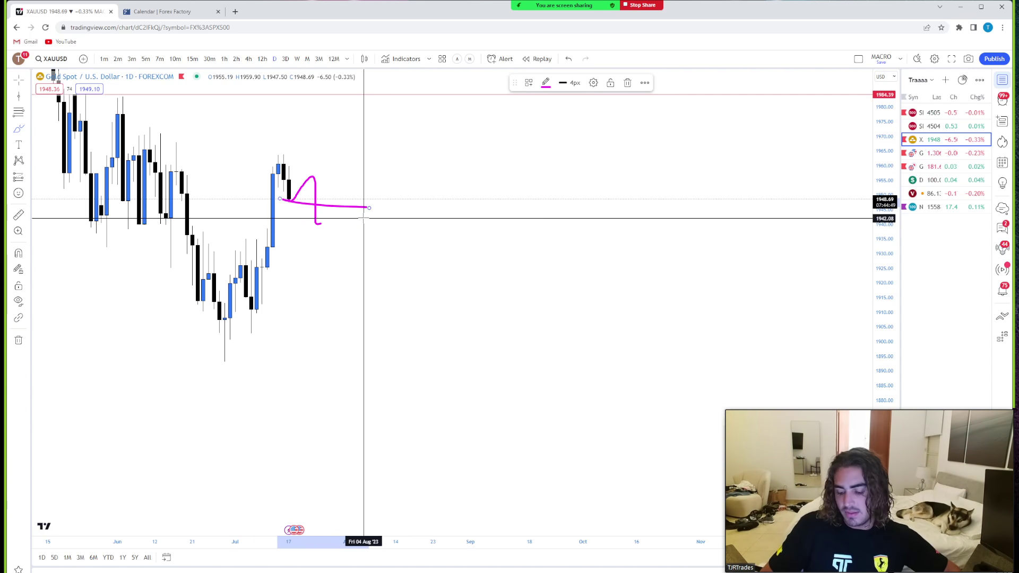
key(ctrl+z)
key(ctrl+z)
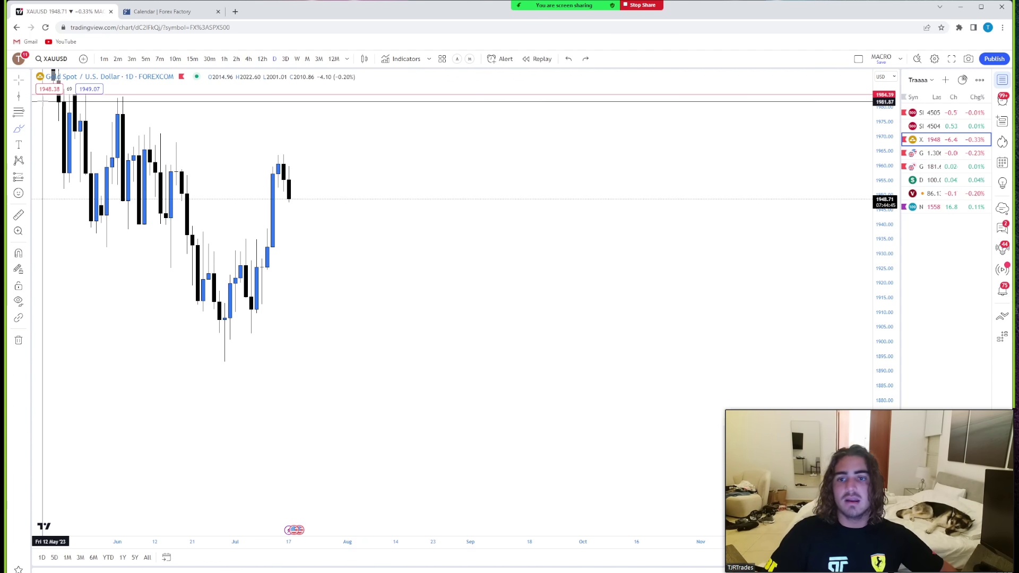
click(248, 59)
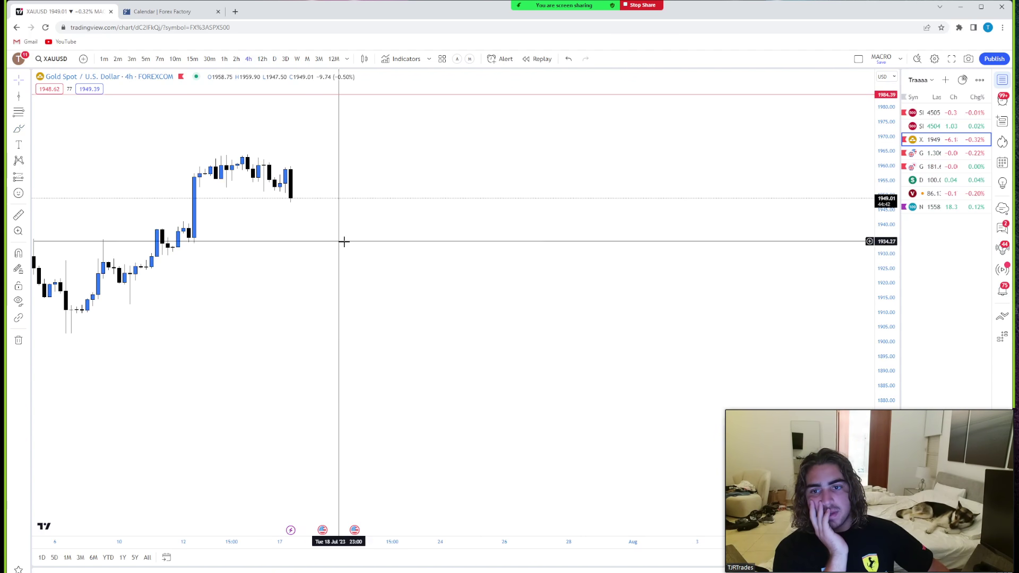
drag(344, 241, 530, 223)
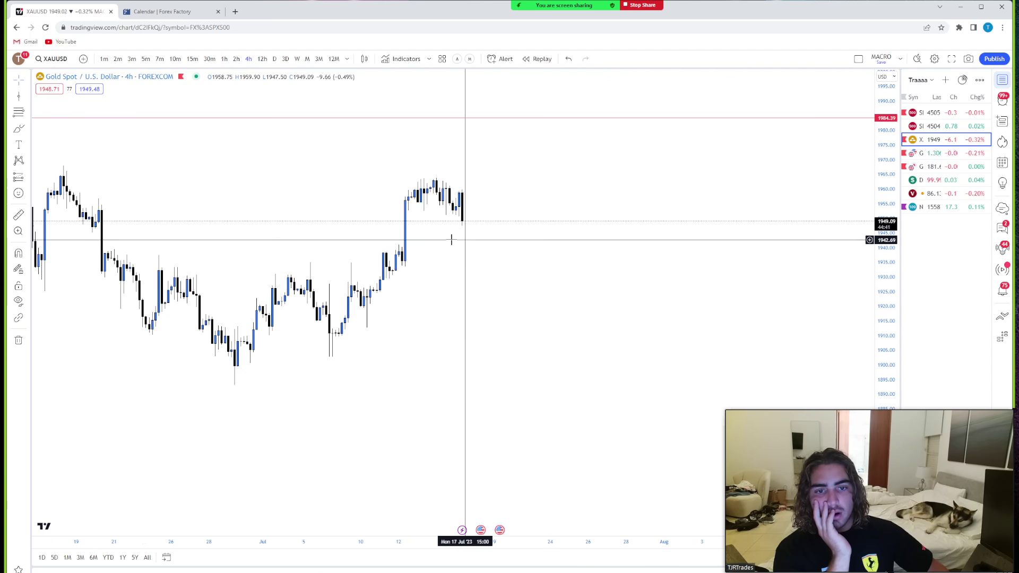
- Open GBPUSD on daily candles and frame the chart around the range box
click(945, 153)
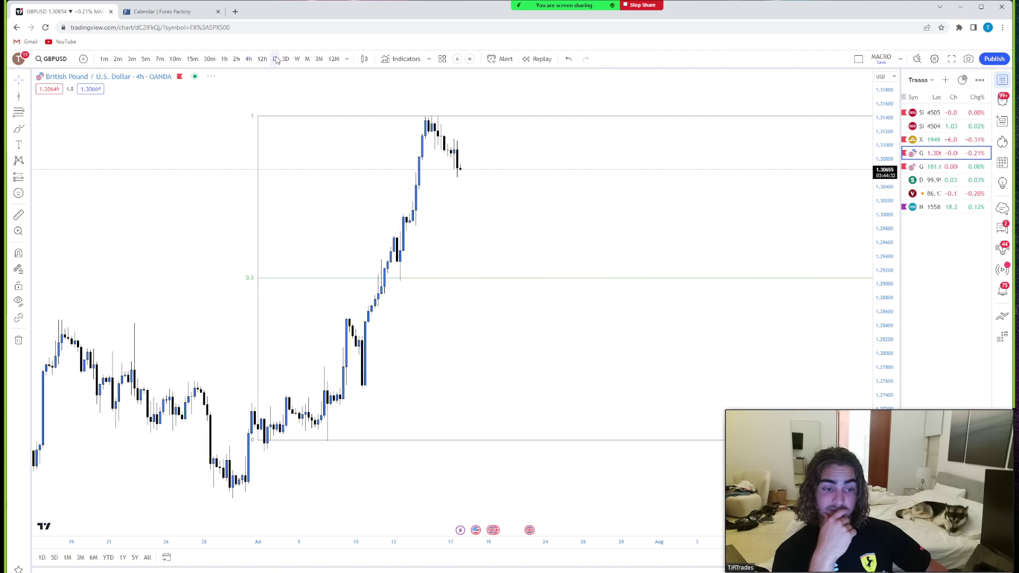
click(275, 59)
drag(861, 138, 860, 250)
drag(512, 269, 624, 260)
scroll(623, 260, up, 2)
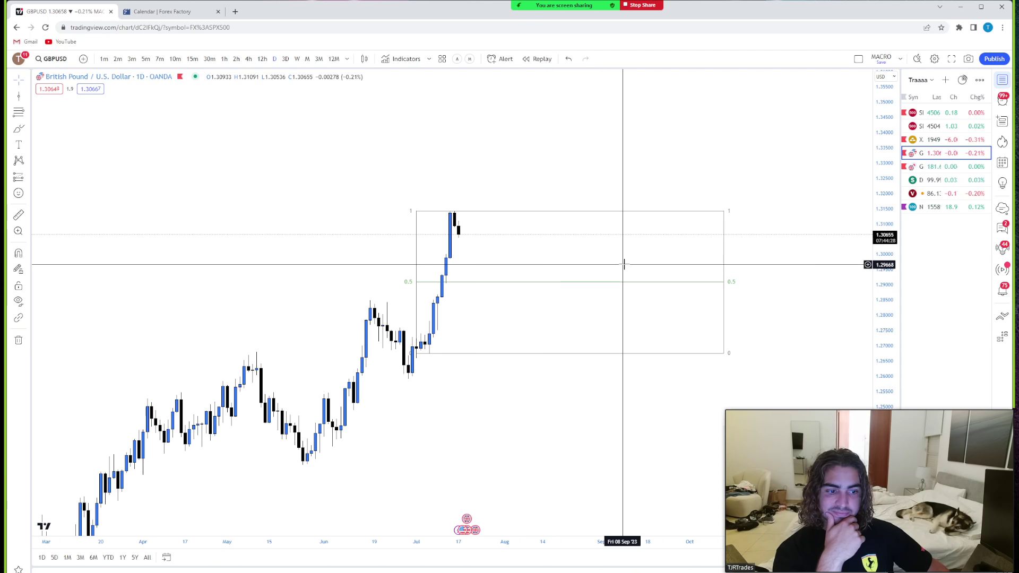
drag(560, 249, 609, 226)
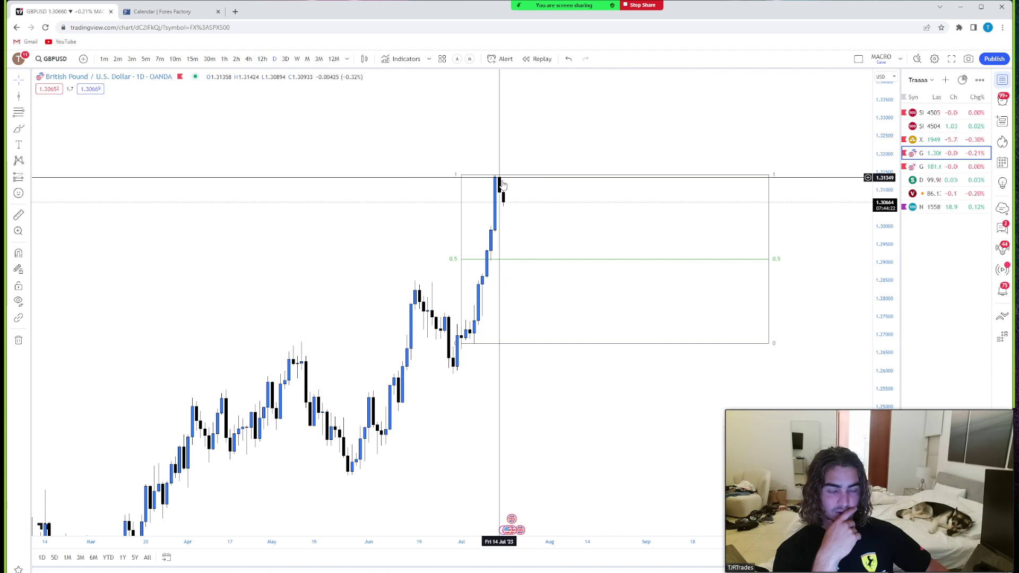
- Check GBPUSD on 4-hour and then hourly candles, panning toward later dates
click(249, 59)
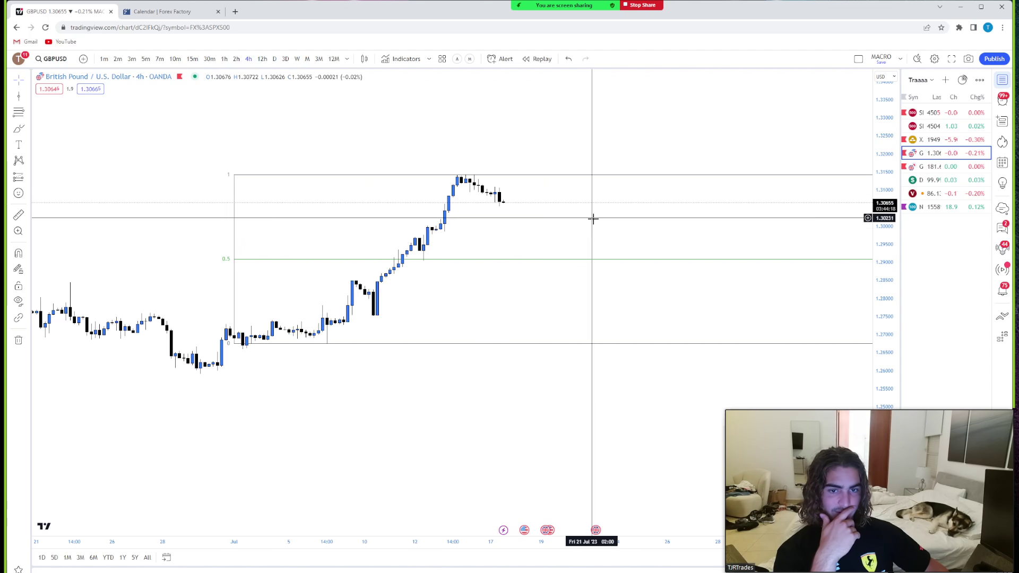
scroll(595, 230, down, 2)
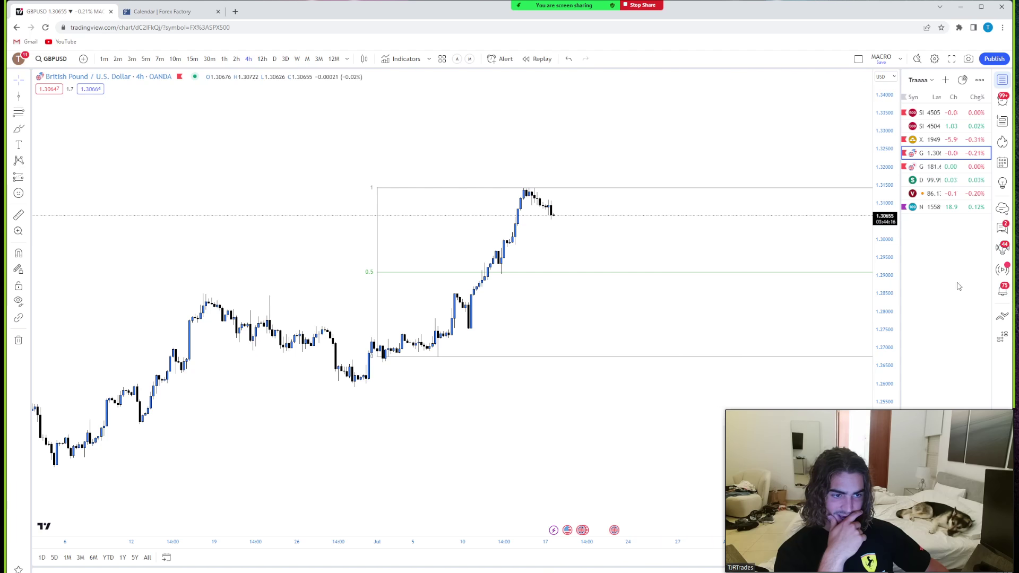
drag(666, 253, 566, 253)
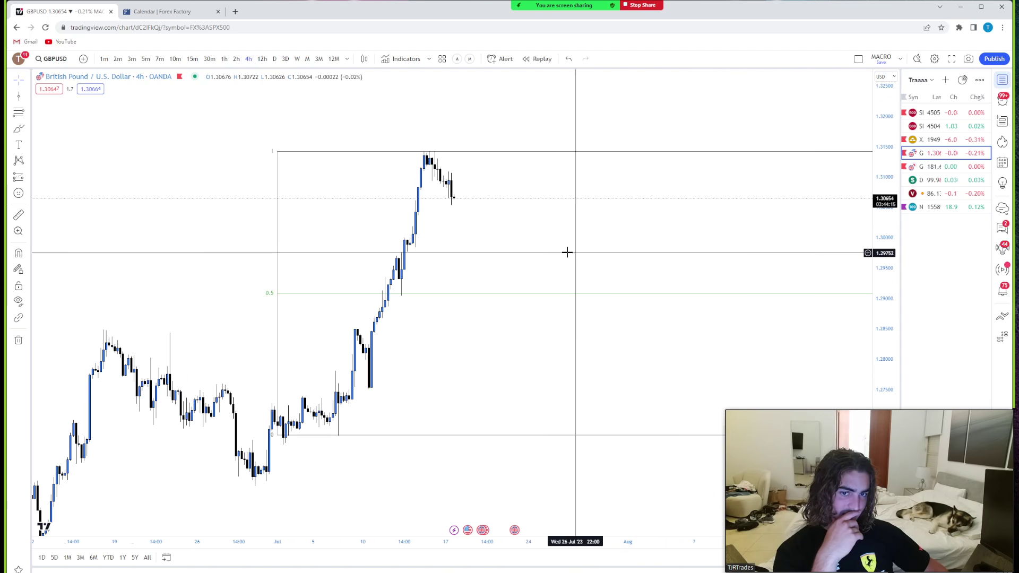
click(224, 59)
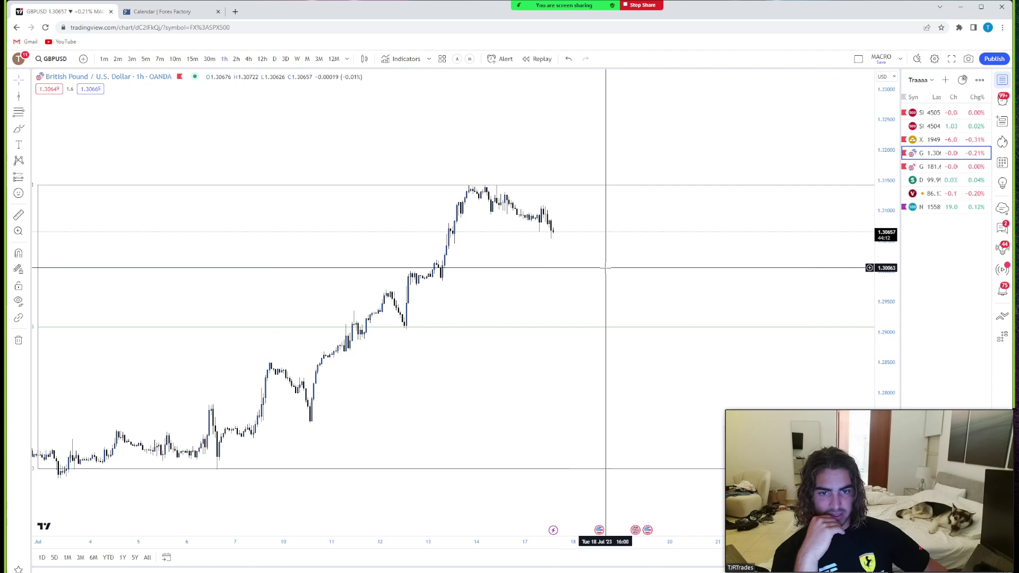
scroll(619, 341, up, 3)
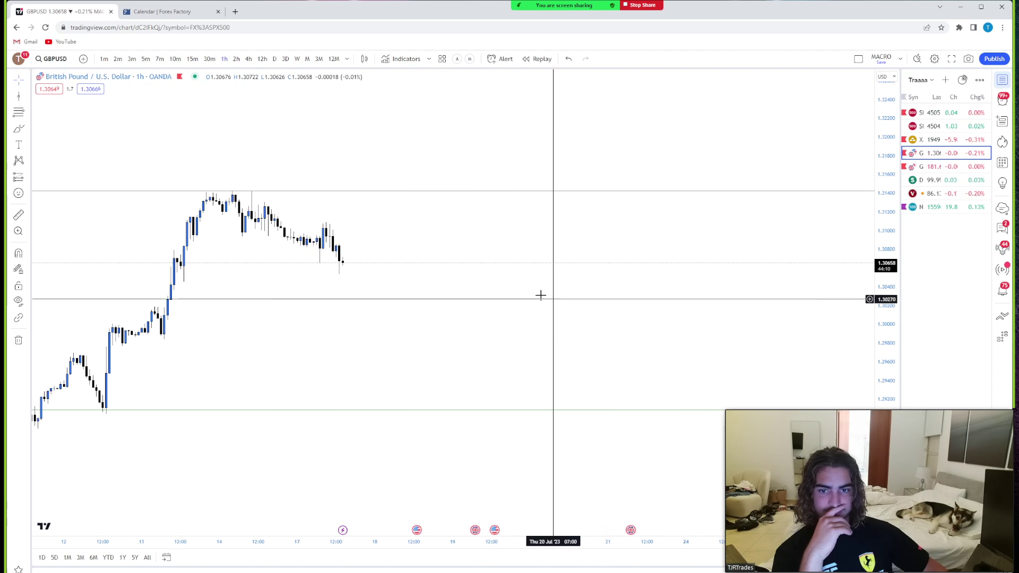
scroll(539, 292, left, 3)
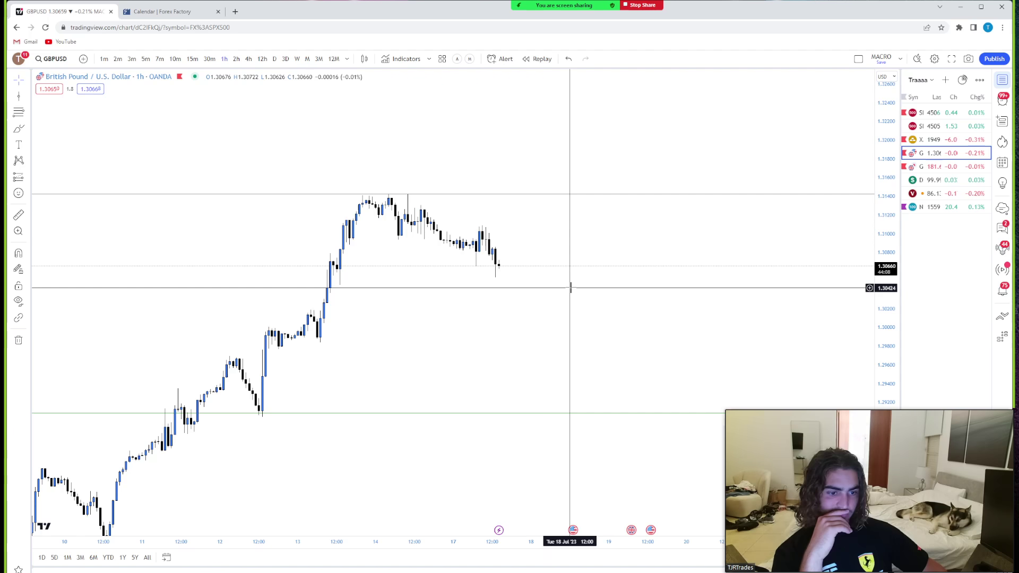
drag(571, 287, 397, 247)
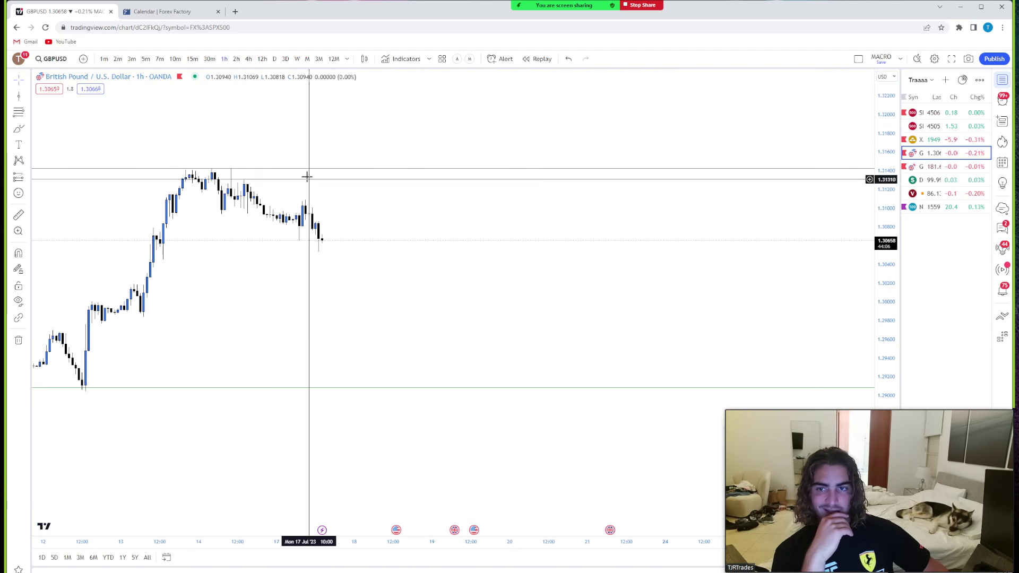
- Flip GBPUSD through daily and 4-hour candles back to hourly, showing earlier price action
click(274, 59)
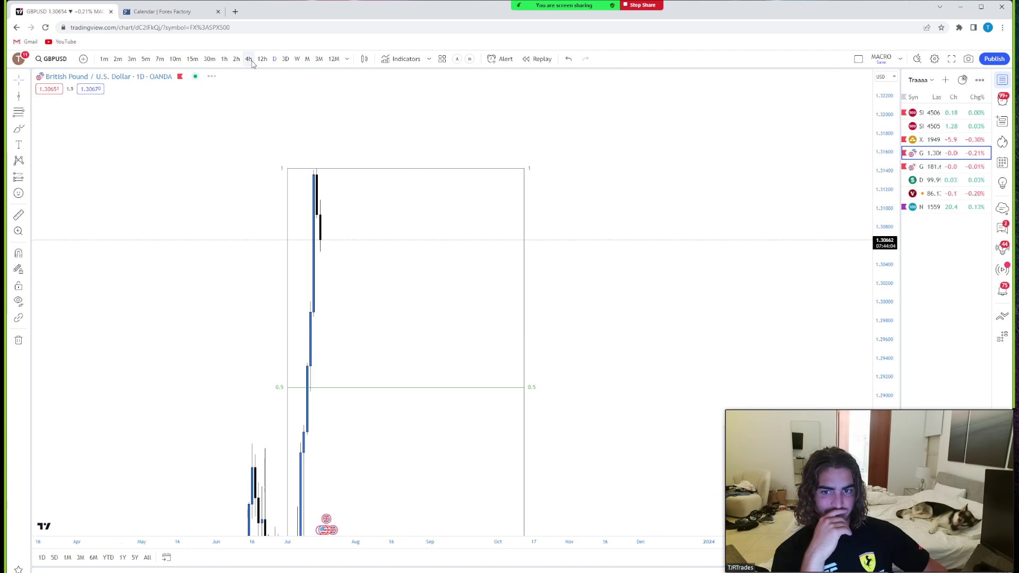
click(250, 60)
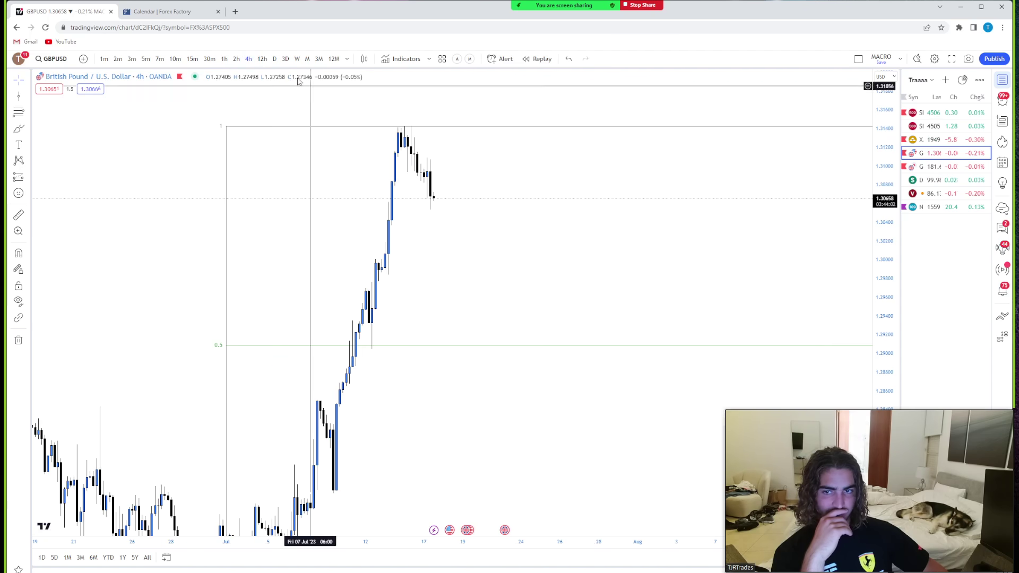
click(224, 59)
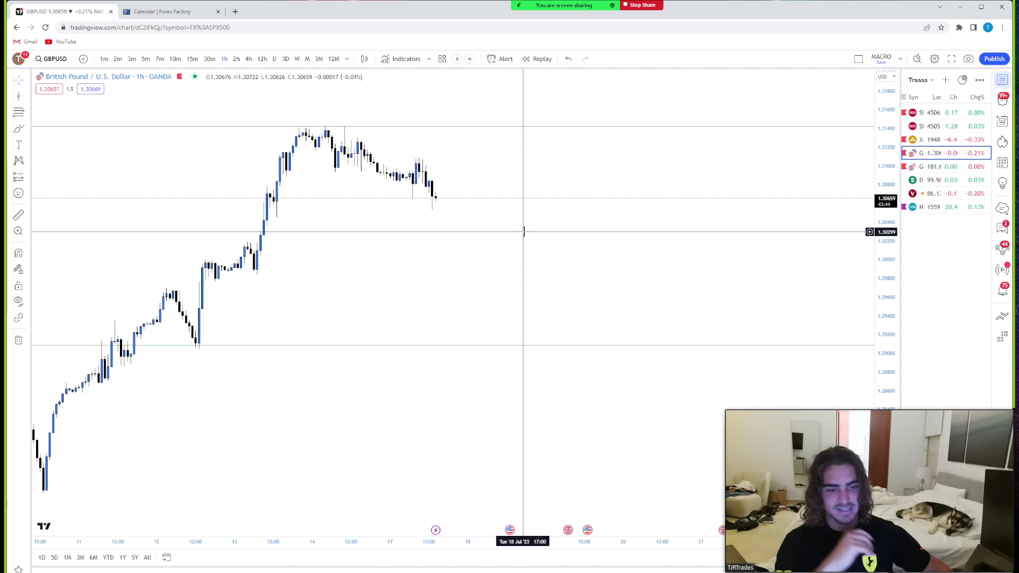
drag(416, 266, 614, 275)
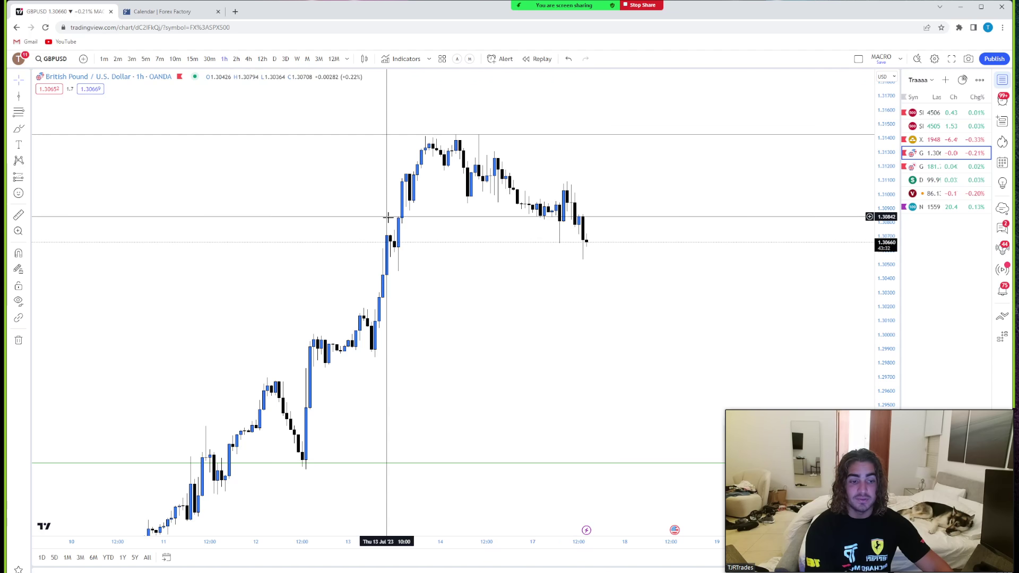
- Cycle GBPUSD through 4-hour, daily and weekly to hourly candles, framing 5 to 20 July
click(250, 61)
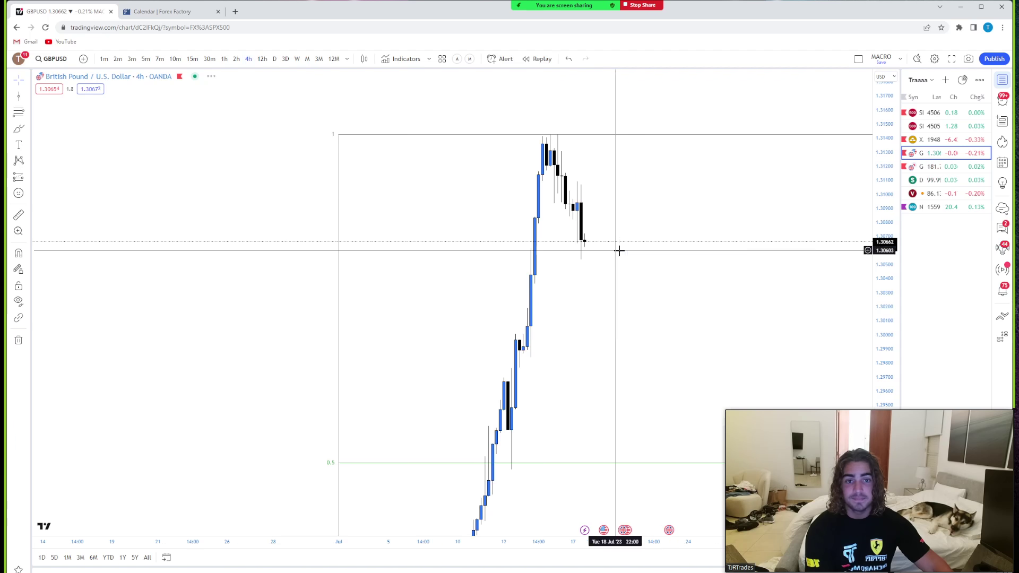
scroll(868, 215, down, 3)
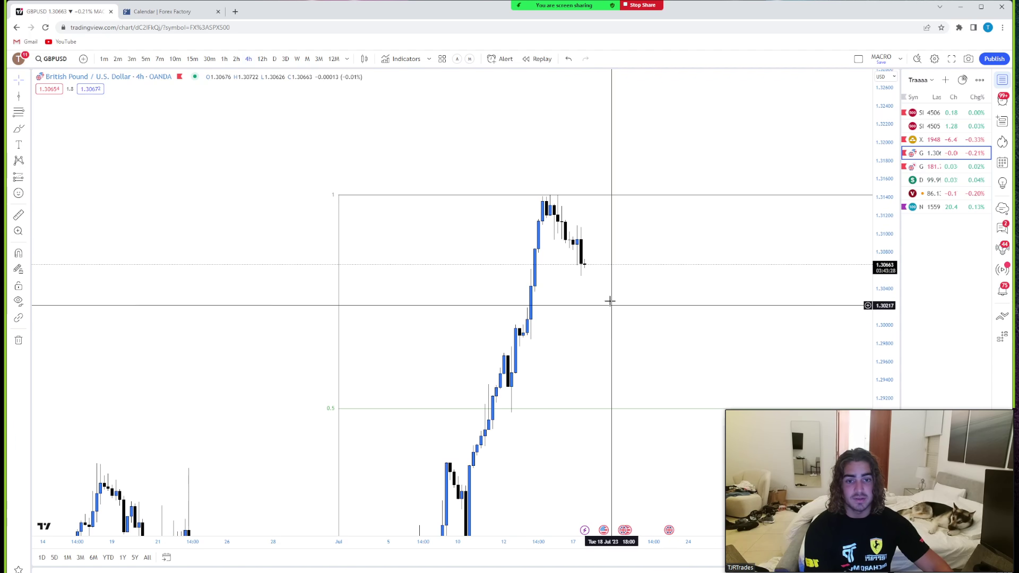
drag(609, 298, 548, 183)
click(274, 59)
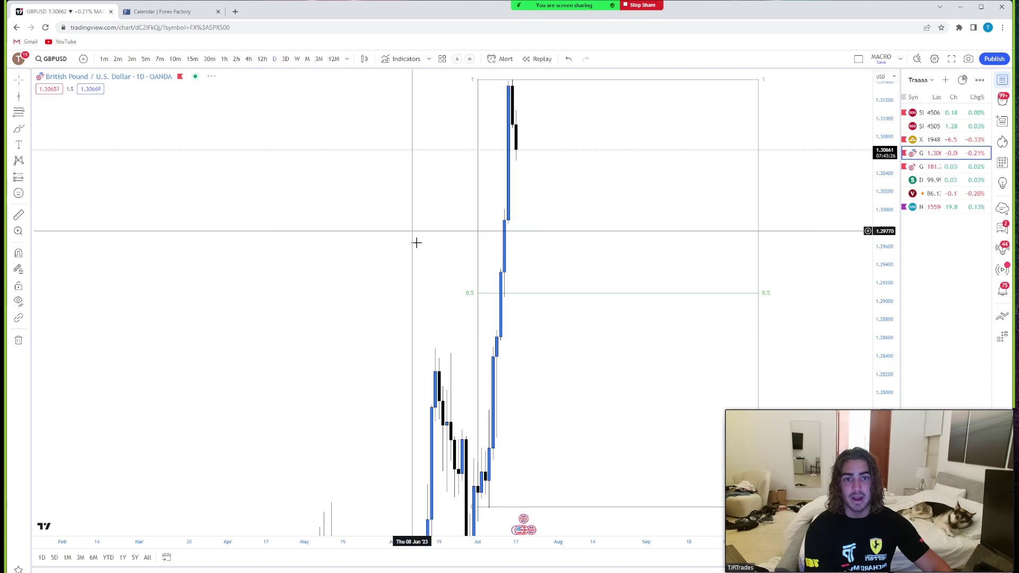
click(248, 59)
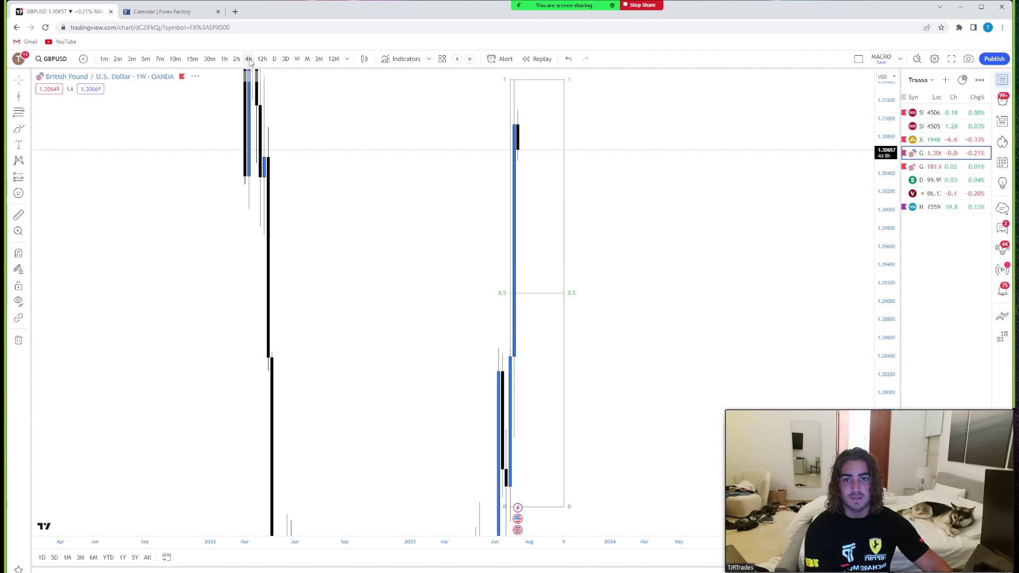
click(224, 59)
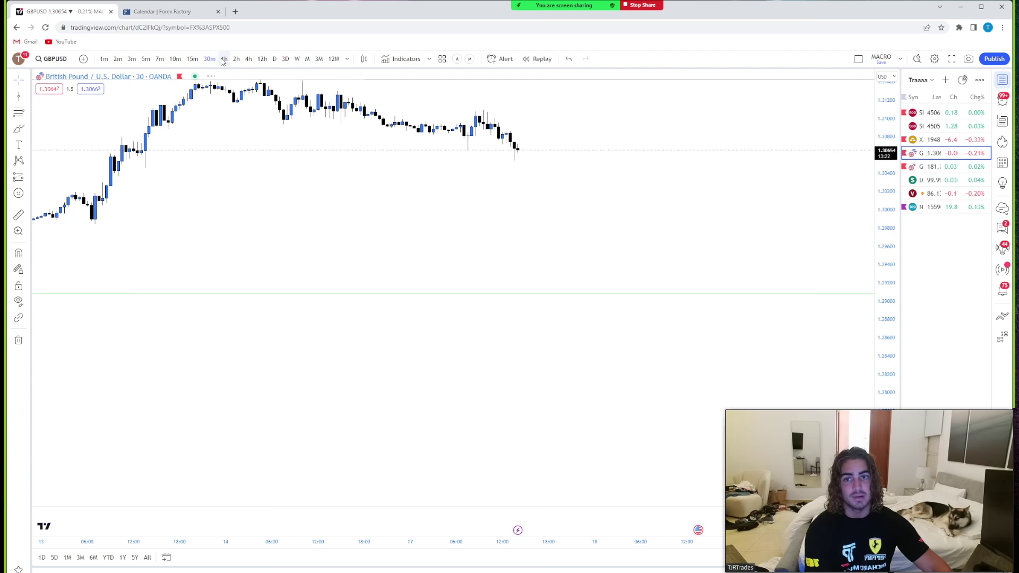
scroll(579, 312, down, 3)
drag(682, 337, 619, 277)
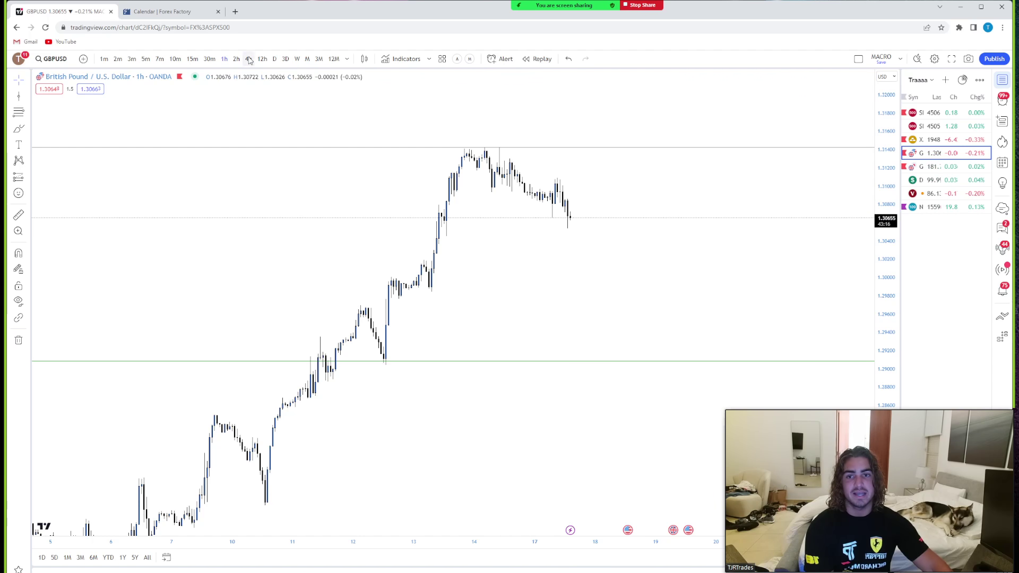
- Load gold (XAUUSD) and review it on weekly, daily and hourly candles
key(shift+space)
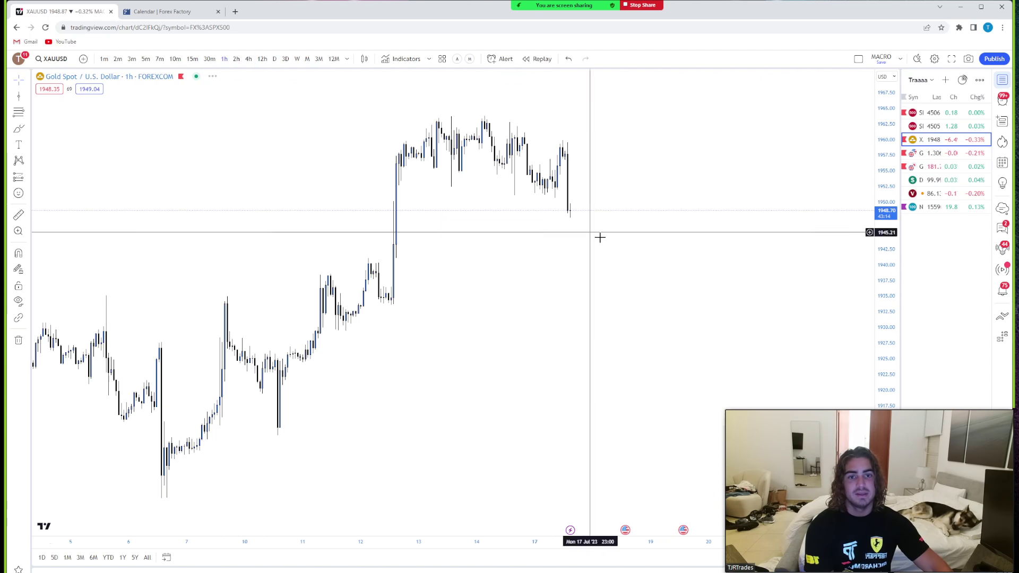
click(298, 59)
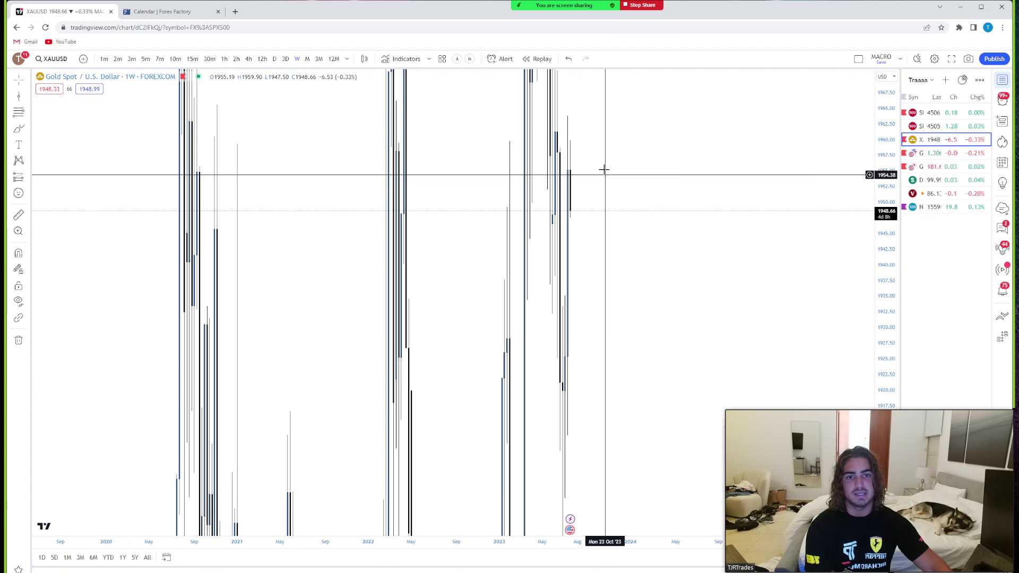
click(248, 59)
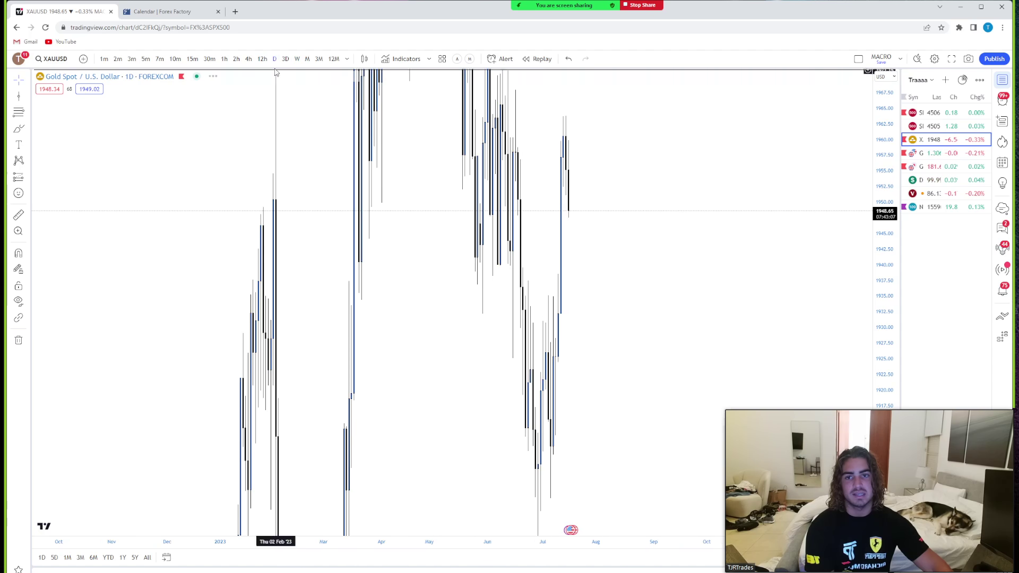
click(224, 59)
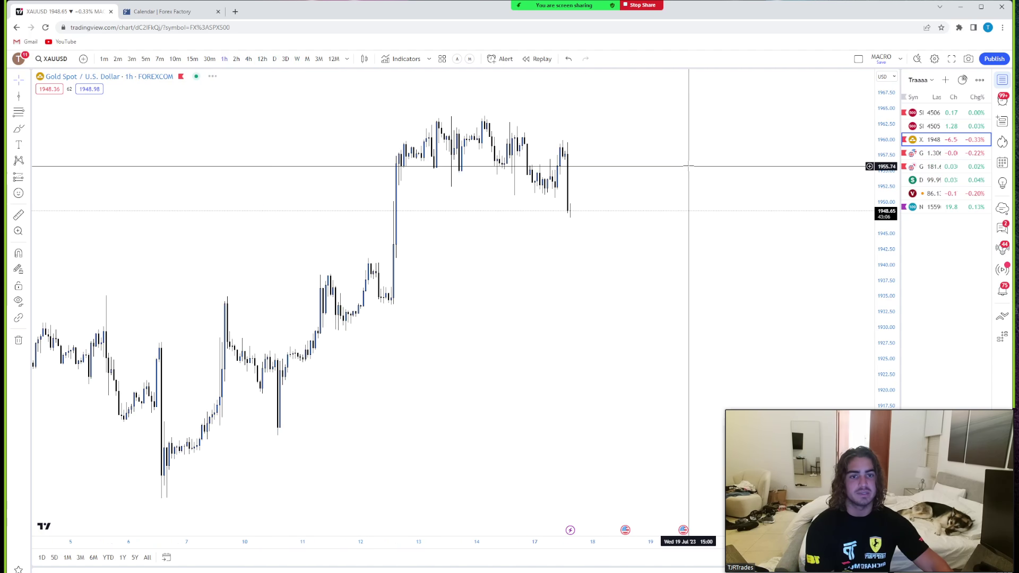
- Review the S&P 500 on daily, 4-hour and hourly candles, then move to GBPJPY
click(944, 115)
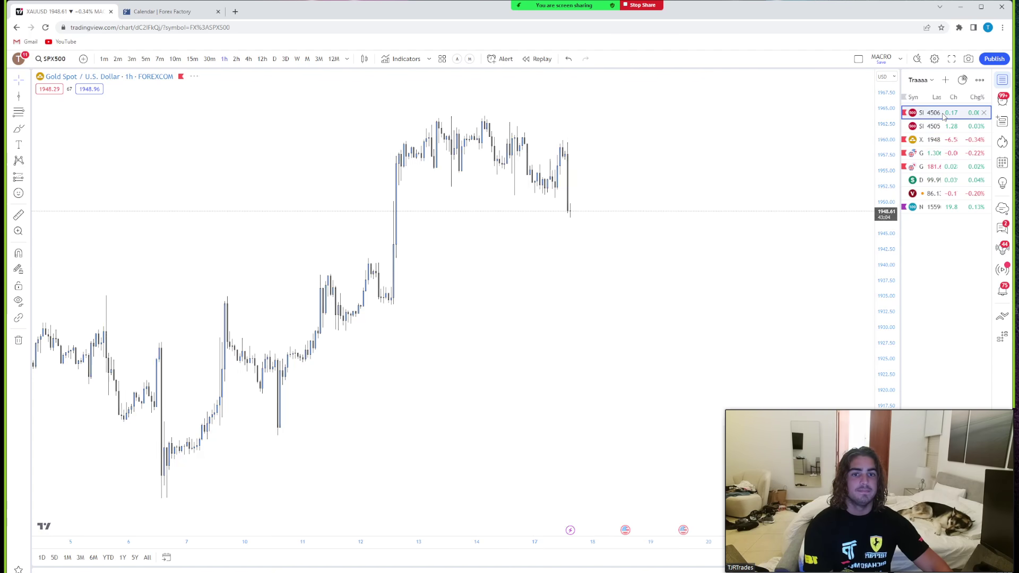
click(277, 61)
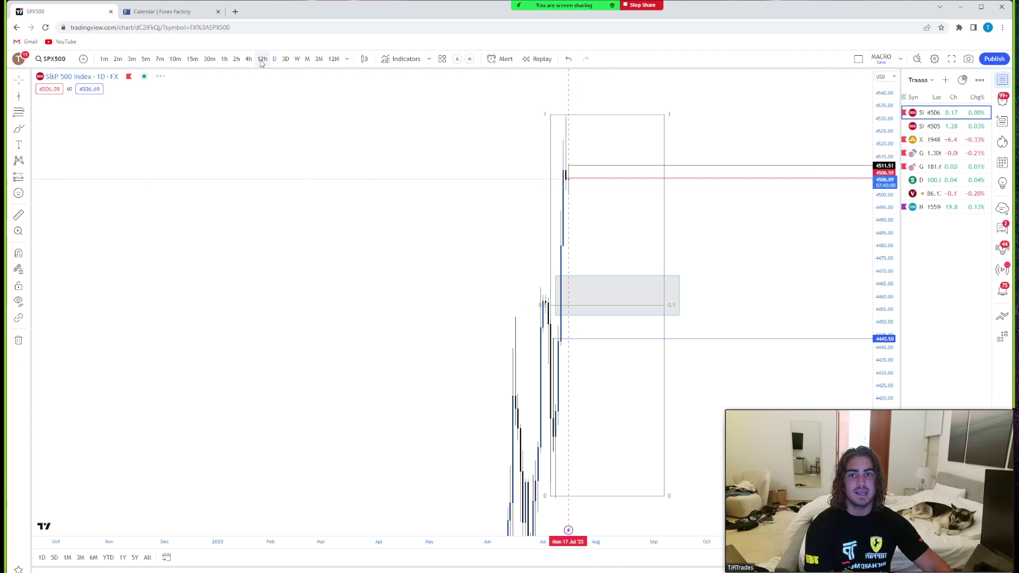
click(248, 59)
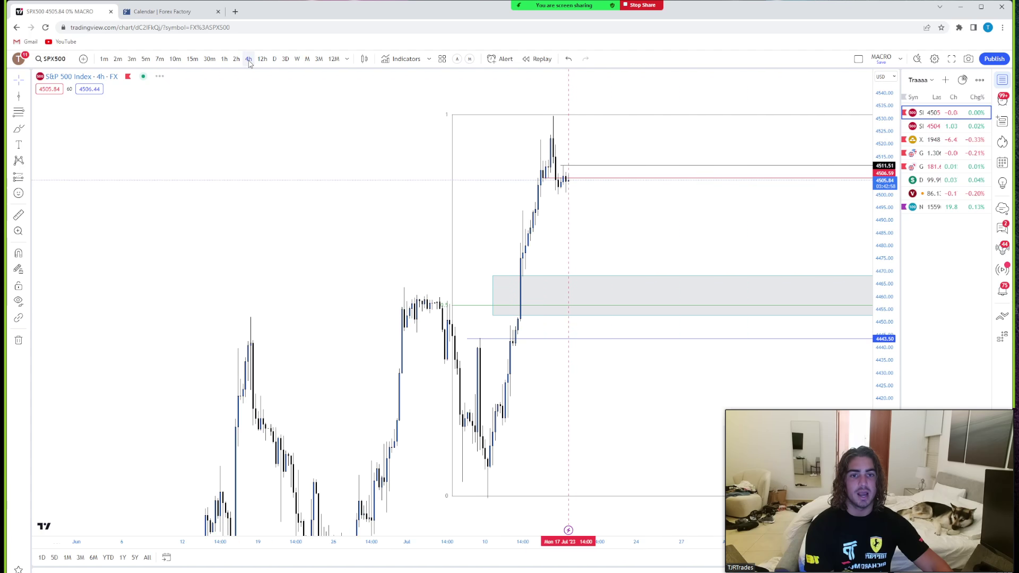
click(225, 60)
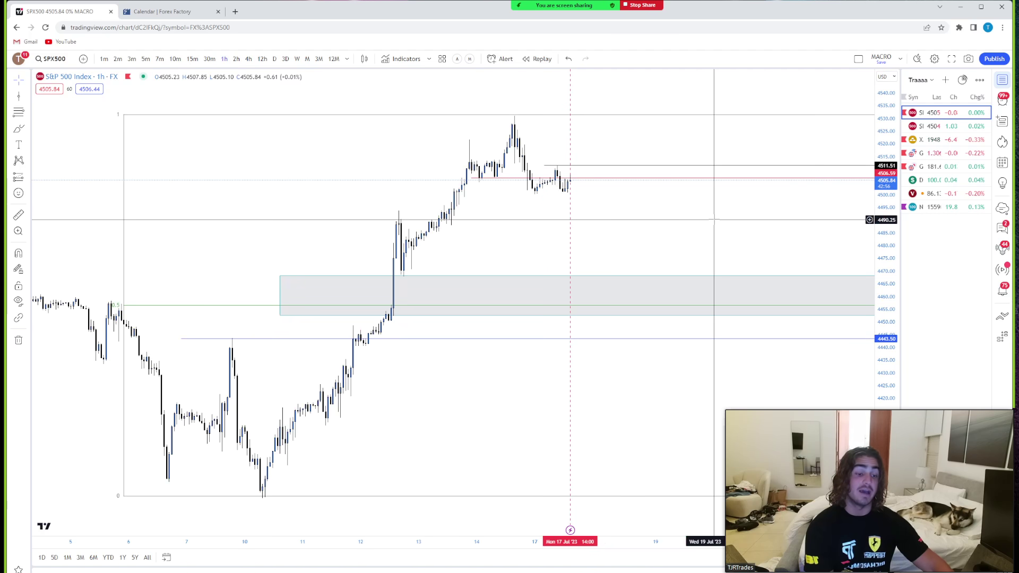
key(Down)
key(Down)
key(Down)
key(Down)
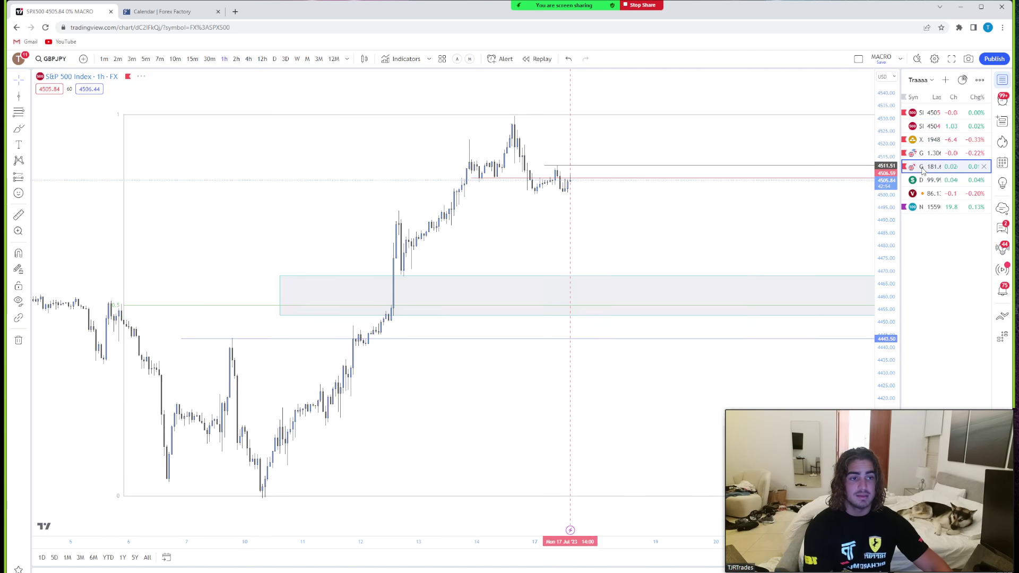
- View GBPJPY on weekly candles, then switch to daily candles
click(297, 59)
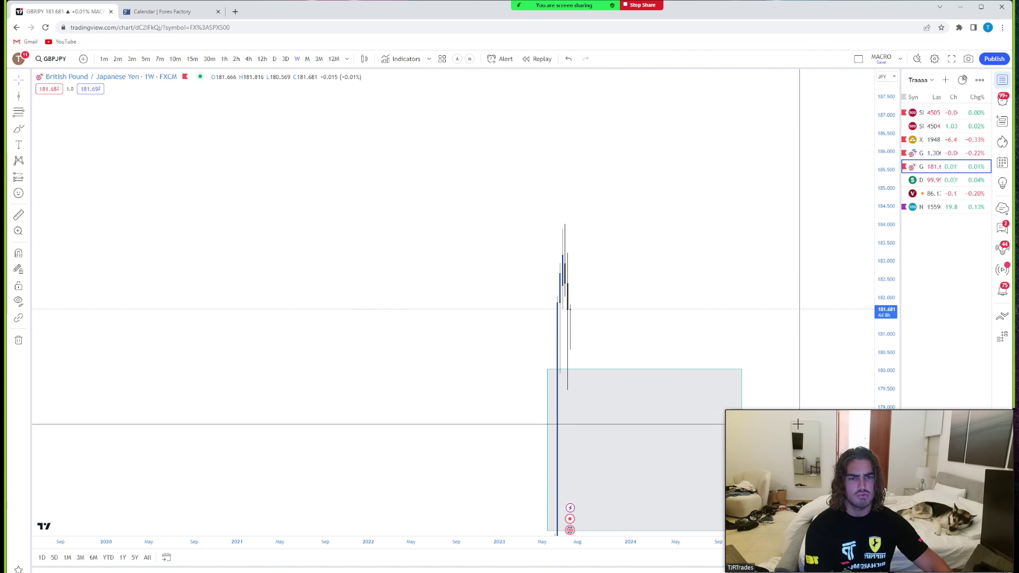
scroll(733, 362, up, 2)
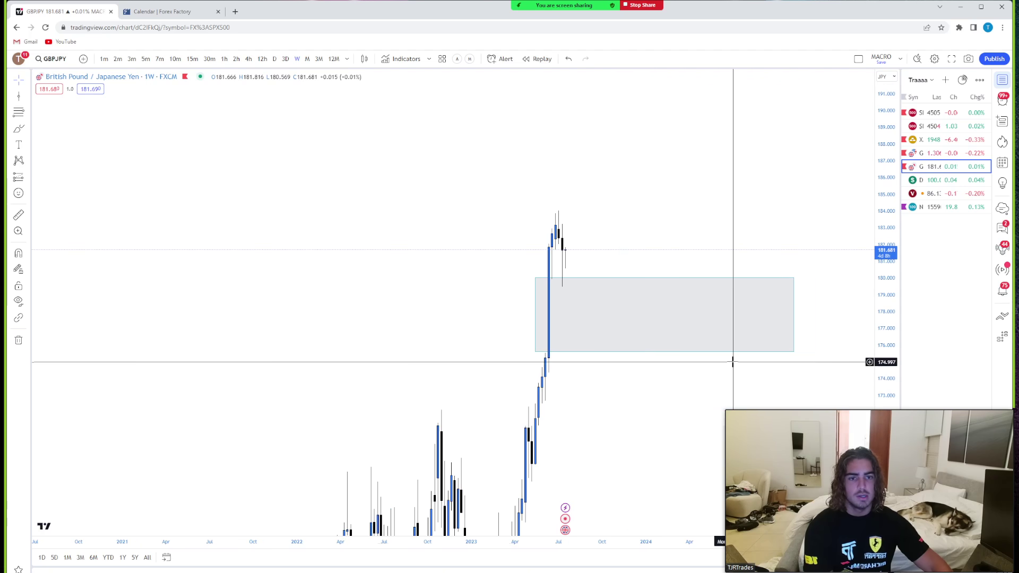
scroll(733, 362, up, 2)
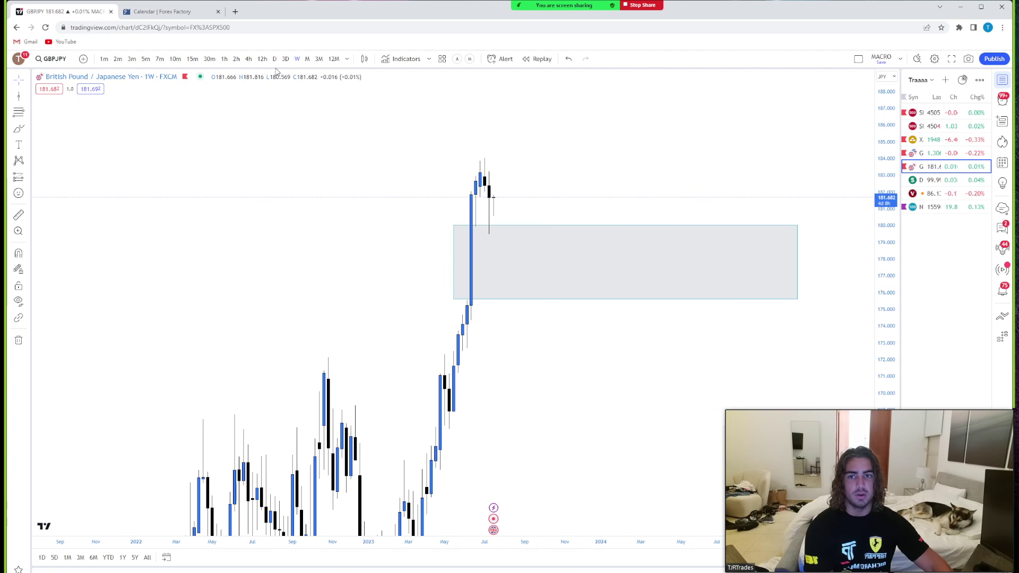
click(274, 59)
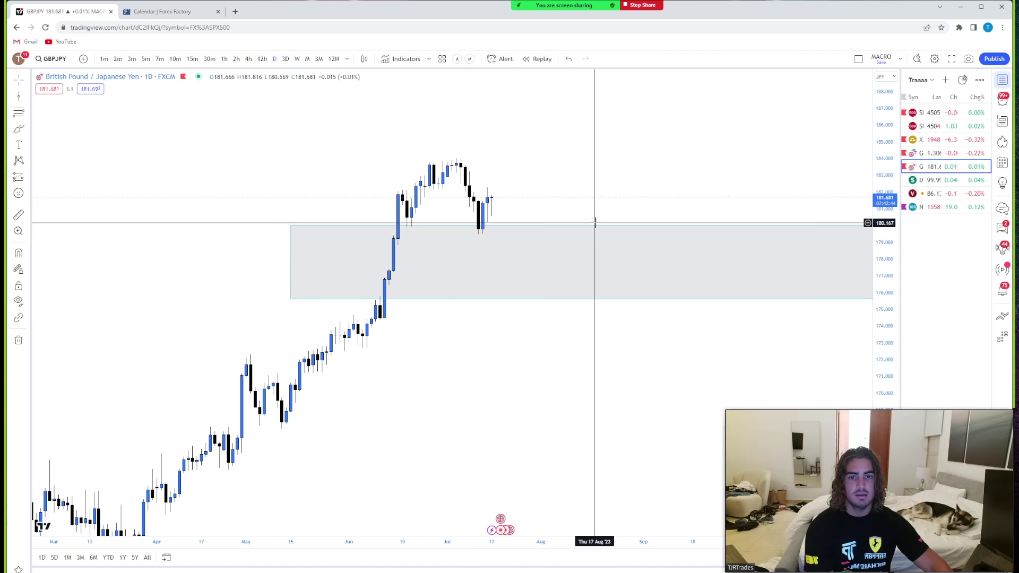
- Draw a horizontal ray at 182.122 on the daily GBPJPY chart
click(27, 98)
click(74, 223)
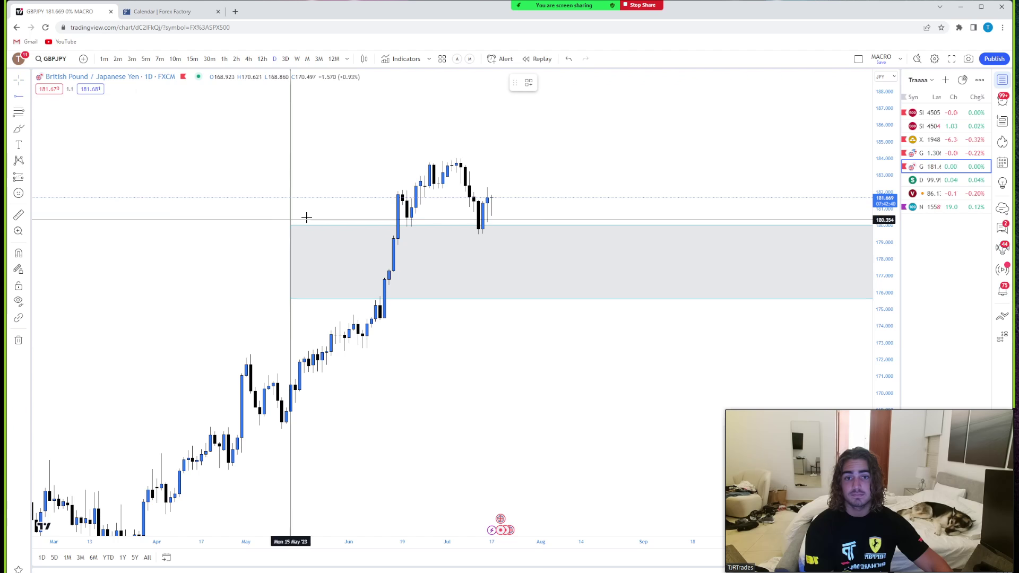
click(429, 190)
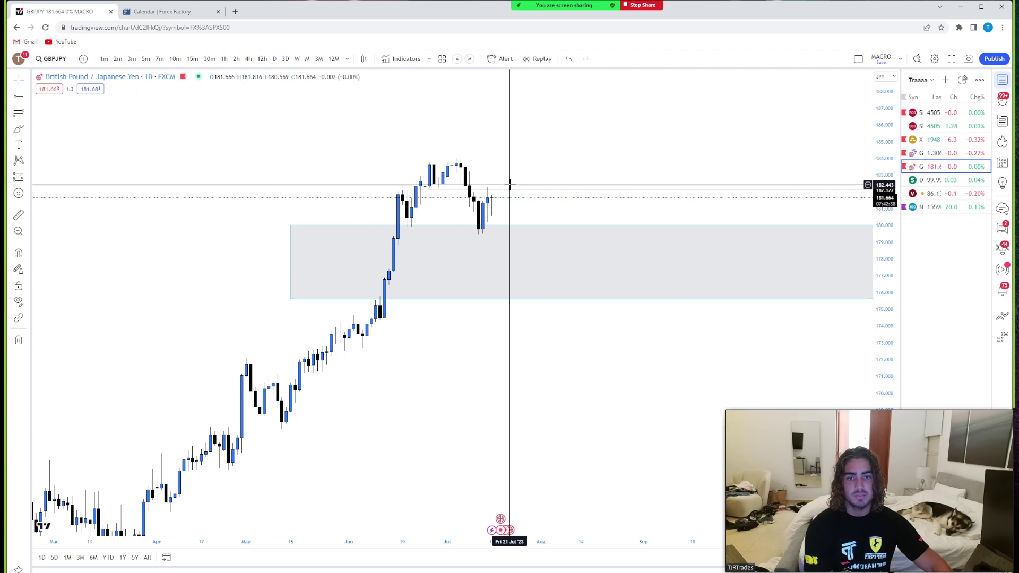
- Colour the ray red and draw a rectangle zone over the recent daily highs
click(546, 82)
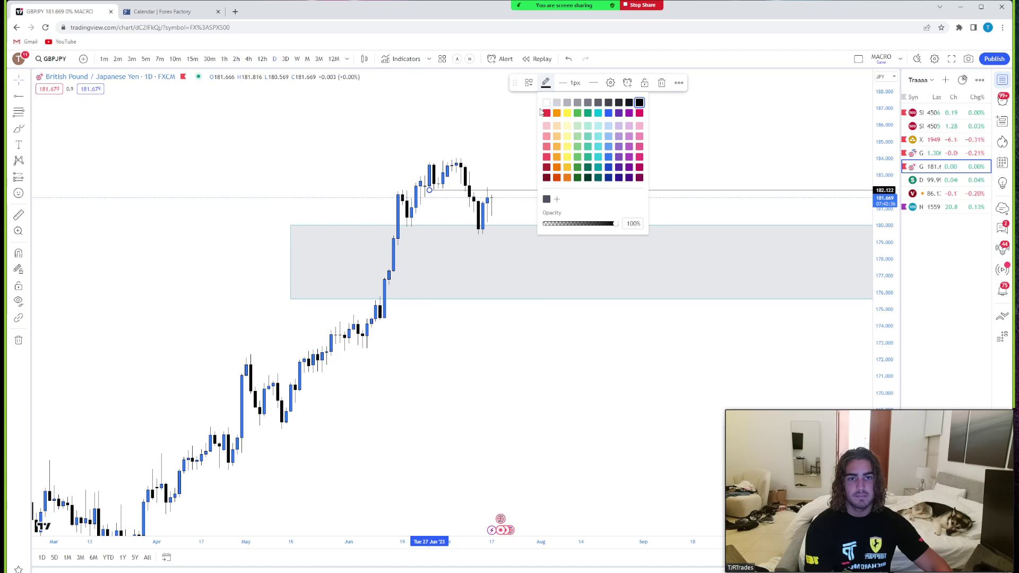
click(546, 112)
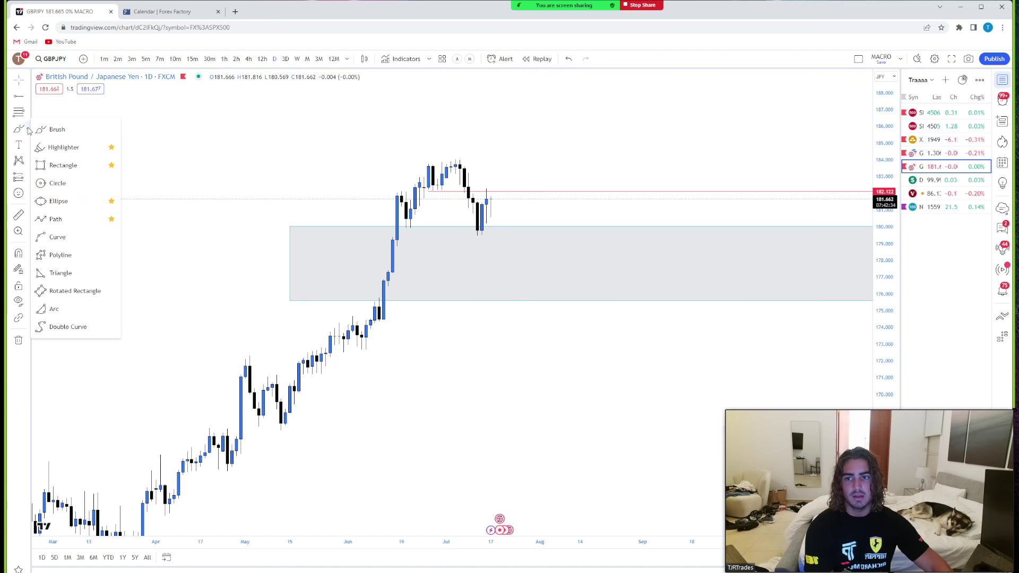
click(64, 166)
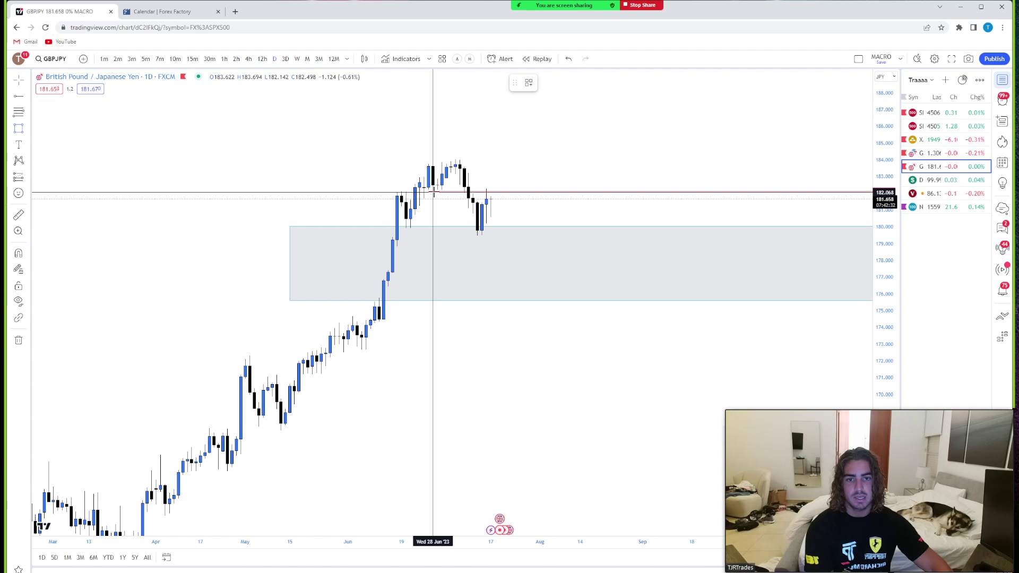
click(433, 191)
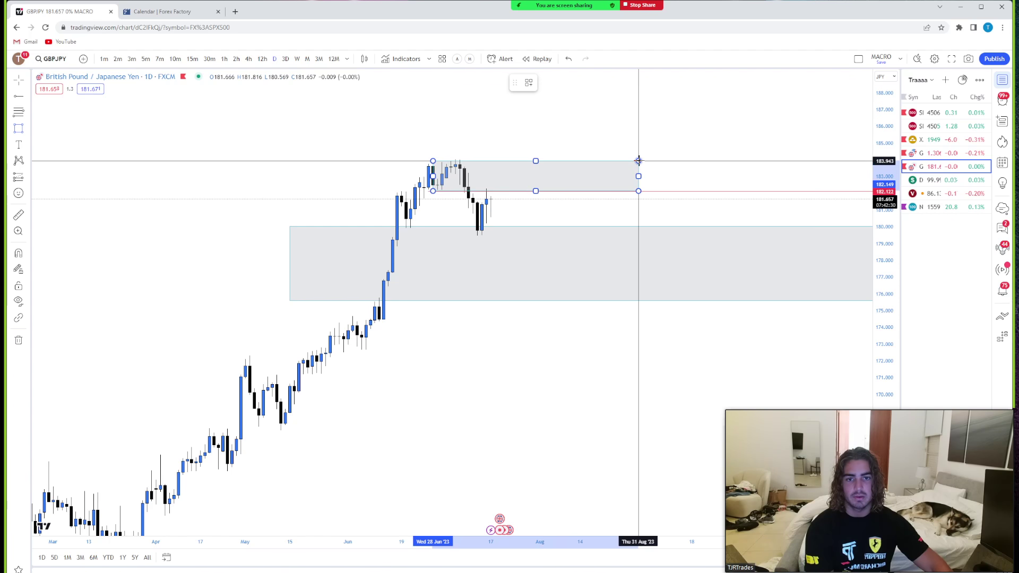
click(639, 160)
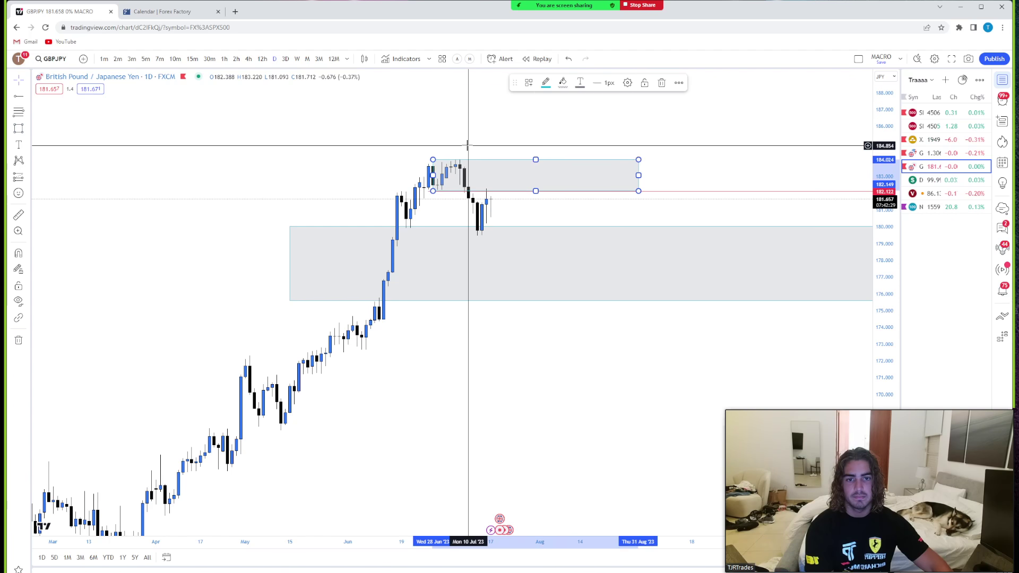
- Switch GBPJPY to 4-hour candles and stretch the price scale around price
click(248, 59)
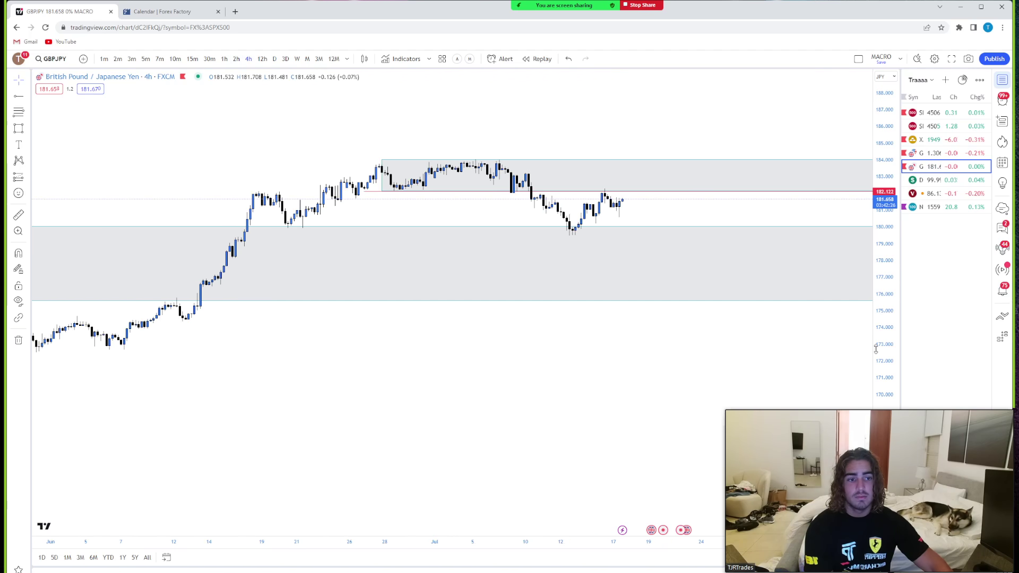
double_click(876, 349)
scroll(716, 247, up, 5)
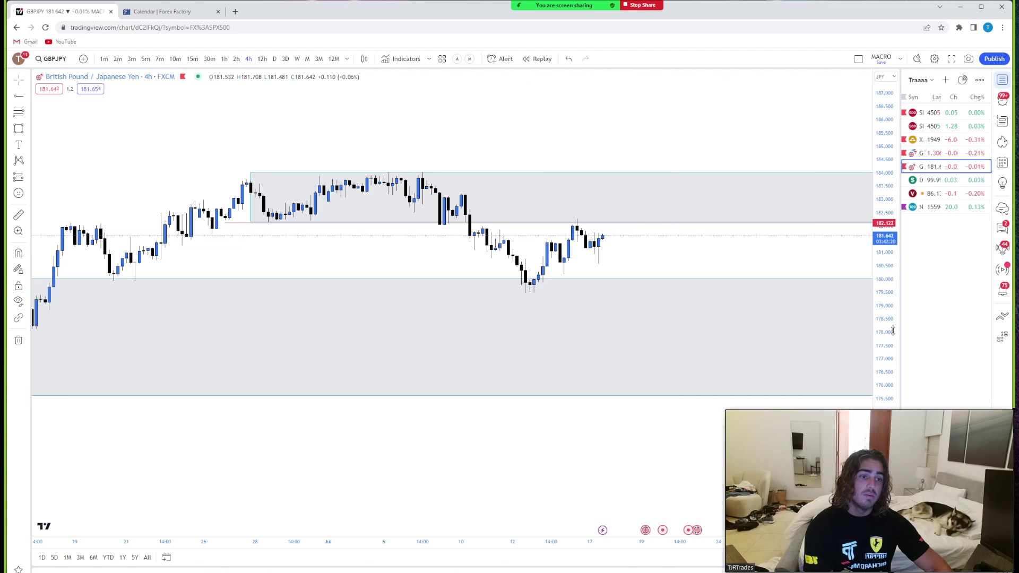
drag(894, 330, 736, 244)
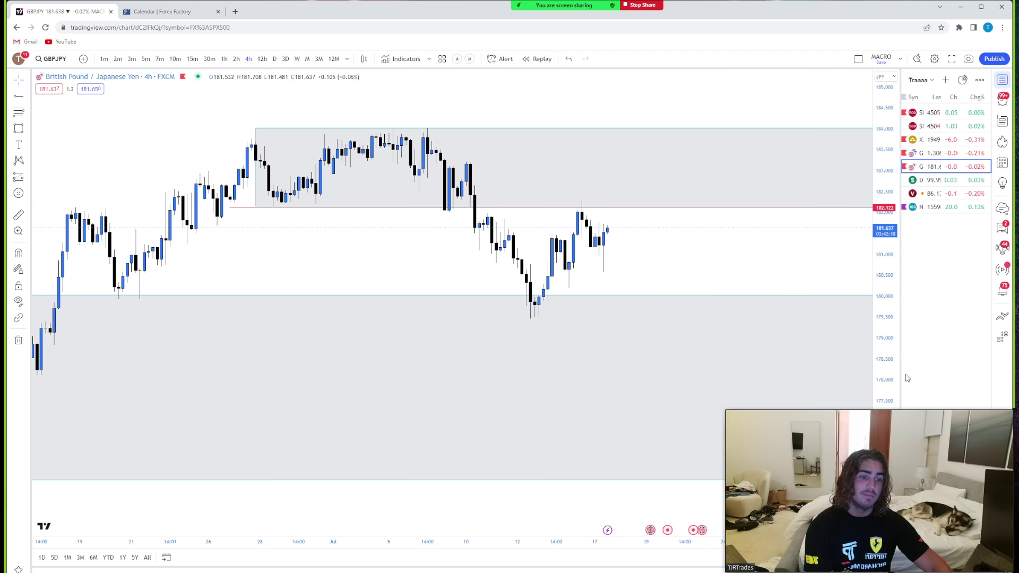
drag(891, 374, 860, 216)
scroll(639, 228, up, 3)
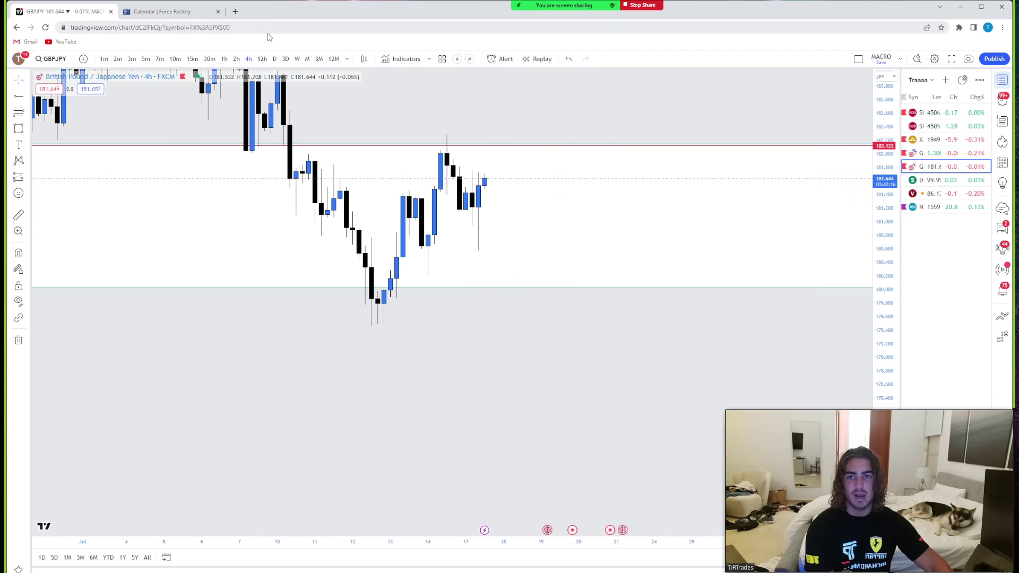
- On hourly candles, recolour the 181.760 line from red to dark
click(228, 59)
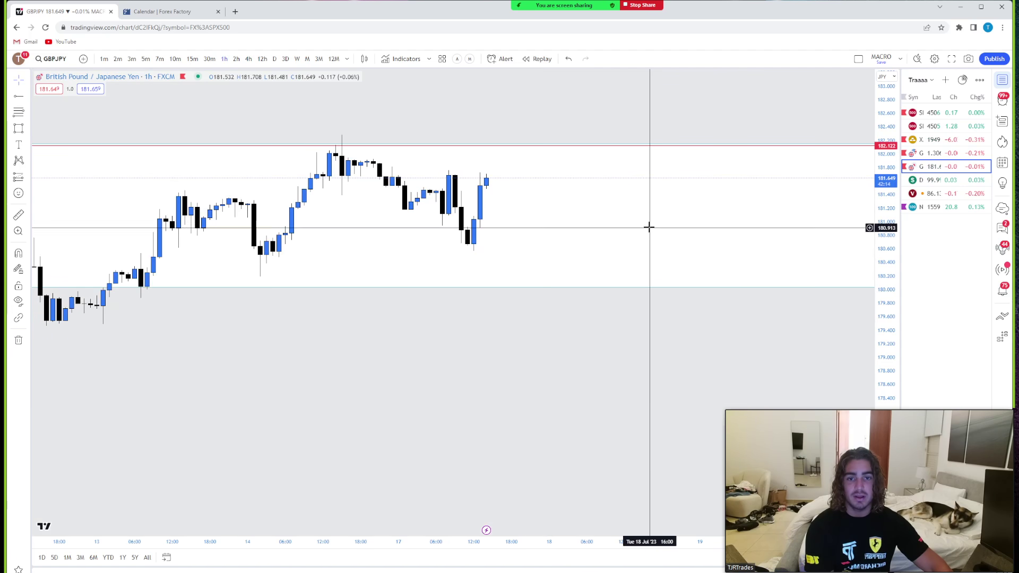
scroll(650, 226, down, 3)
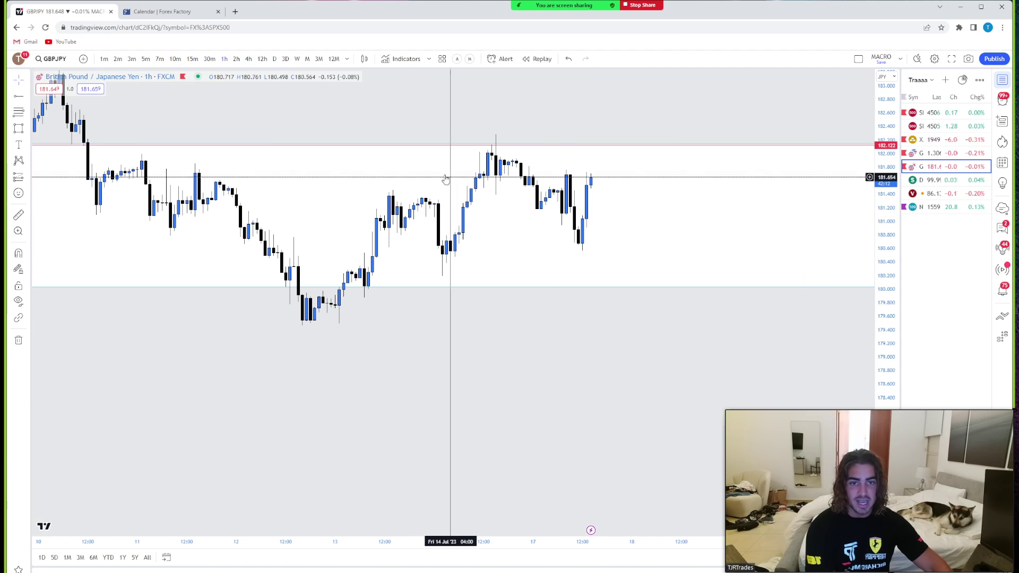
click(18, 96)
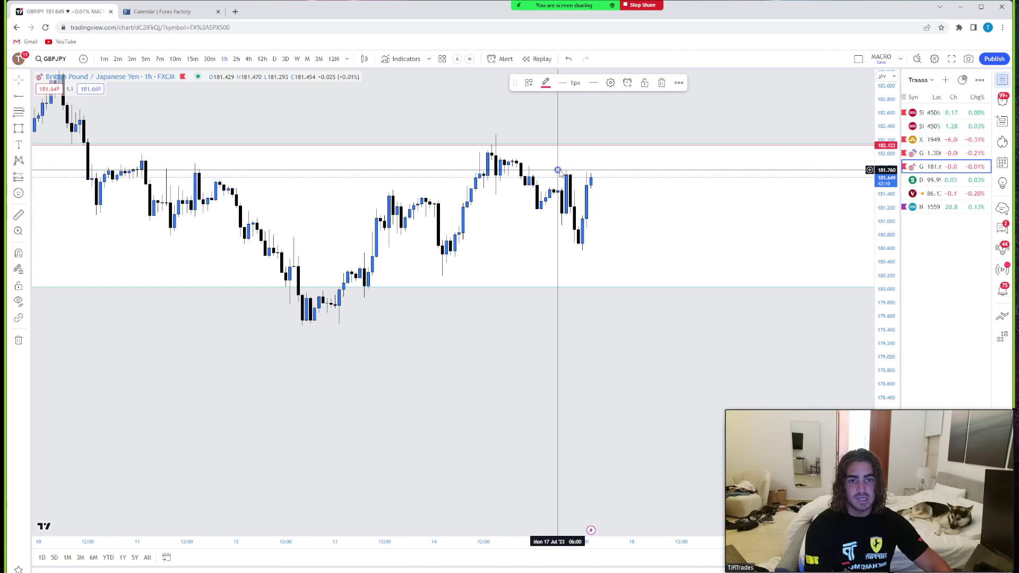
click(546, 83)
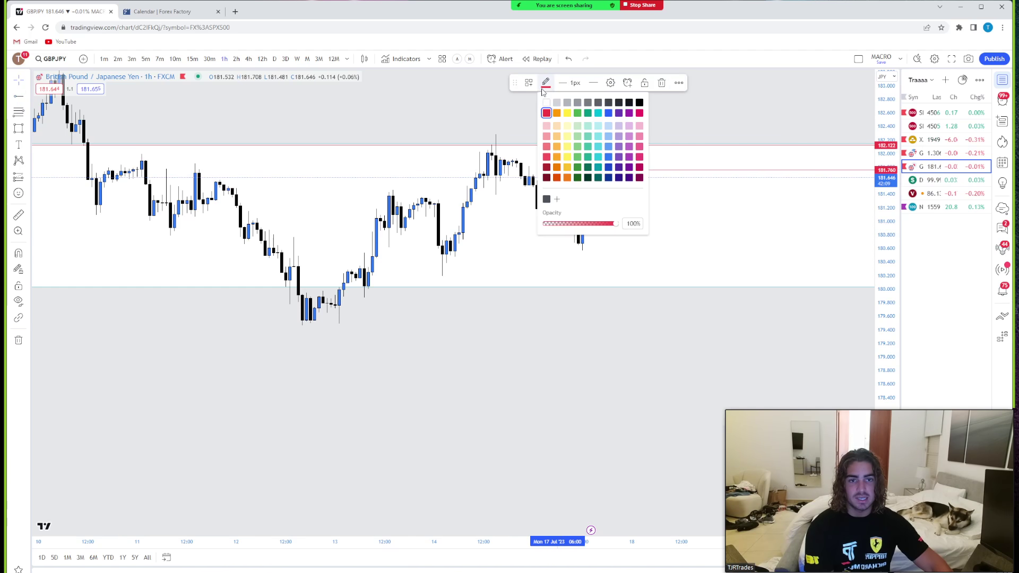
click(619, 102)
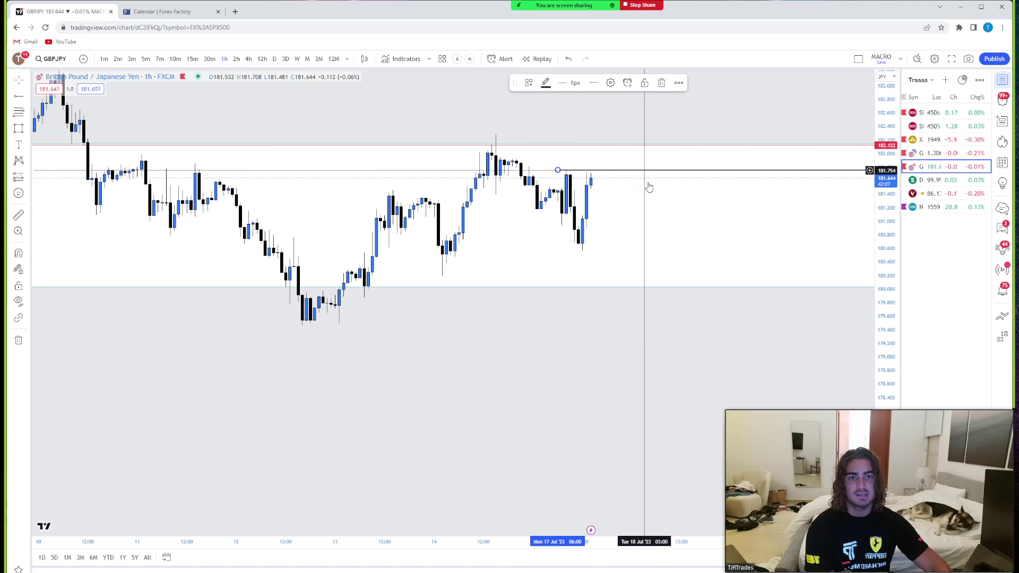
click(604, 171)
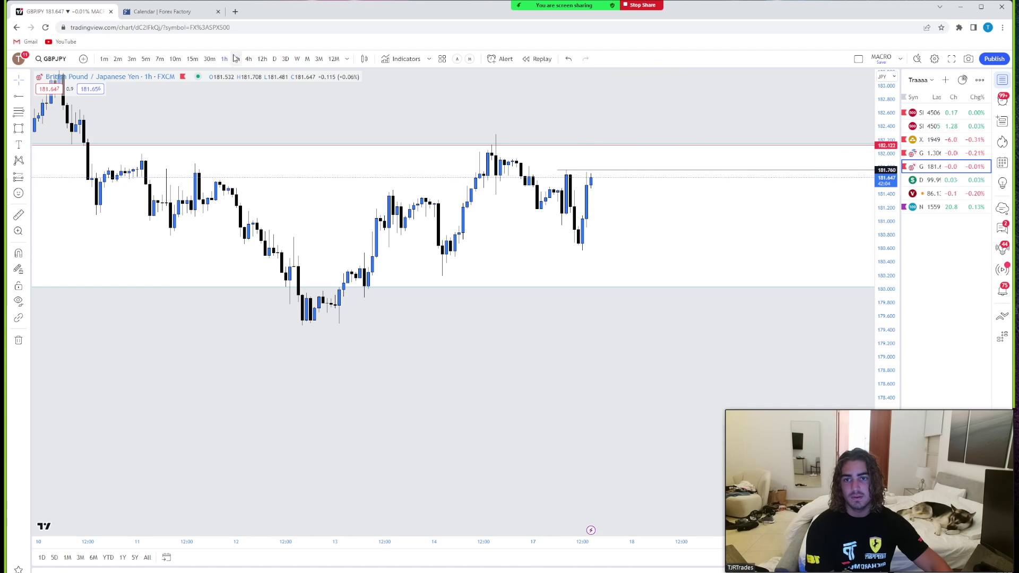
- Mark 17 July 13:00 and 08:00 with vertical lines, using 30-minute candles
click(27, 96)
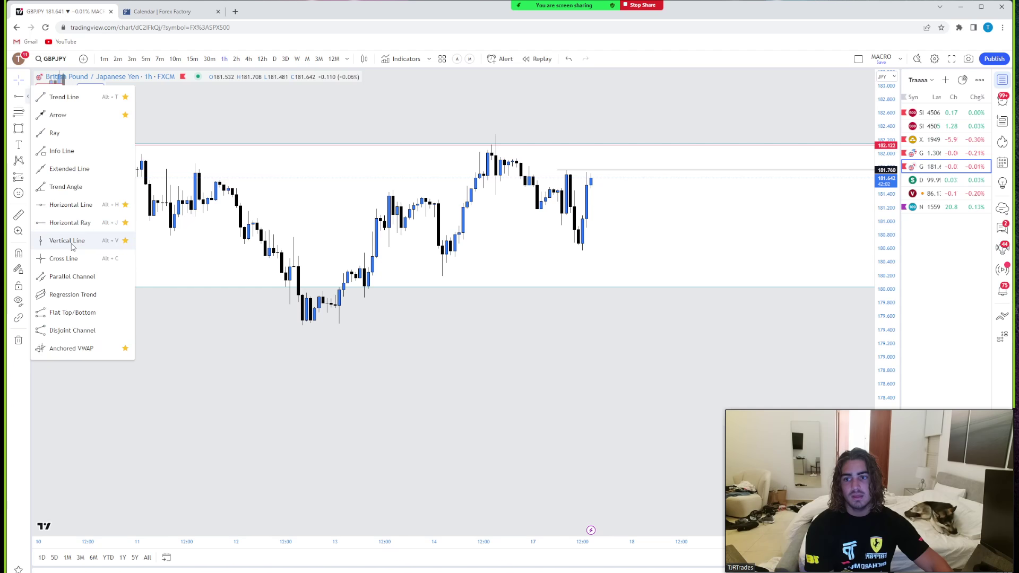
click(71, 246)
click(587, 169)
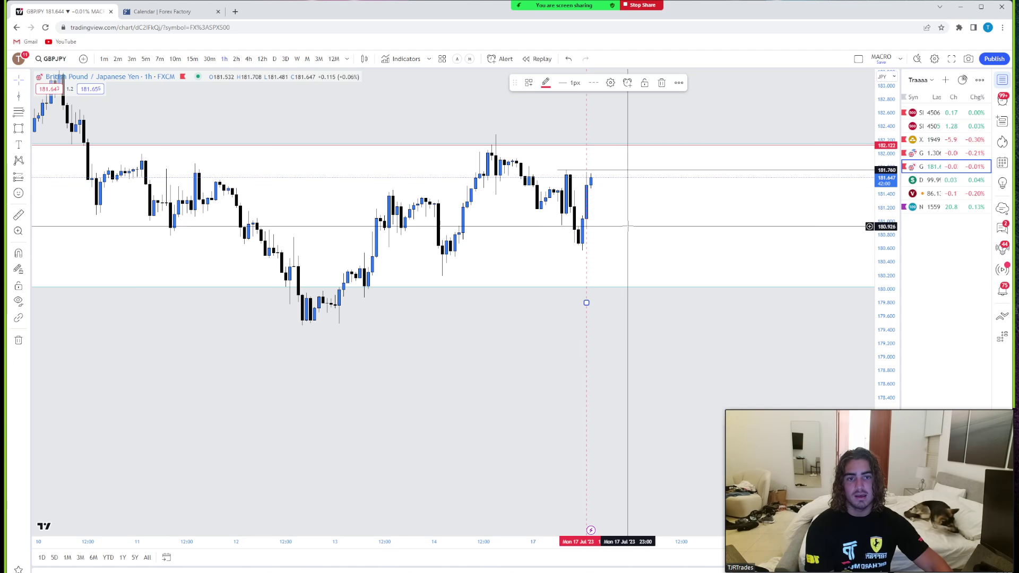
click(210, 58)
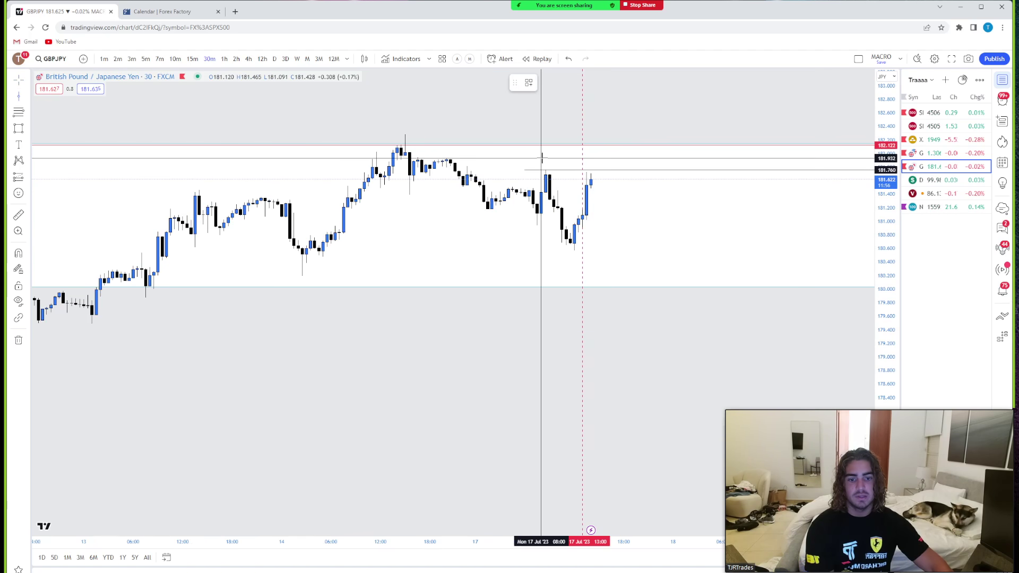
click(541, 158)
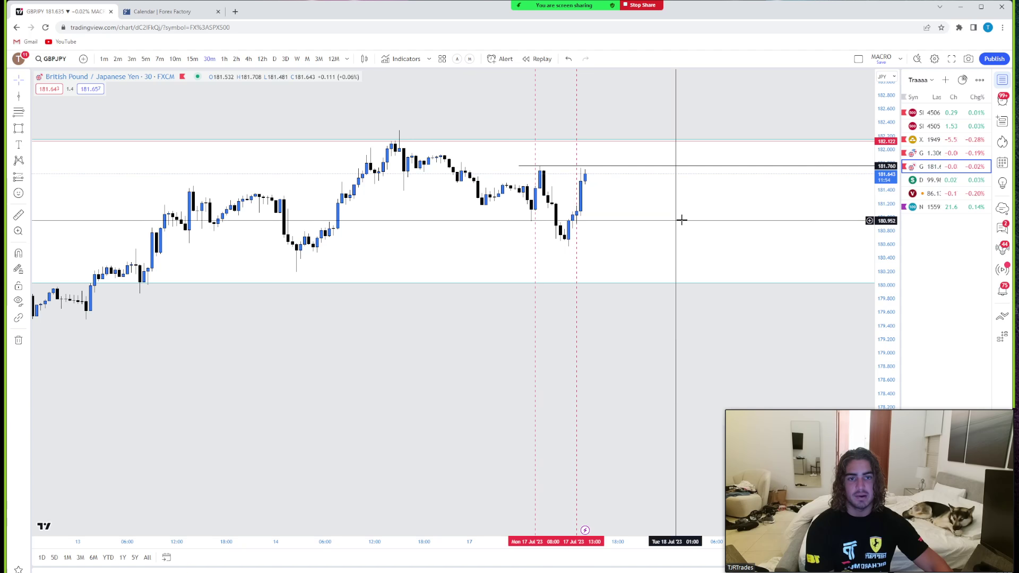
- Add a horizontal ray at 180.575 on the 17 July low, then return to daily candles
scroll(767, 291, up, 2)
drag(767, 291, 510, 205)
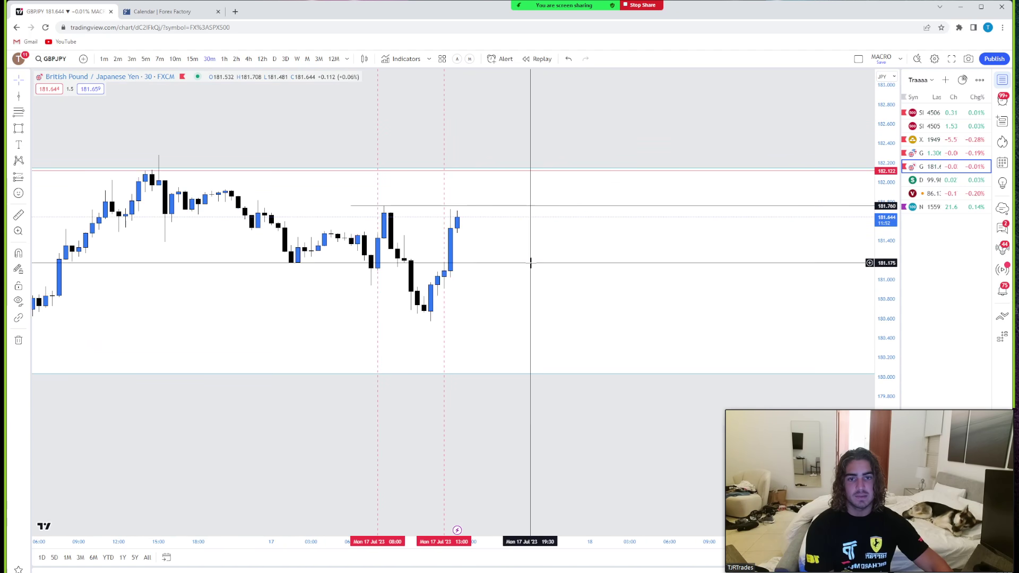
scroll(747, 294, down, 3)
drag(747, 293, 647, 242)
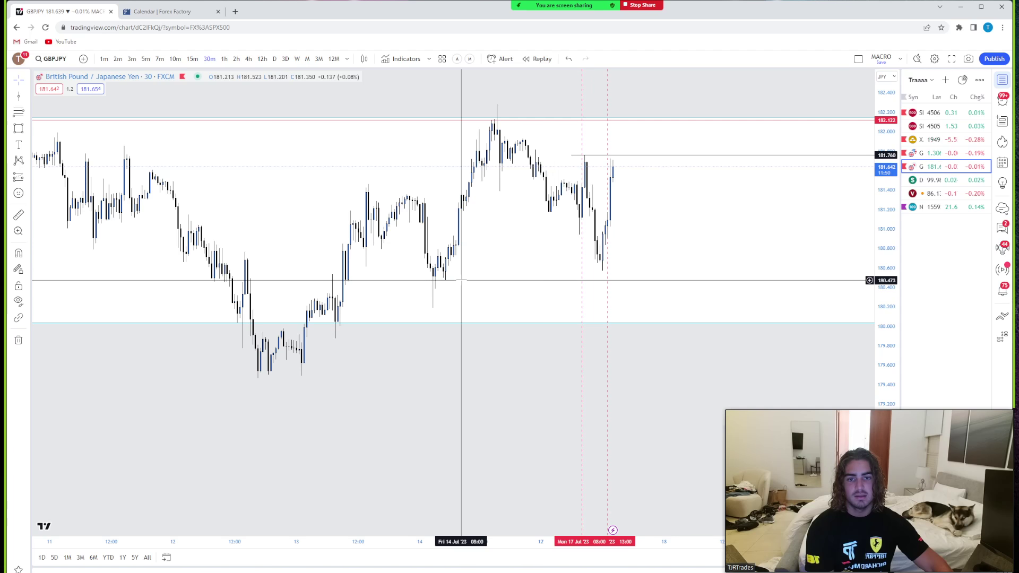
click(29, 98)
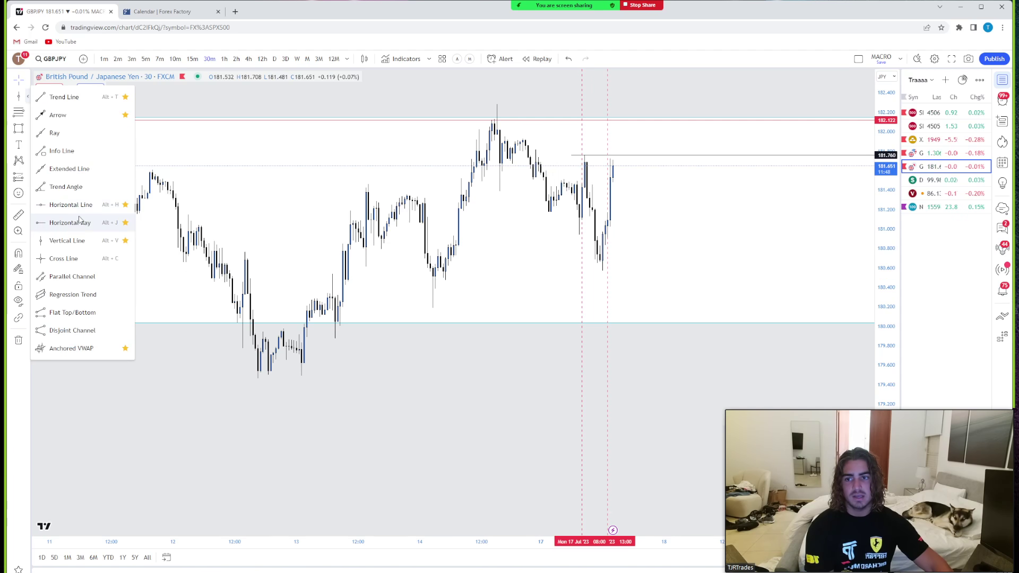
click(81, 221)
click(583, 270)
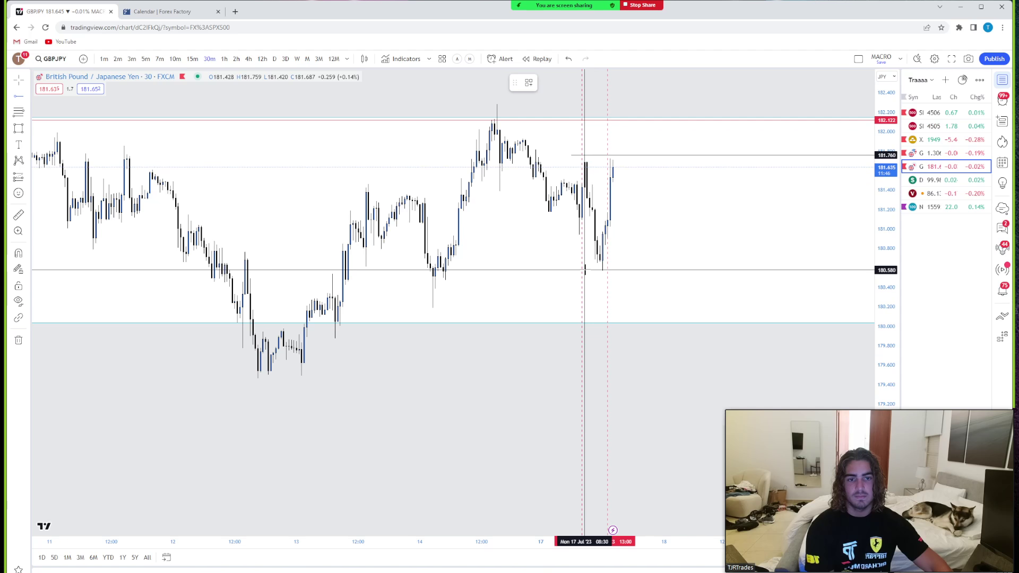
key(Escape)
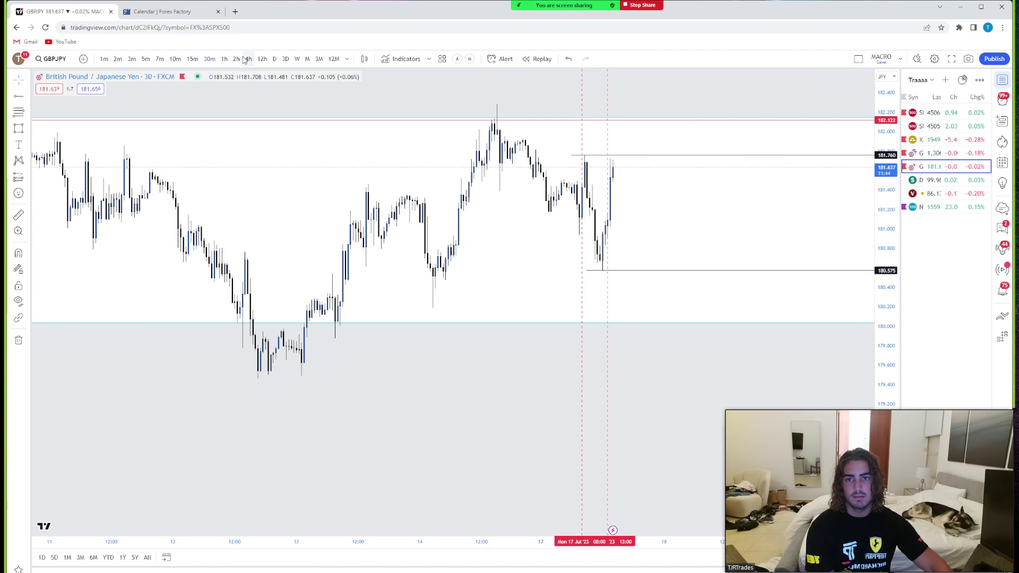
click(273, 59)
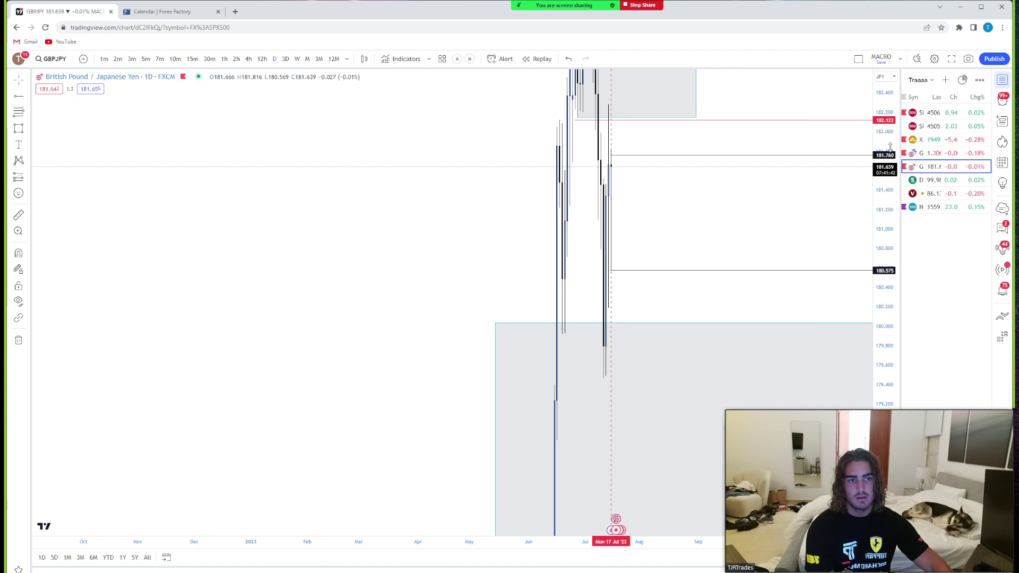
- Centre the marked zones on the daily GBPJPY chart, then check 4-hour and hourly candles
drag(890, 146, 887, 223)
drag(524, 314, 475, 147)
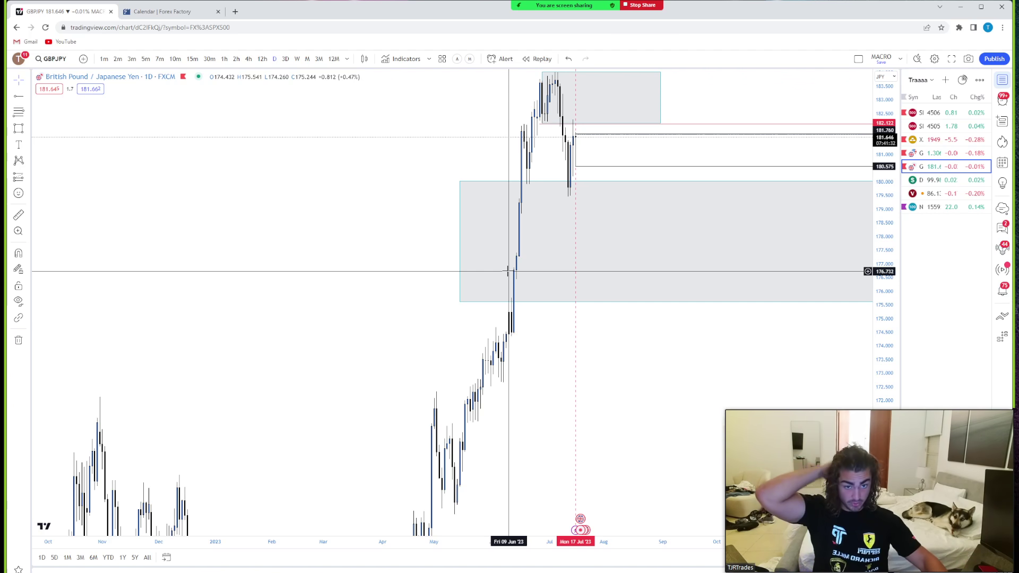
drag(569, 182, 508, 247)
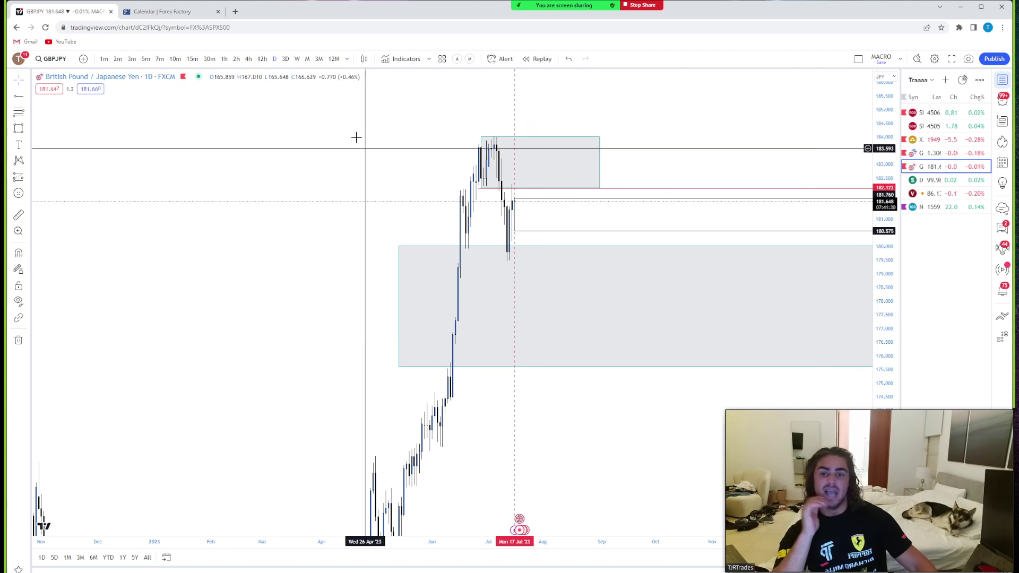
click(249, 60)
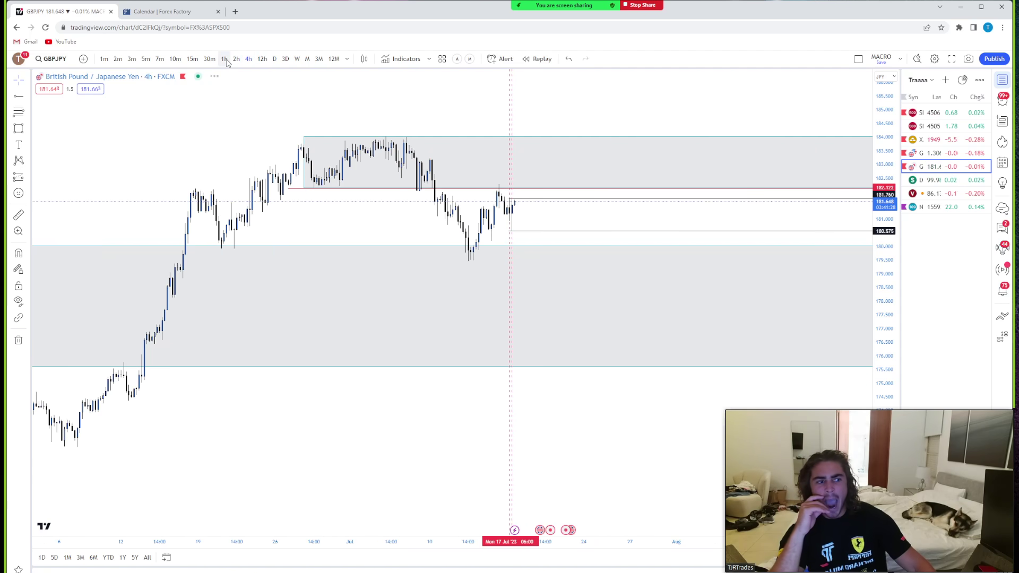
click(224, 60)
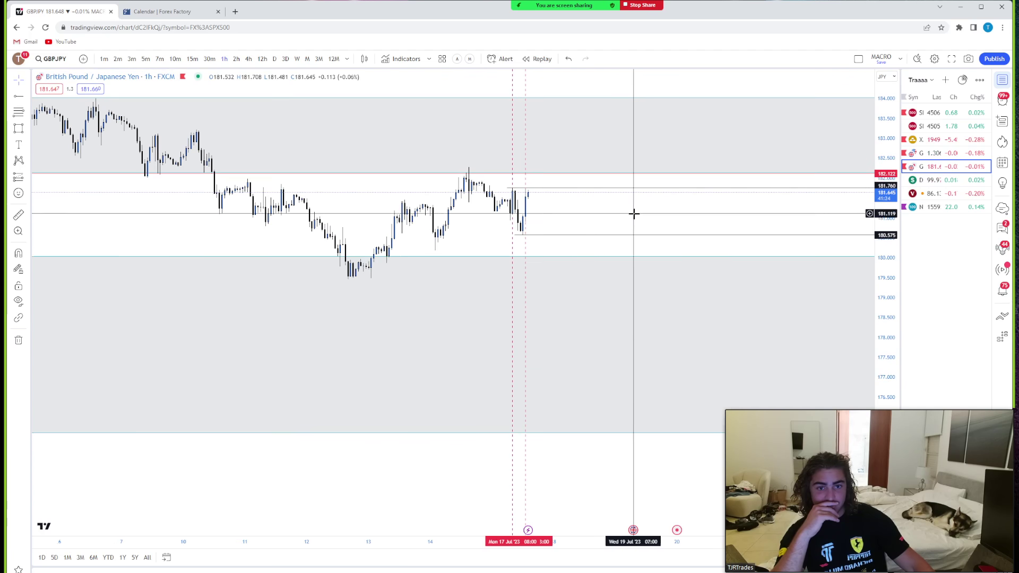
scroll(701, 266, up, 3)
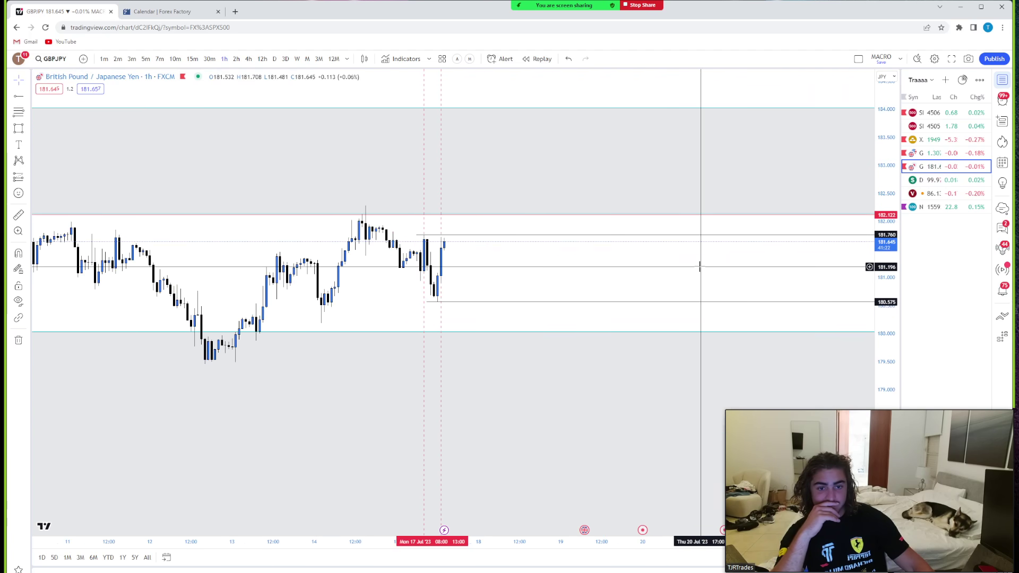
scroll(701, 266, left, 3)
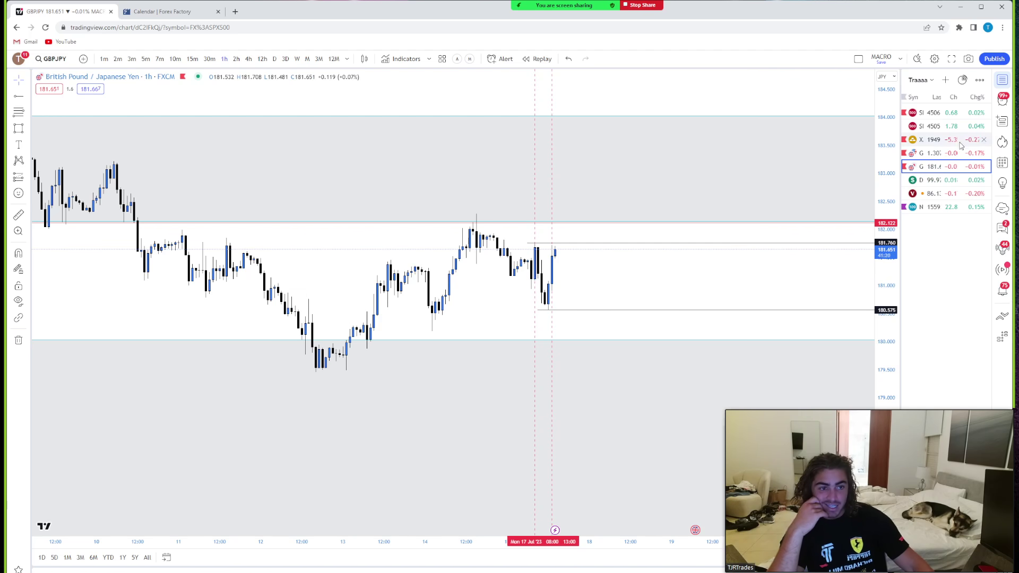
- Cycle GBPJPY through 30-minute, weekly, daily and 4-hour views, widening the range, ending hourly
click(210, 59)
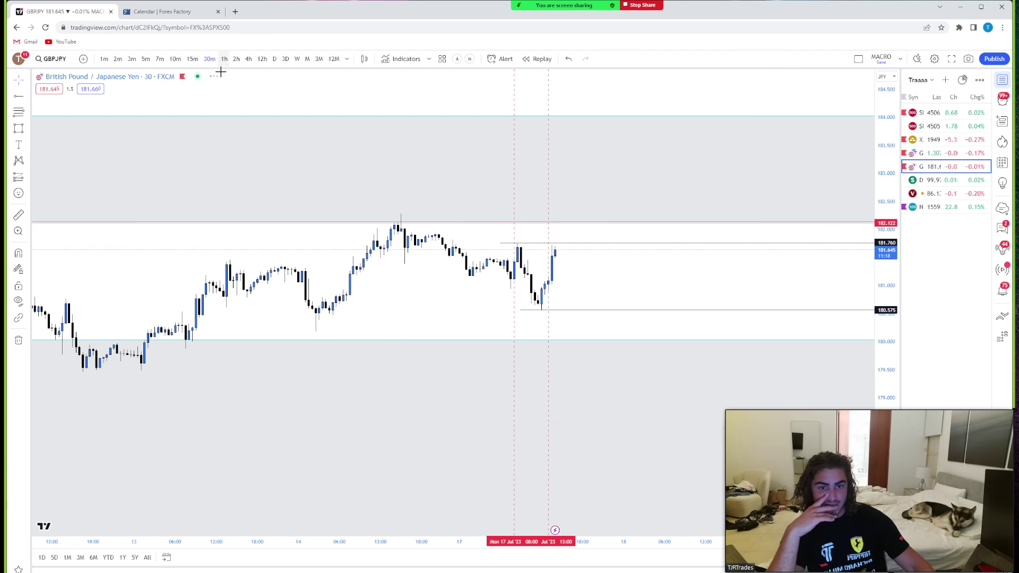
click(296, 59)
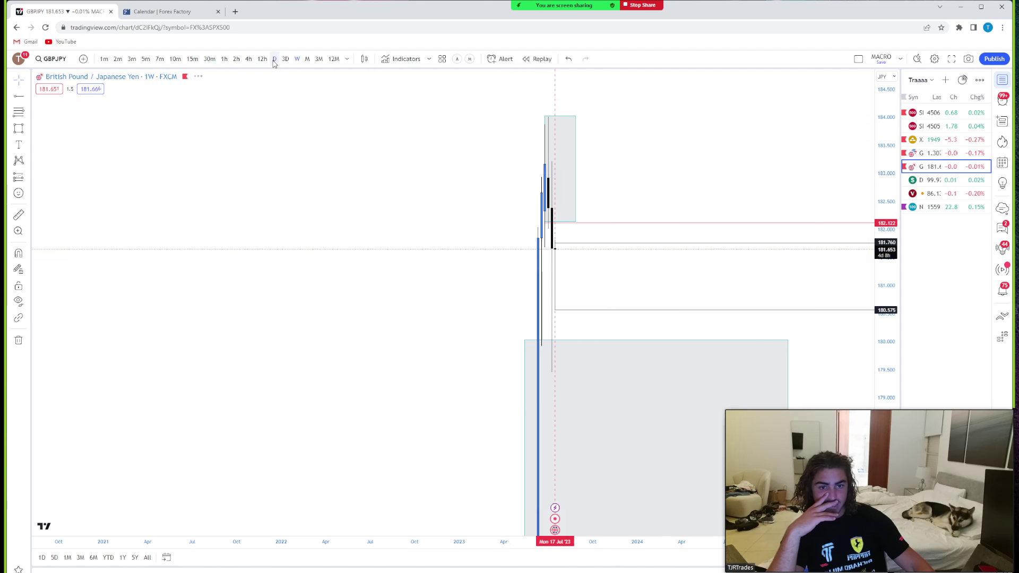
click(275, 59)
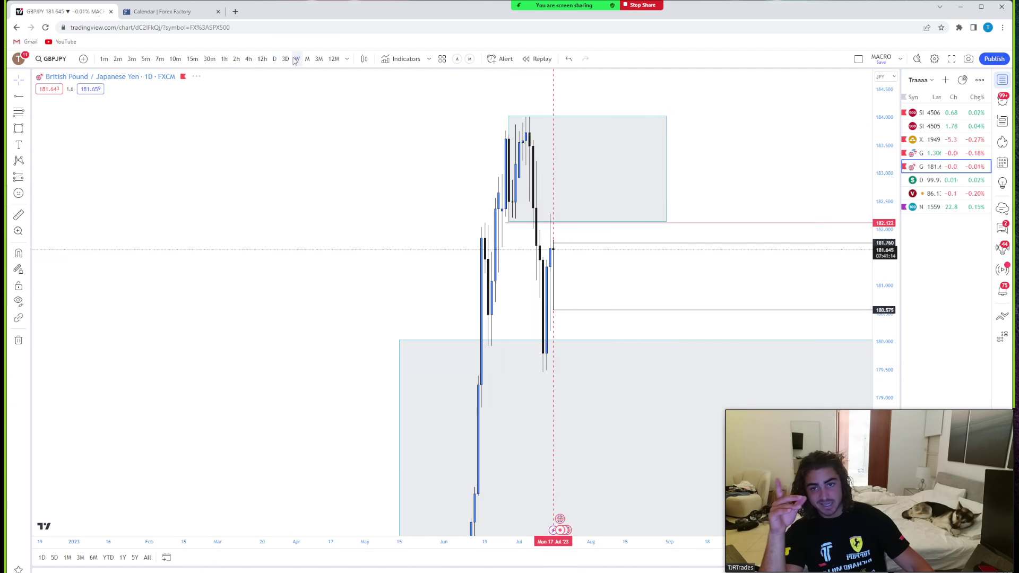
click(296, 59)
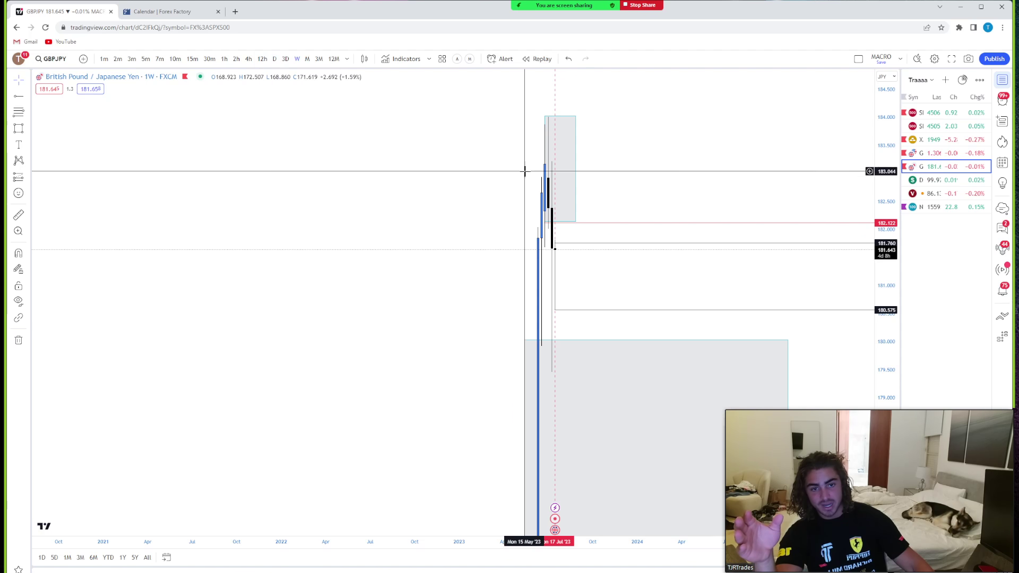
drag(879, 150, 881, 180)
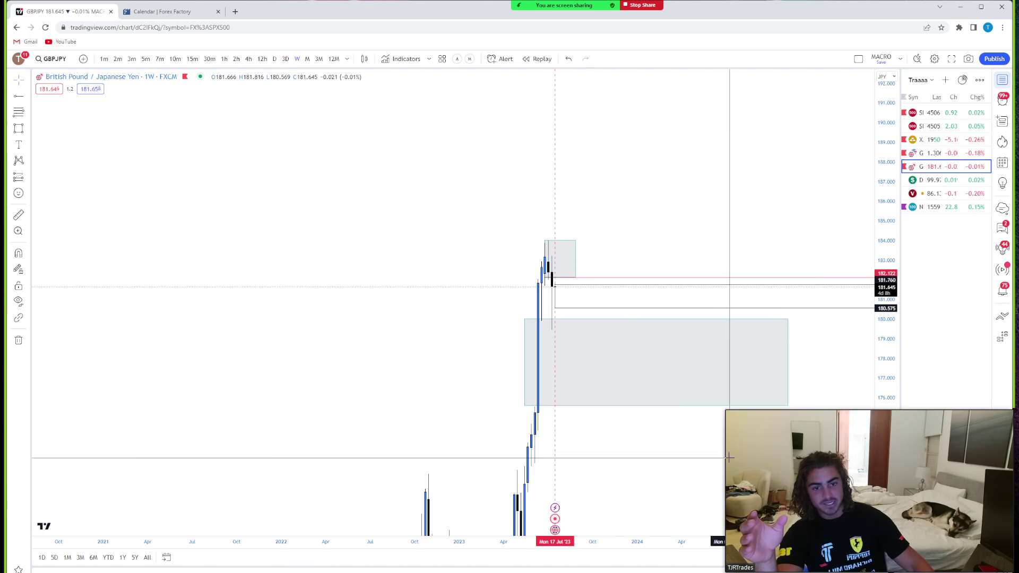
drag(504, 374, 548, 297)
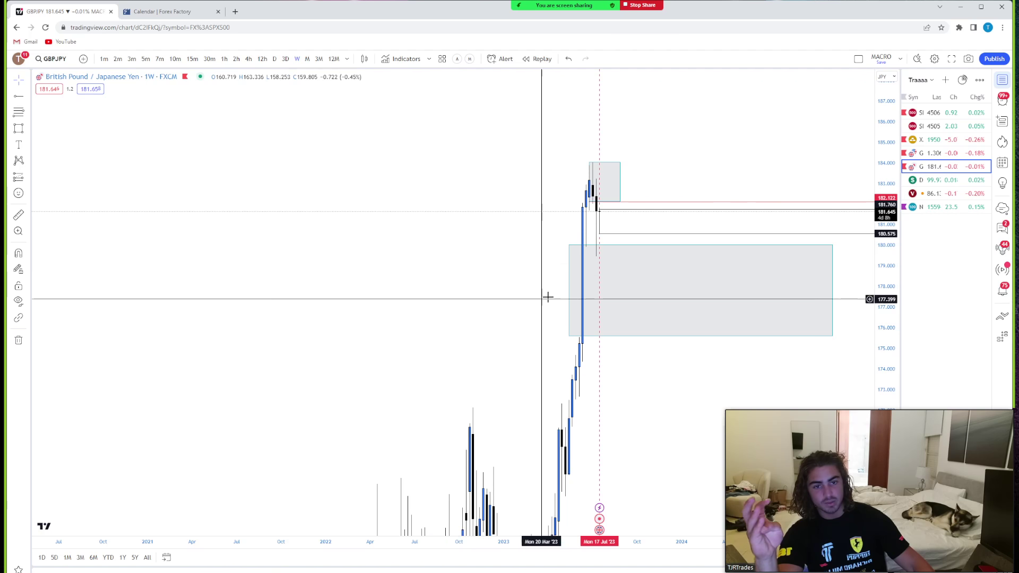
click(275, 59)
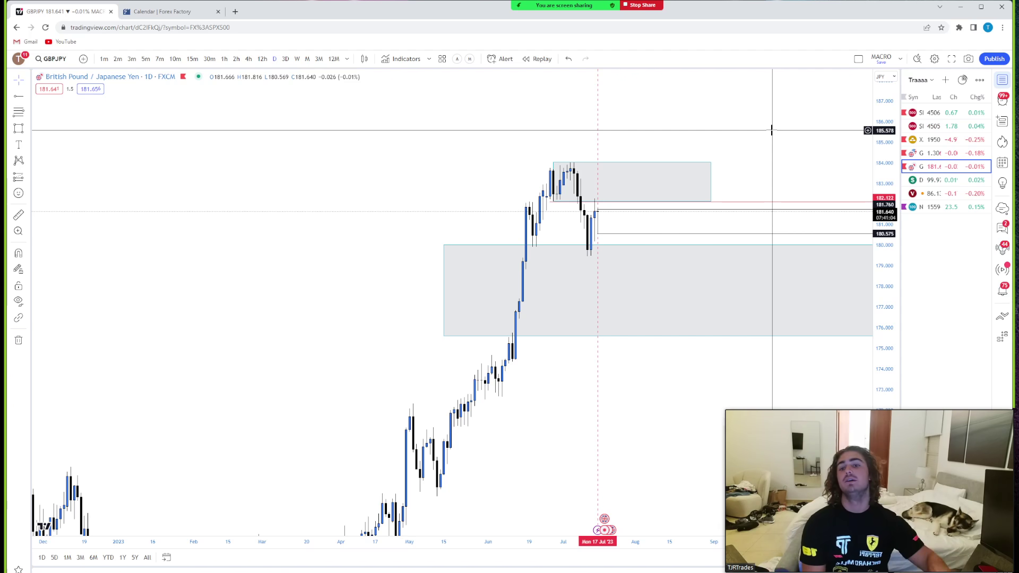
click(249, 59)
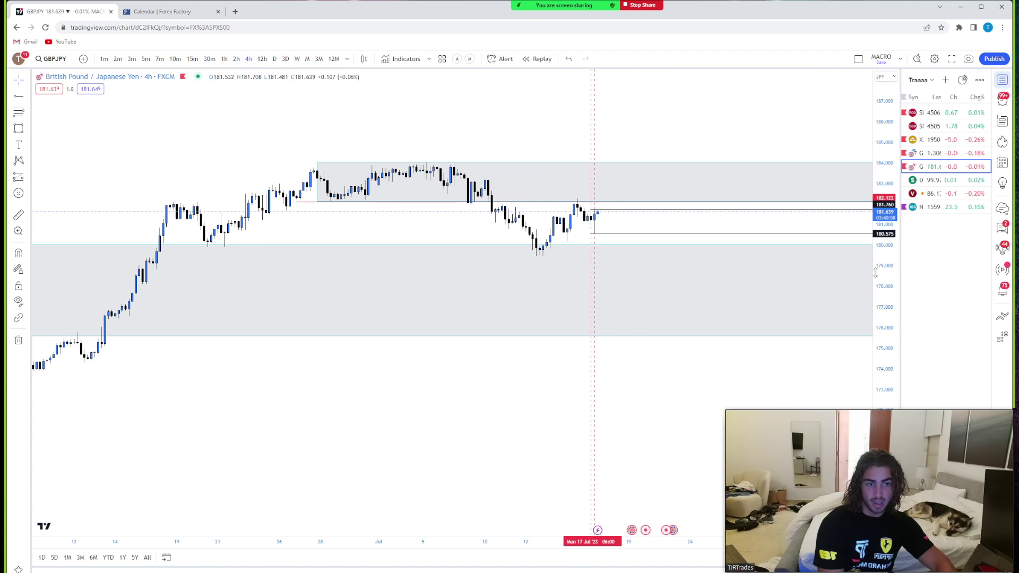
drag(884, 229, 884, 182)
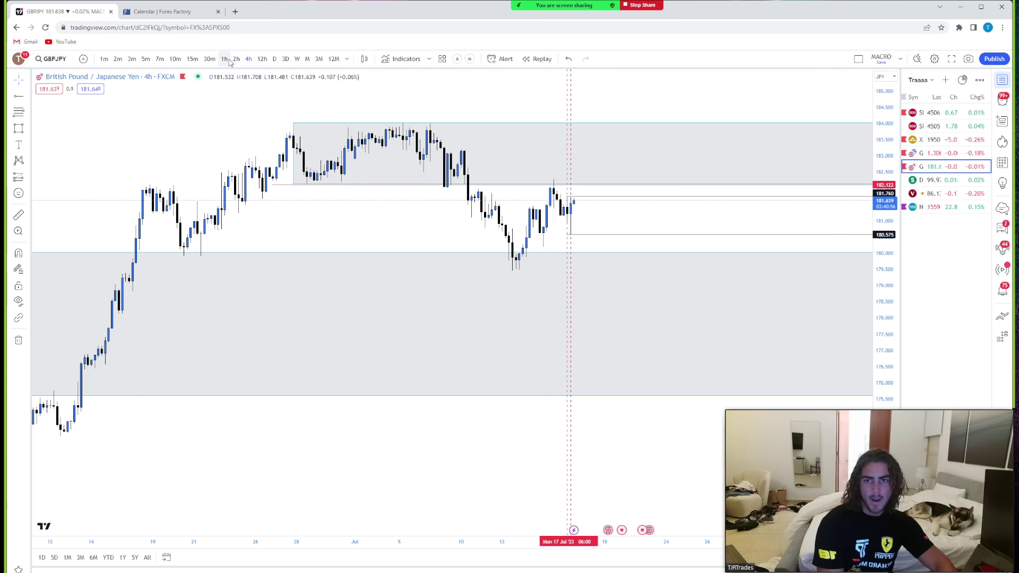
click(225, 59)
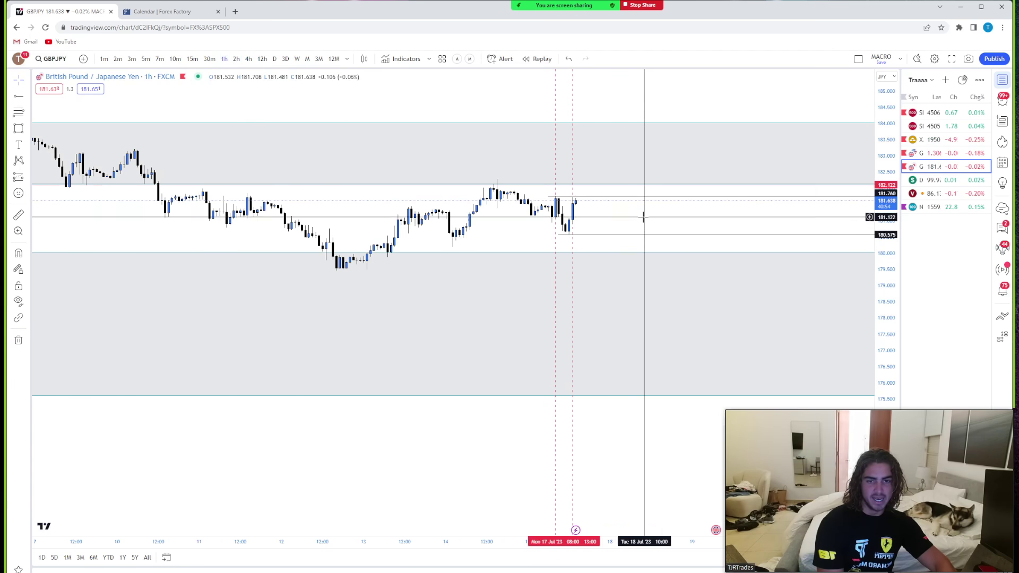
- Draw a red horizontal line at 180.942 on GBPJPY
click(21, 97)
click(539, 223)
click(546, 82)
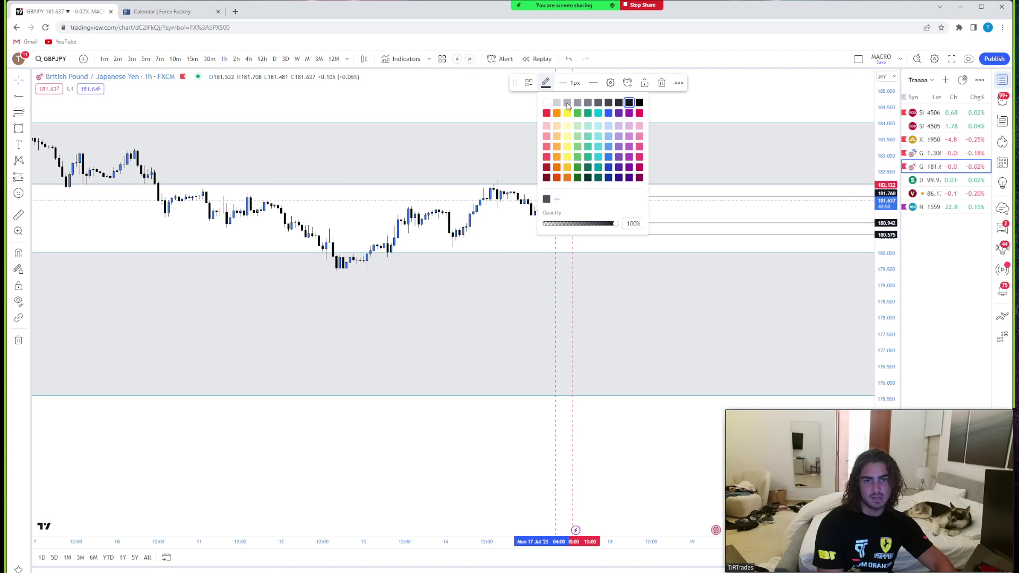
click(546, 113)
click(563, 195)
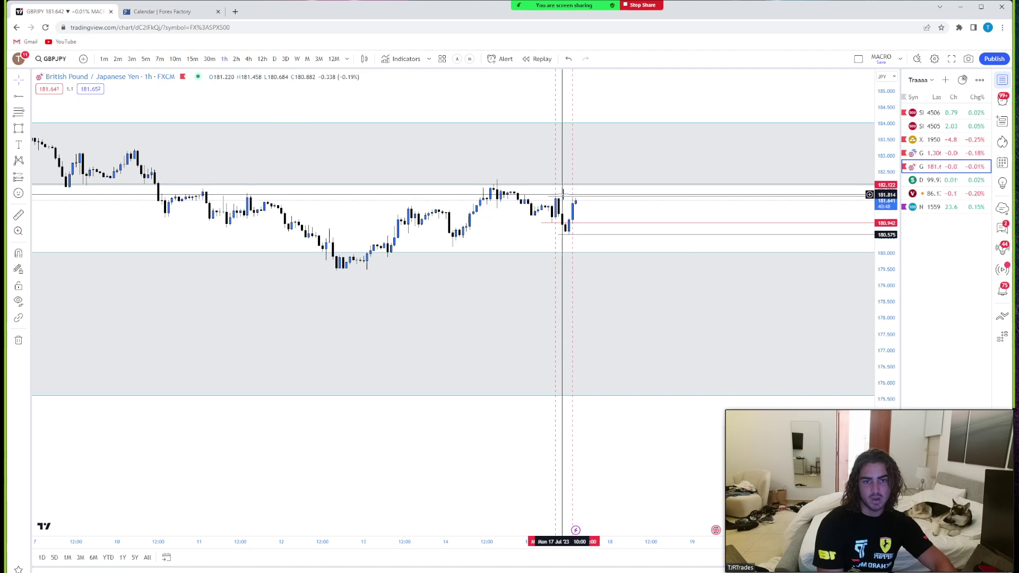
- Check the 180.942 line on 15-minute candles, then open the S&P 500 chart
click(192, 59)
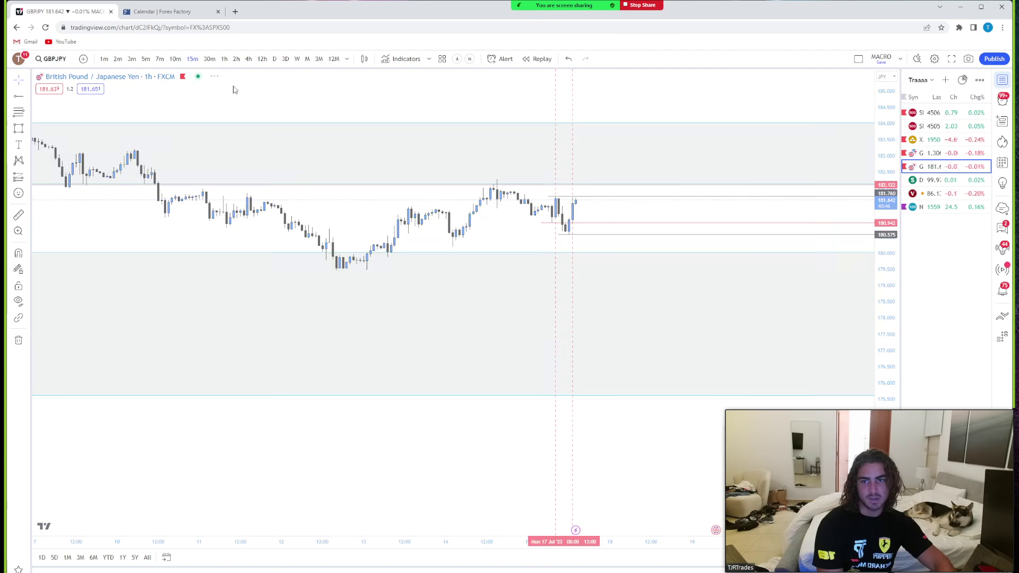
drag(881, 367, 883, 298)
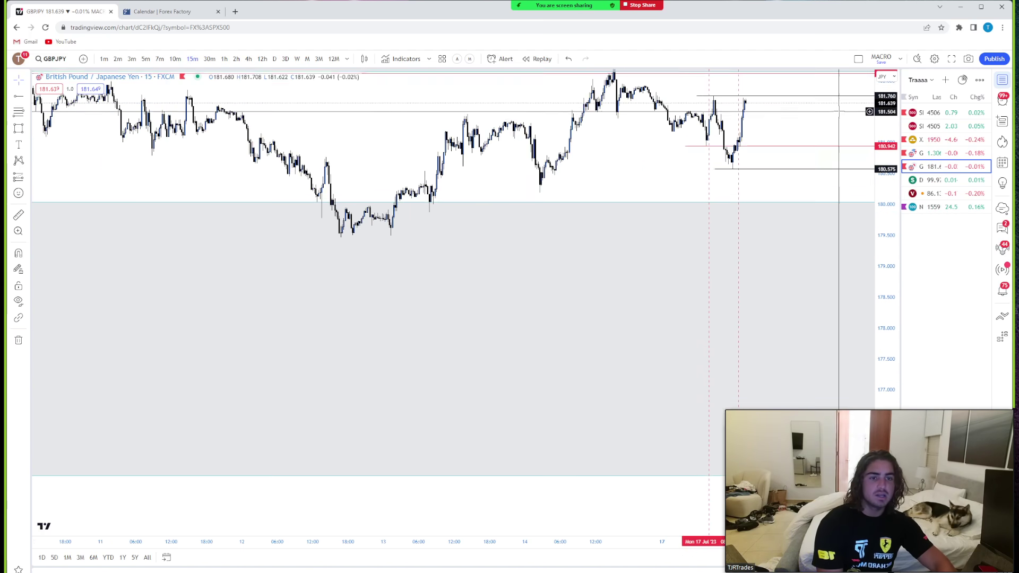
scroll(735, 233, up, 5)
drag(637, 235, 662, 260)
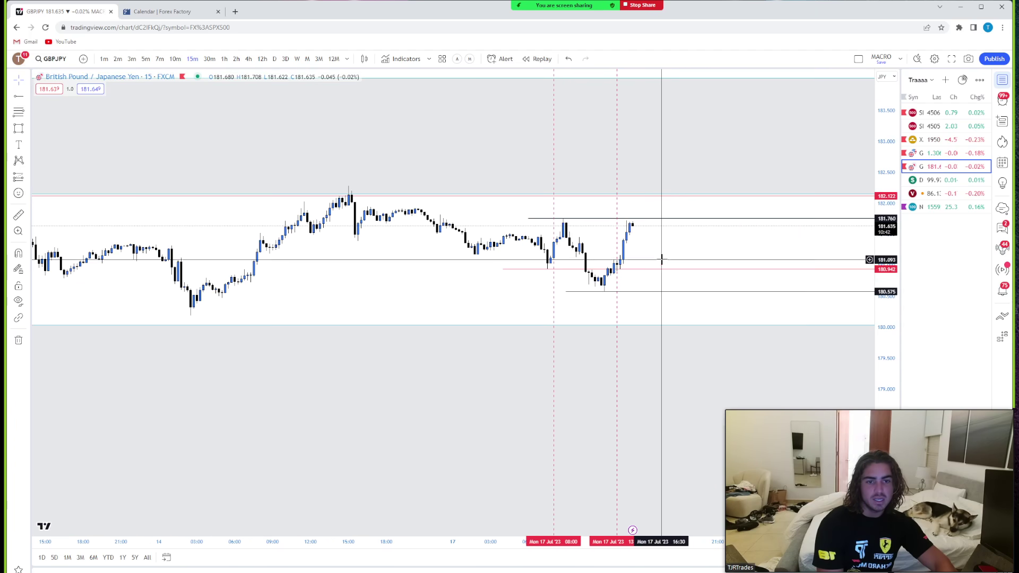
click(665, 270)
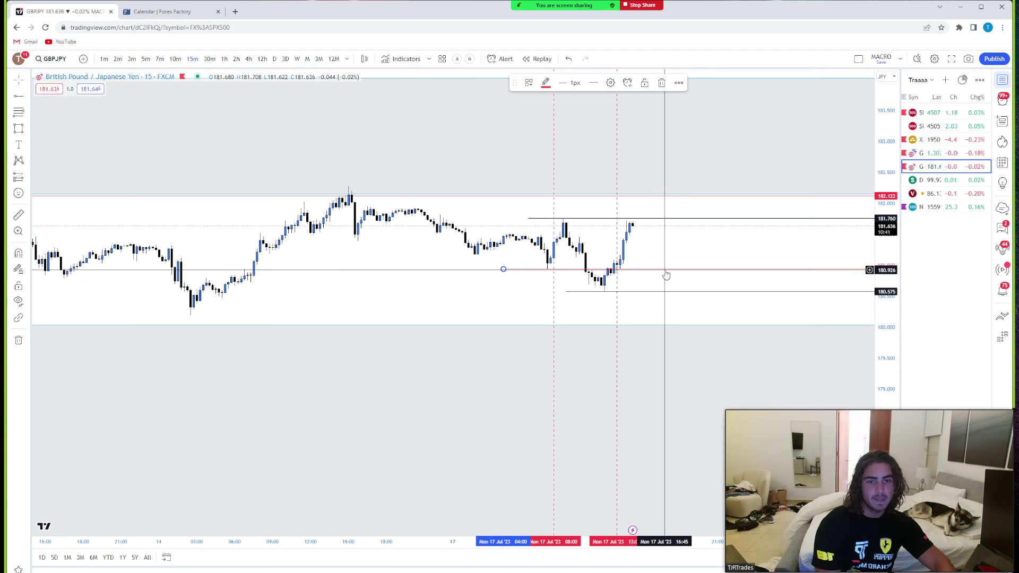
click(705, 264)
scroll(659, 273, down, 5)
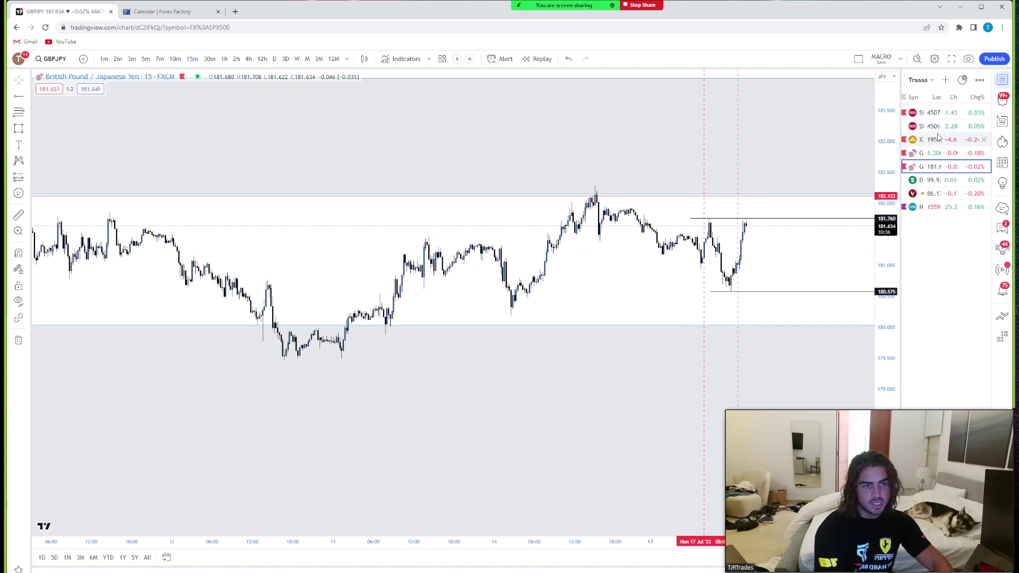
click(929, 112)
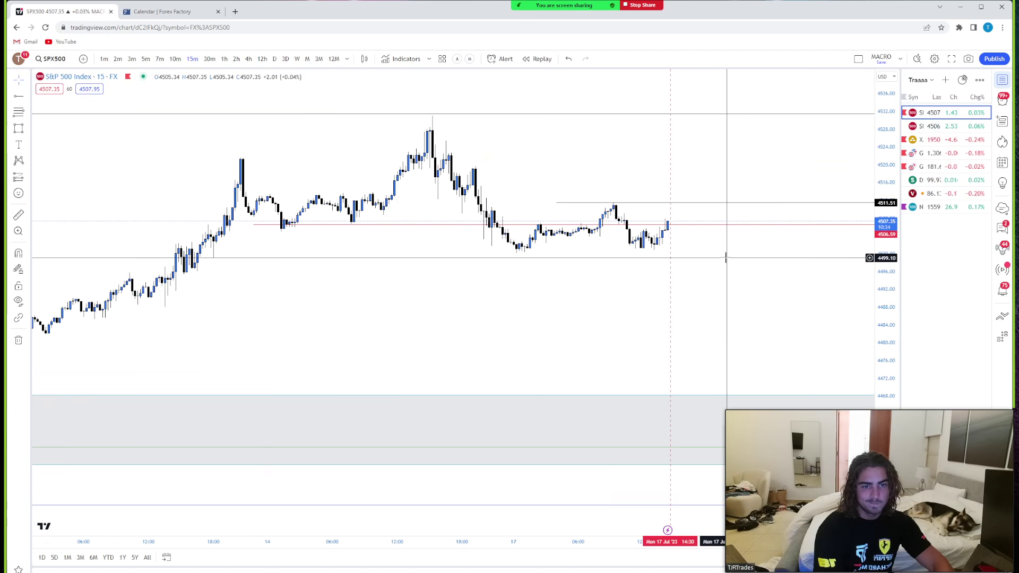
- Review the S&P 500 on 4-hour, hourly and 30-minute candles, then return to 15-minute
scroll(740, 258, down, 3)
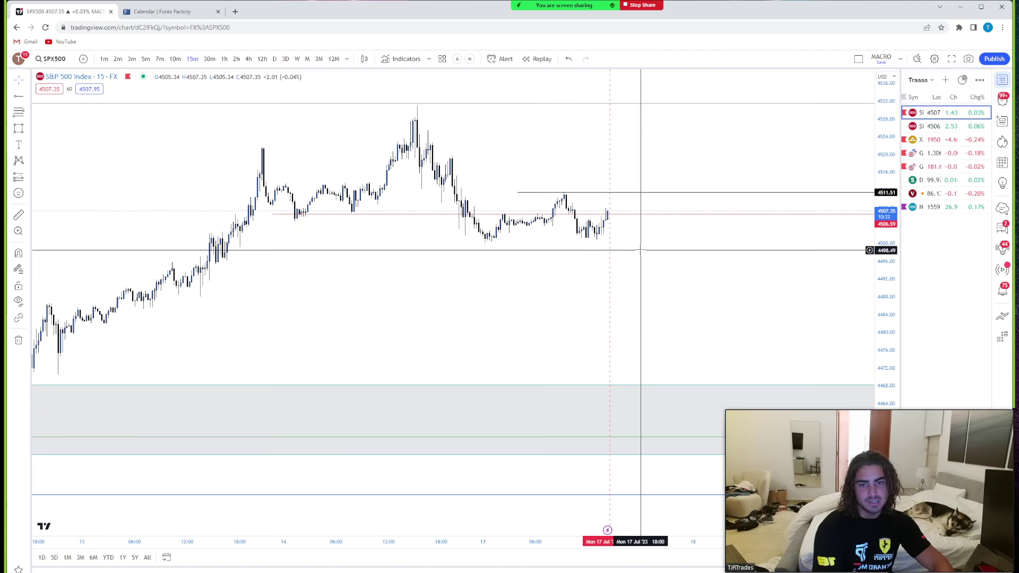
scroll(675, 275, down, 1)
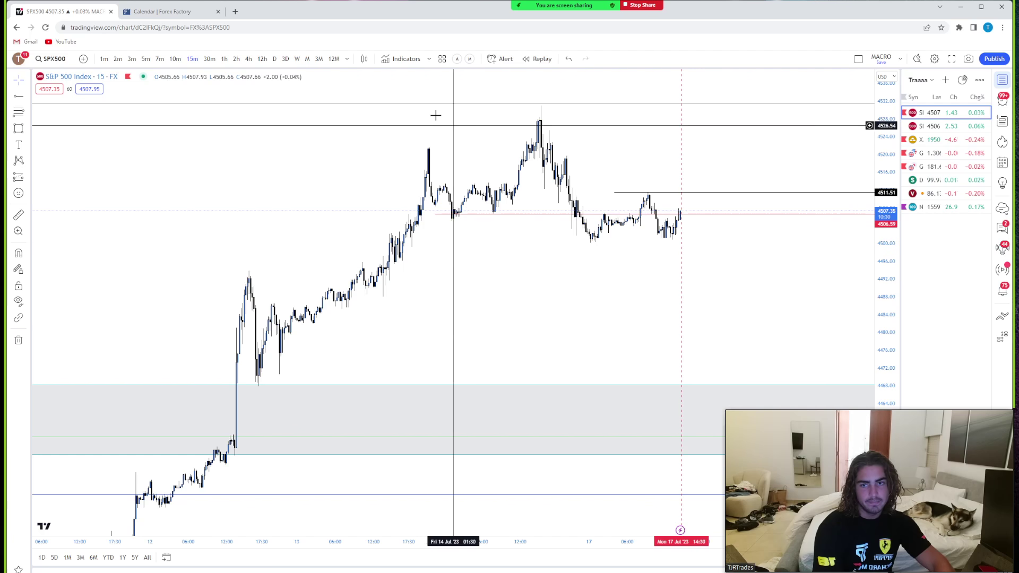
click(249, 58)
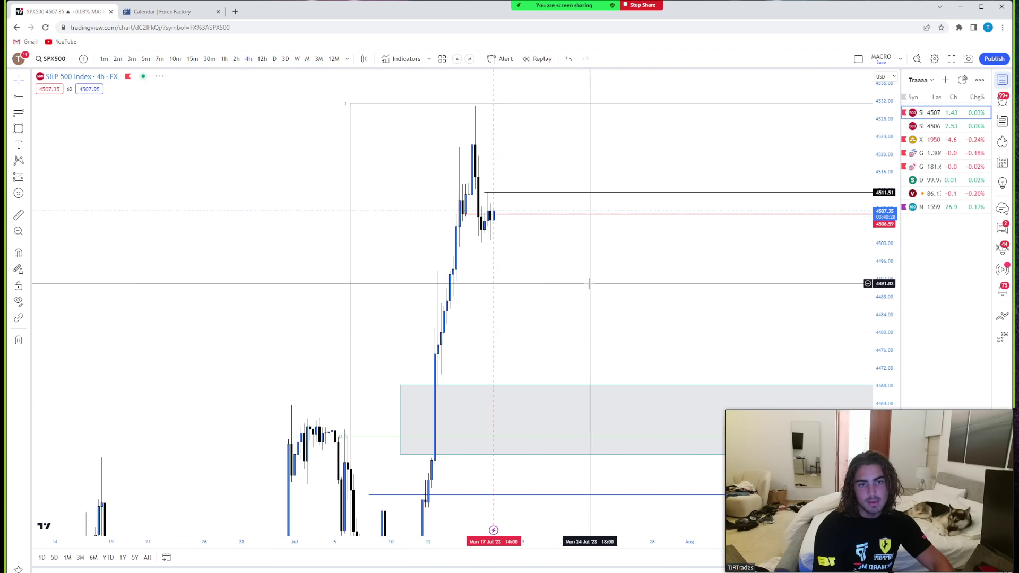
drag(574, 299, 629, 274)
click(222, 59)
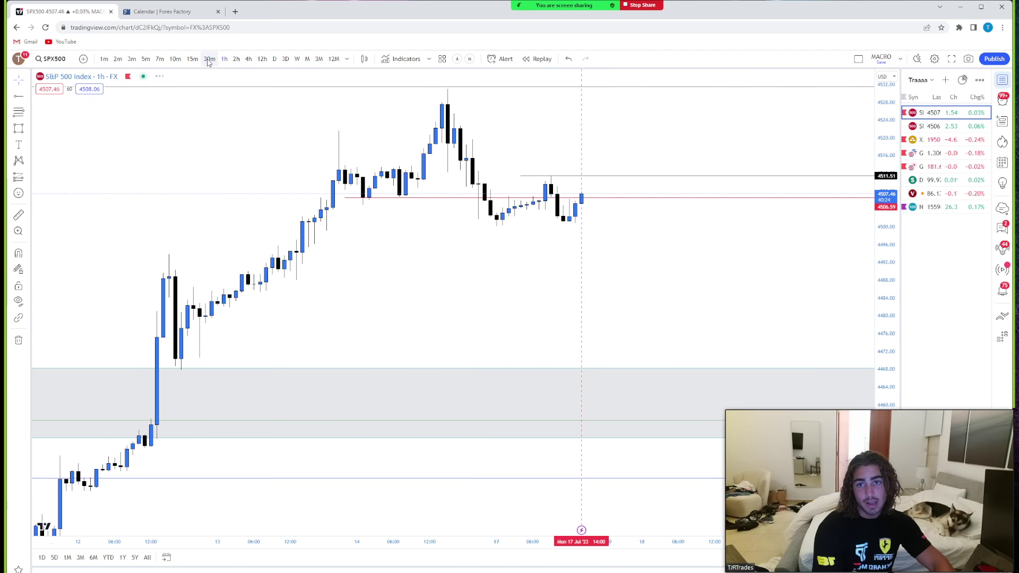
click(208, 60)
drag(682, 271, 745, 255)
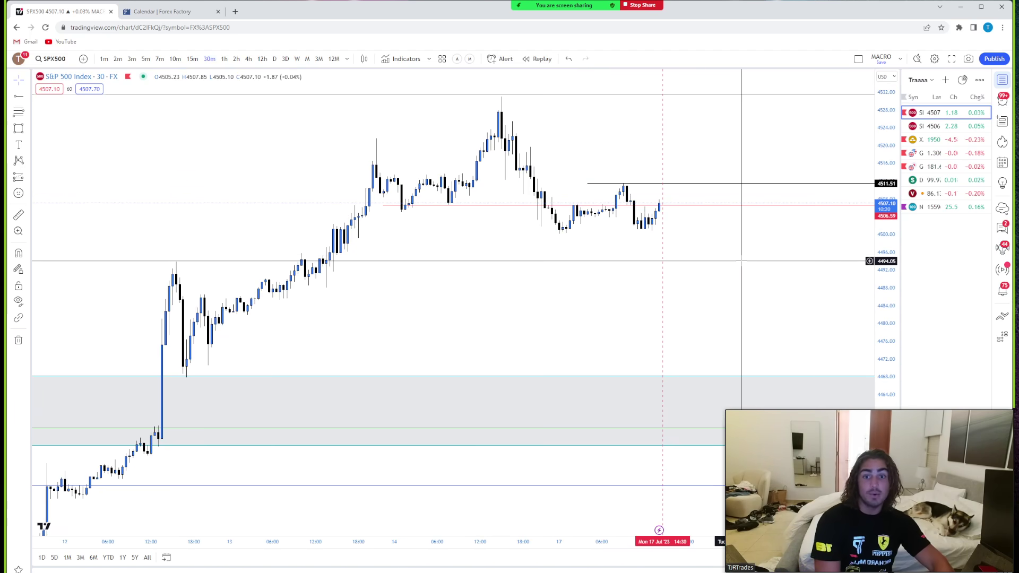
drag(743, 288, 637, 278)
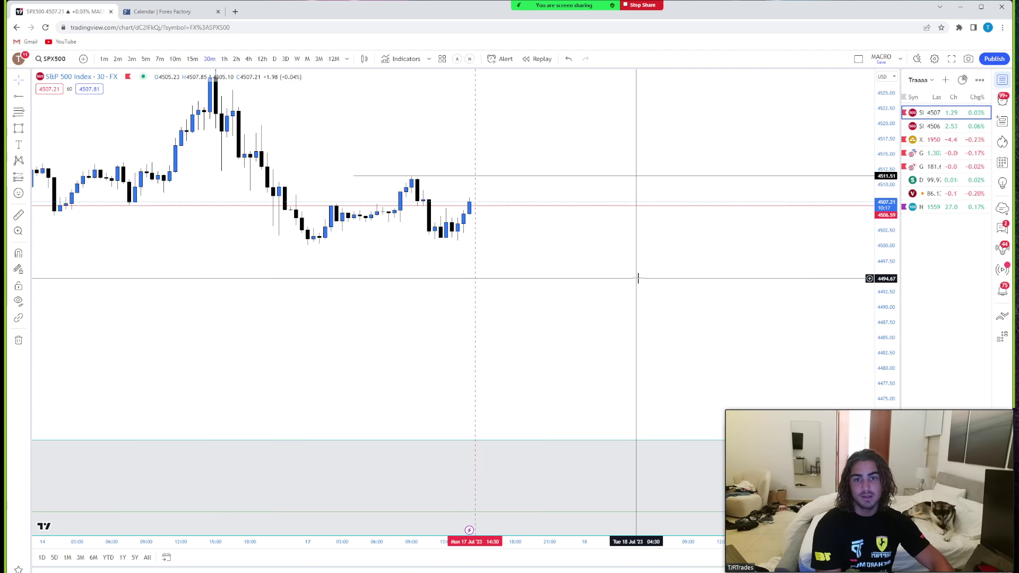
click(192, 59)
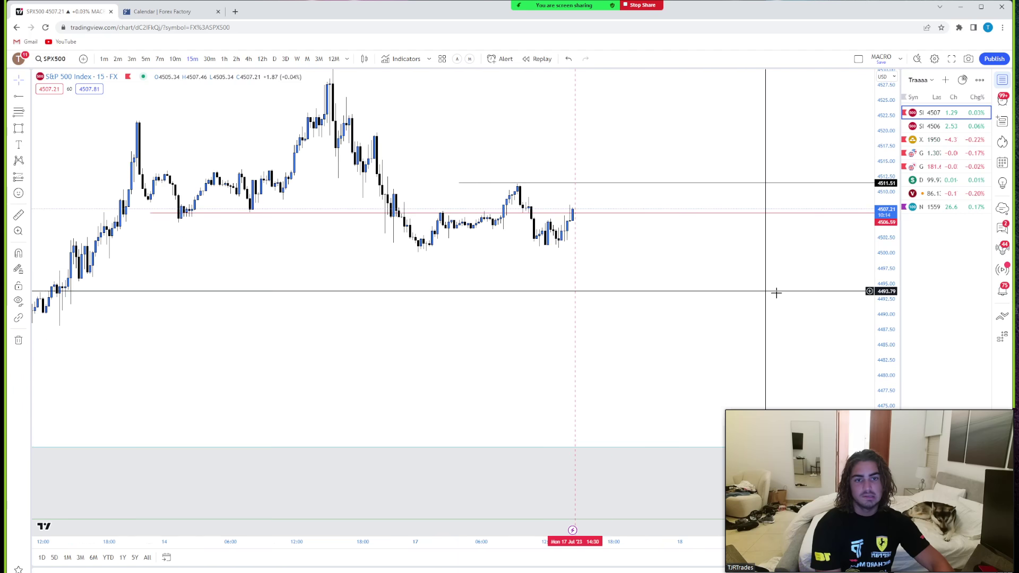
drag(896, 325, 641, 250)
scroll(610, 281, up, 2)
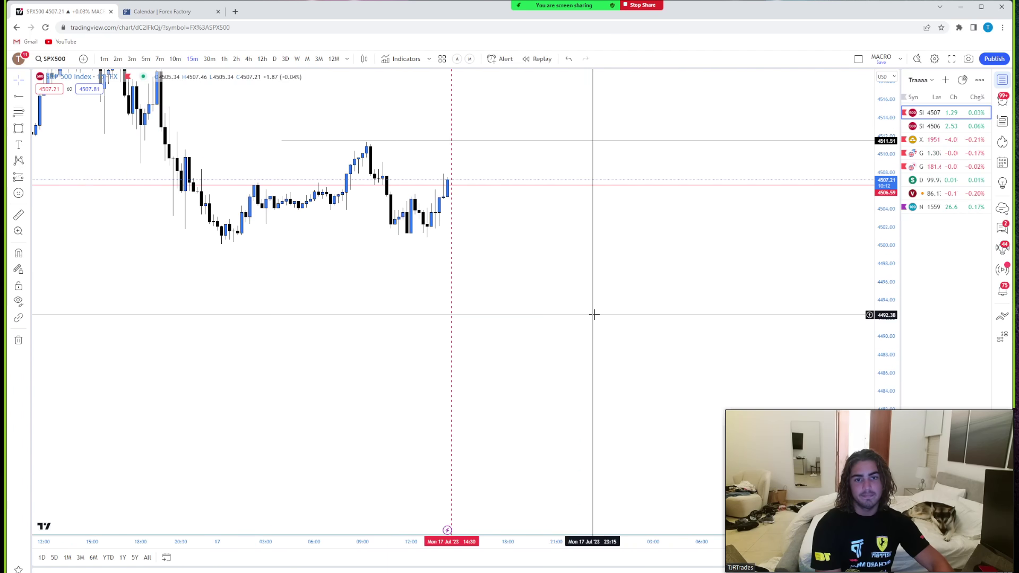
- Draw a black horizontal ray at 4509.12 from the 09:45 candle
click(19, 98)
click(374, 162)
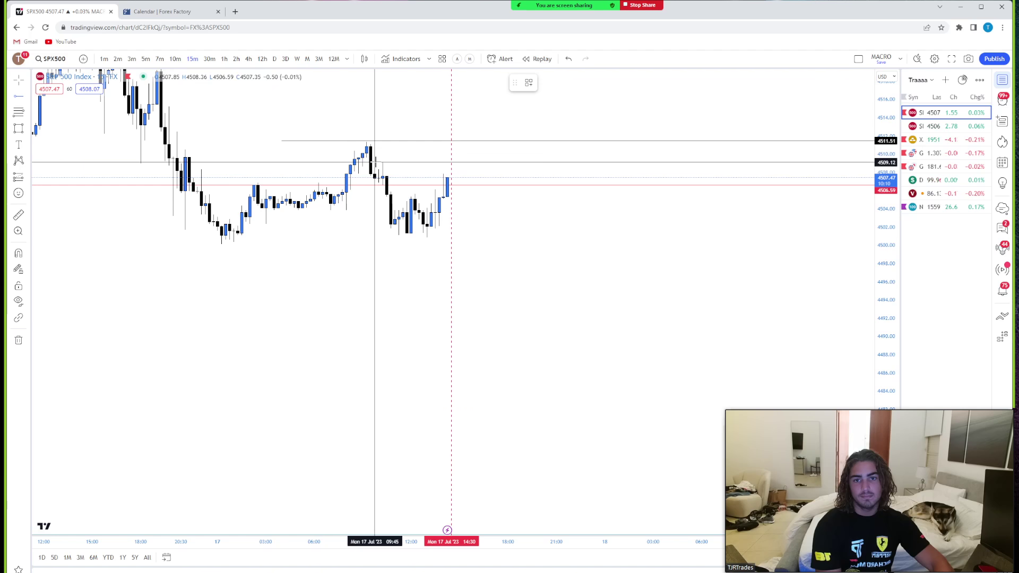
click(545, 84)
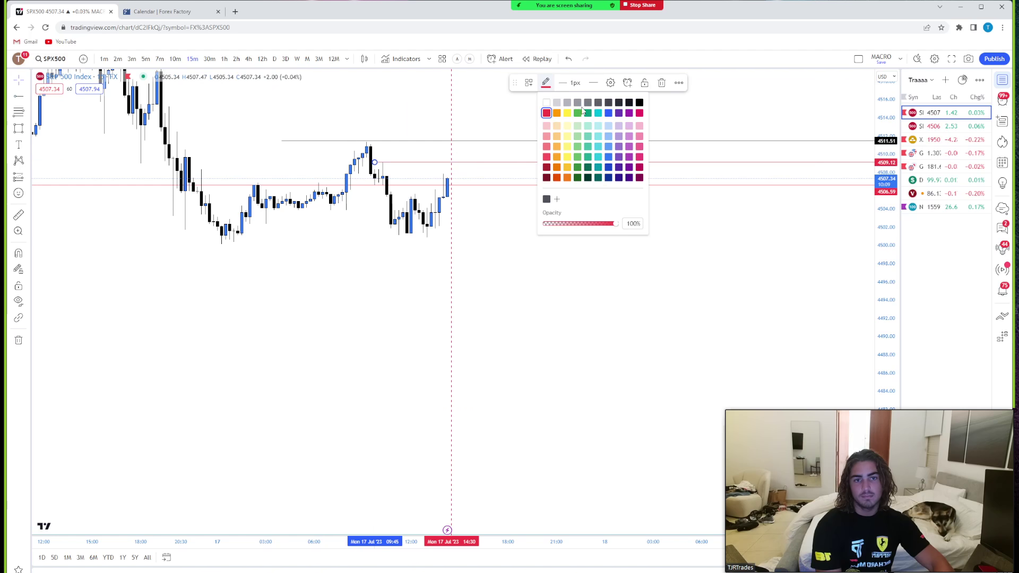
click(639, 102)
drag(641, 266, 644, 273)
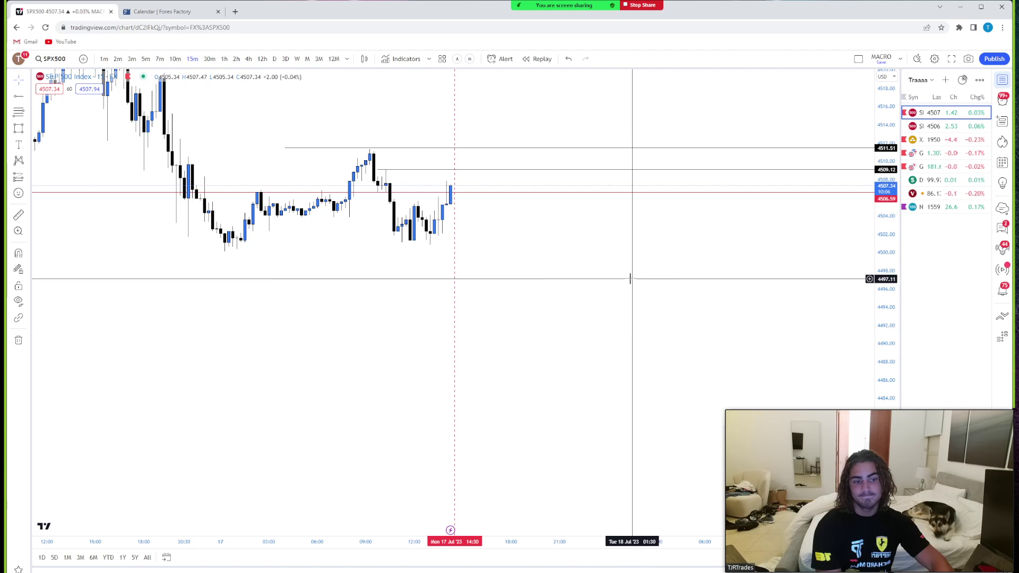
scroll(584, 274, down, 2)
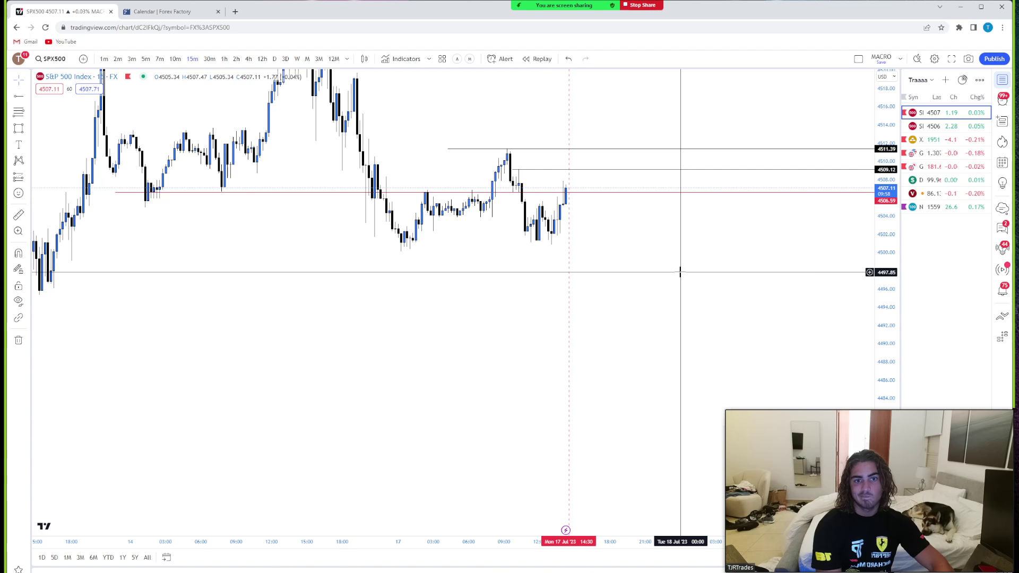
- Compare hourly and 15-minute charts and briefly check the Eightcap S&P 500 feed before returning
click(225, 59)
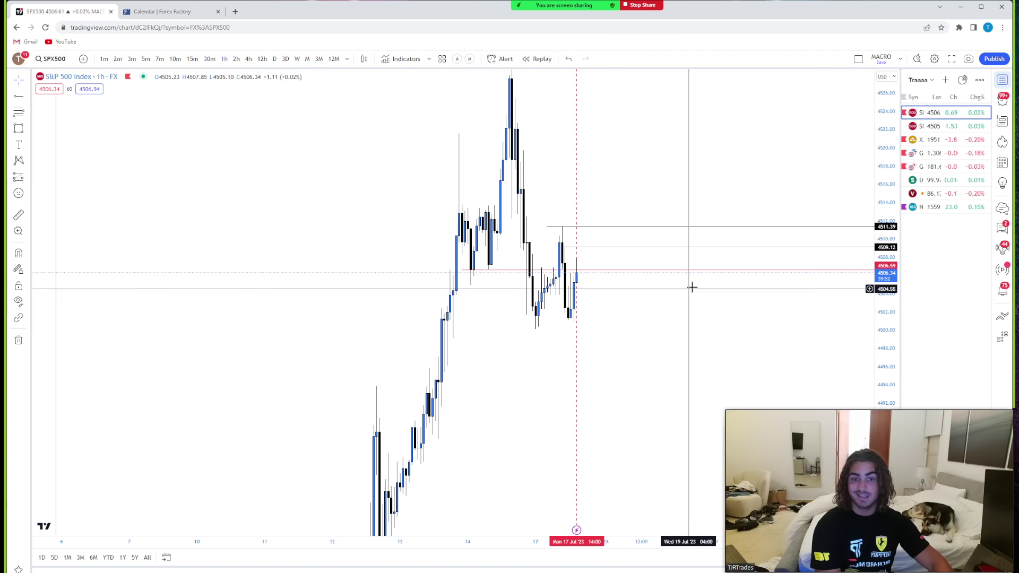
click(192, 59)
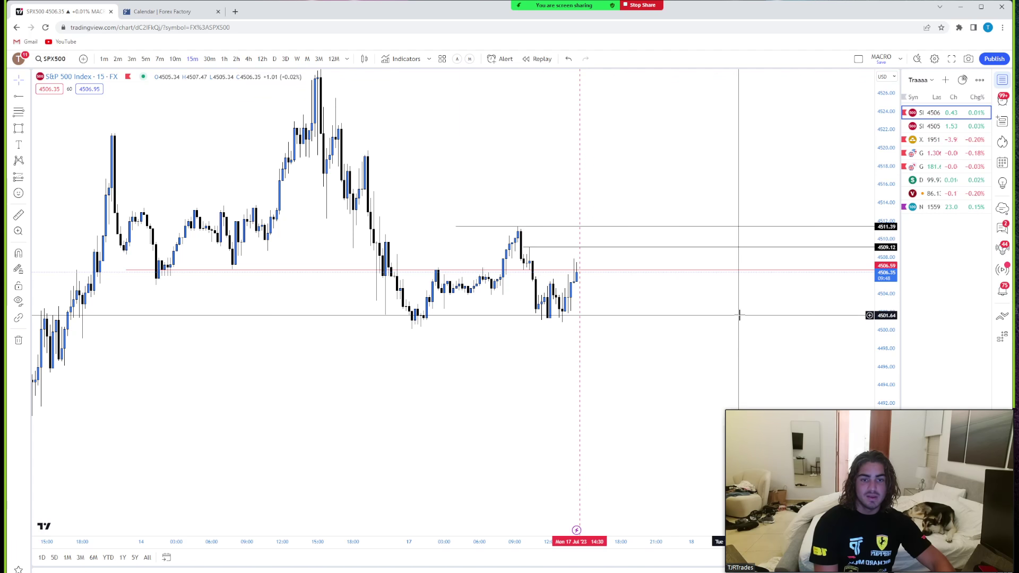
drag(896, 357, 896, 324)
scroll(653, 292, up, 3)
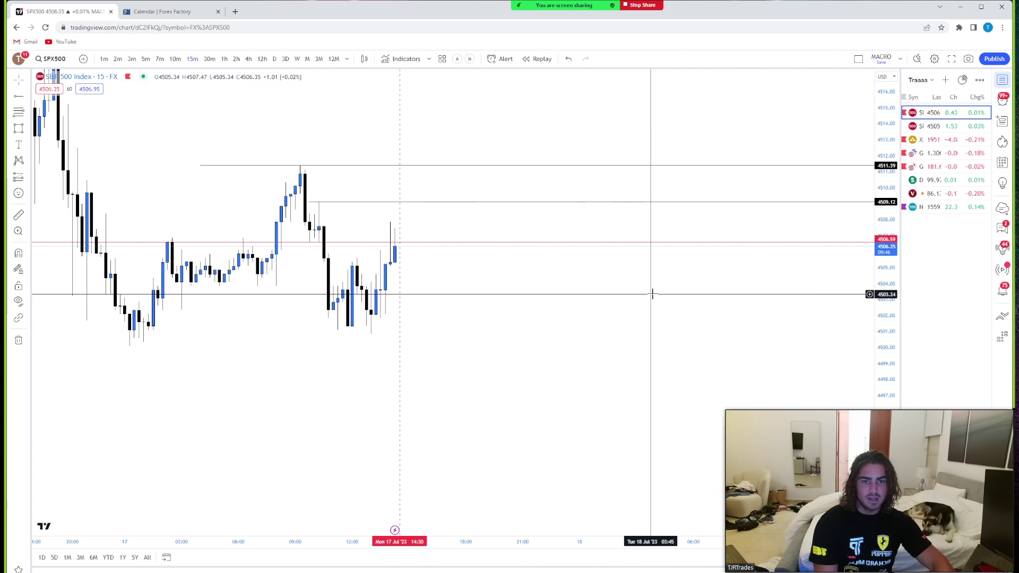
click(944, 127)
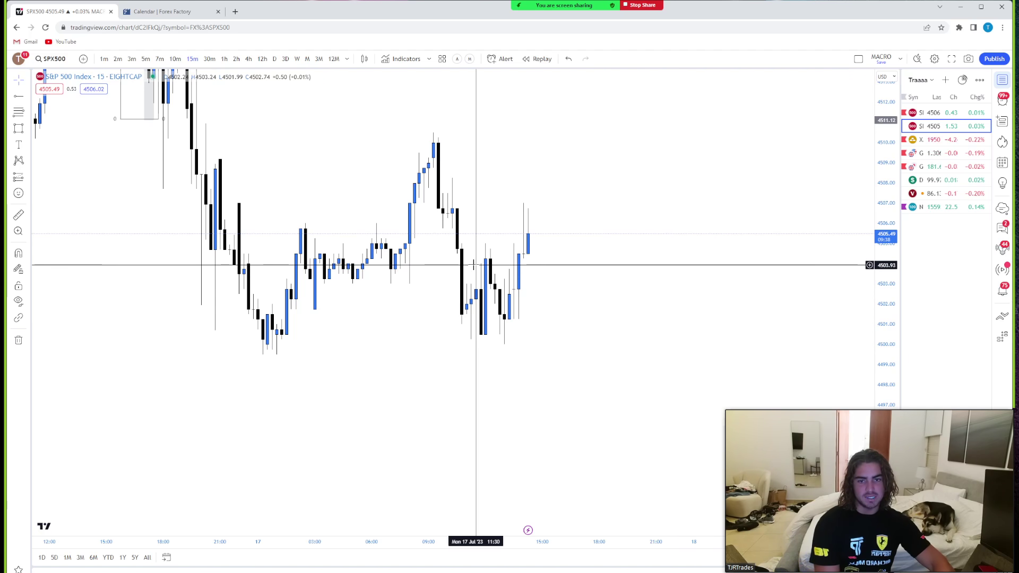
click(938, 116)
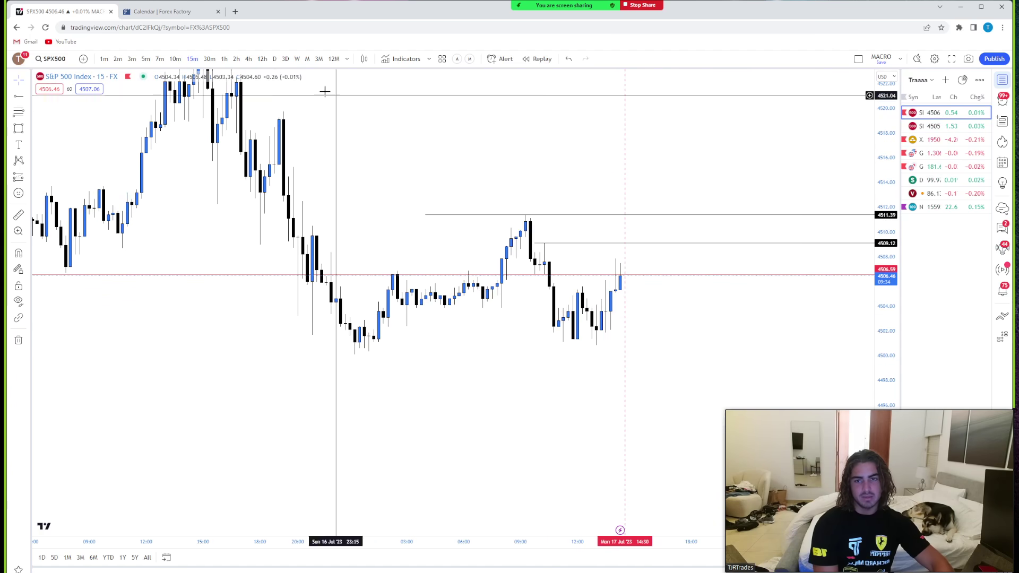
- Mark a horizontal level near 4512.44 while comparing 15-minute, hourly and 4-hour charts, ending hourly
click(225, 59)
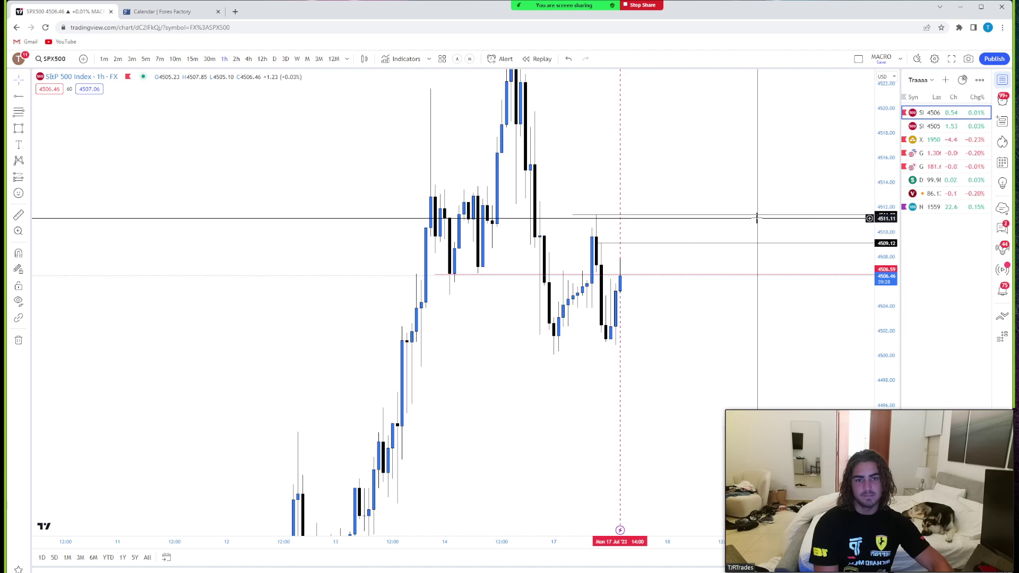
click(191, 59)
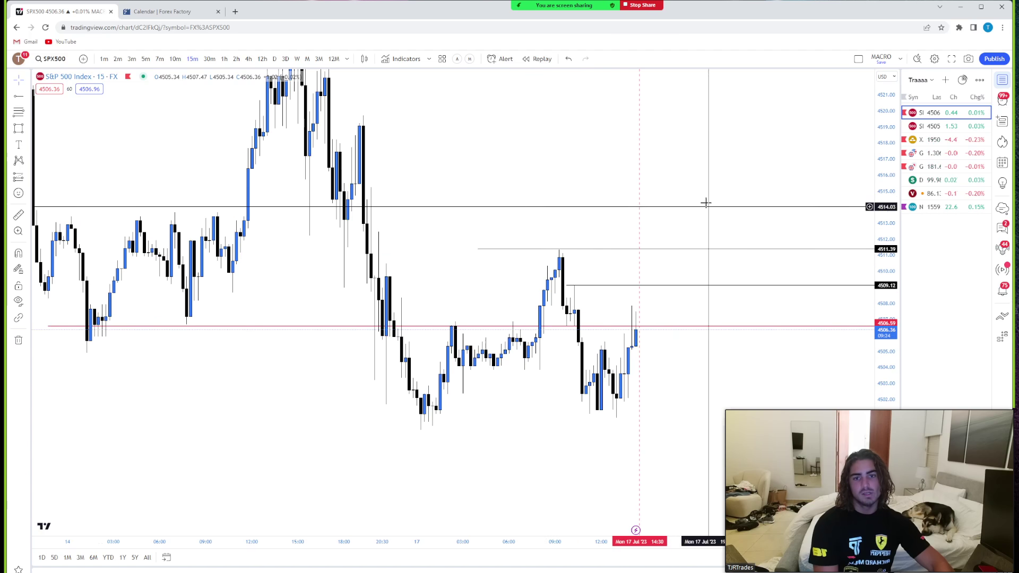
click(23, 101)
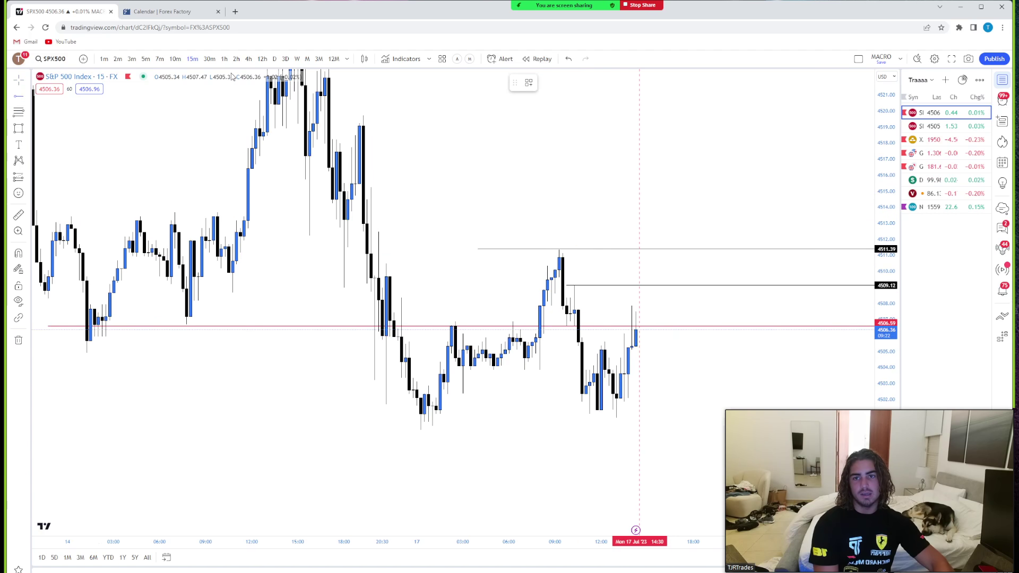
click(224, 59)
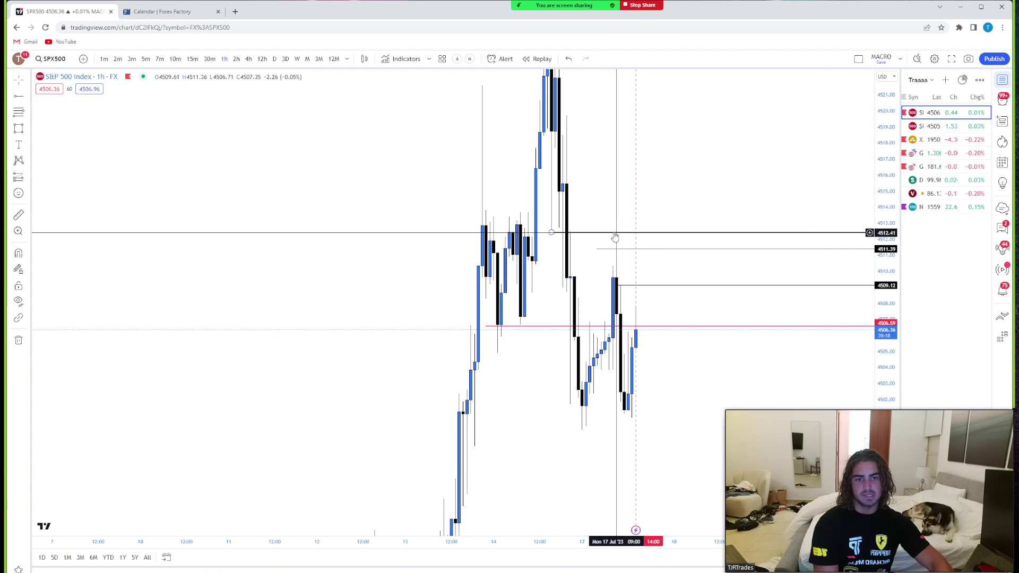
click(192, 59)
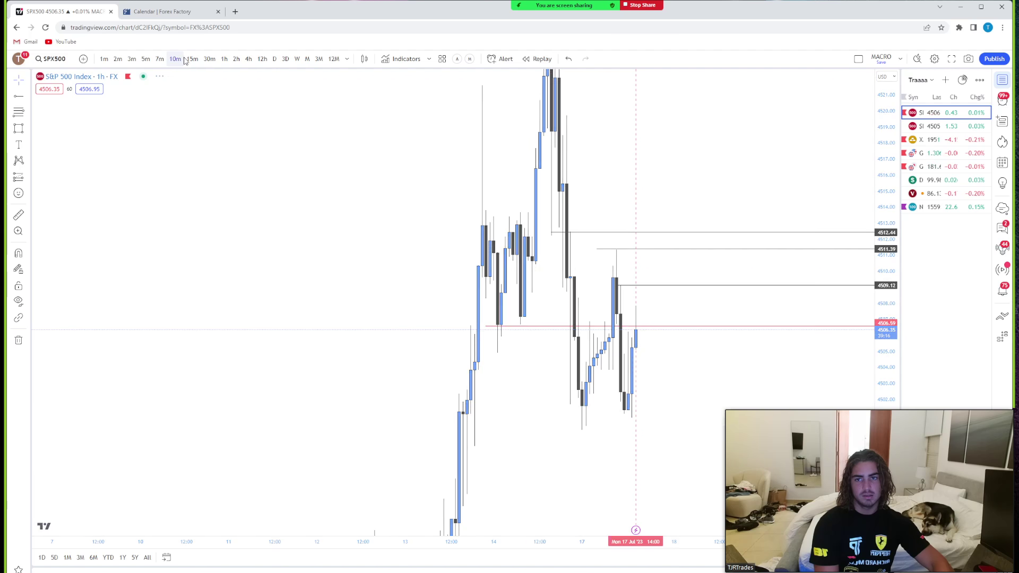
scroll(608, 234, down, 5)
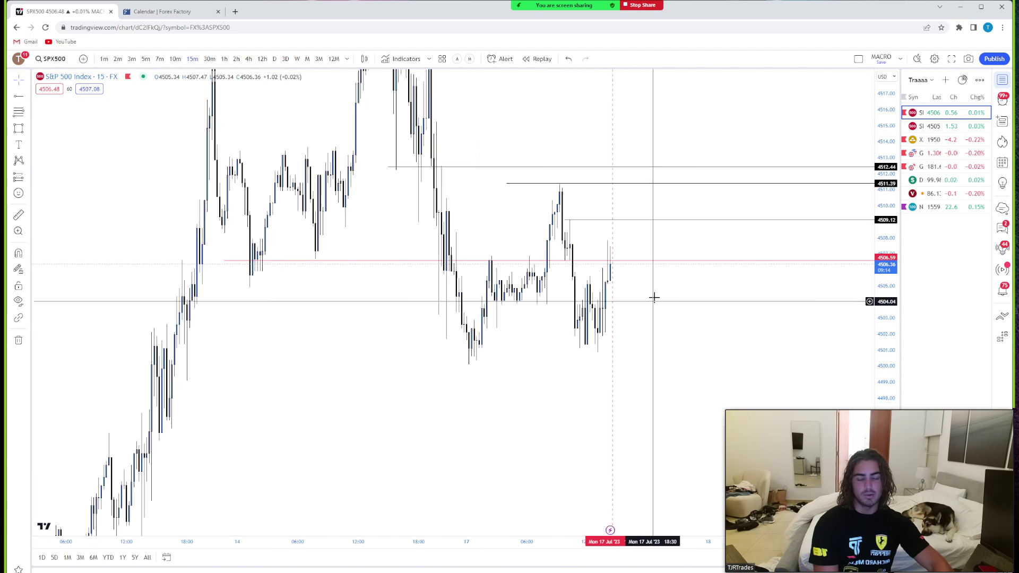
click(249, 59)
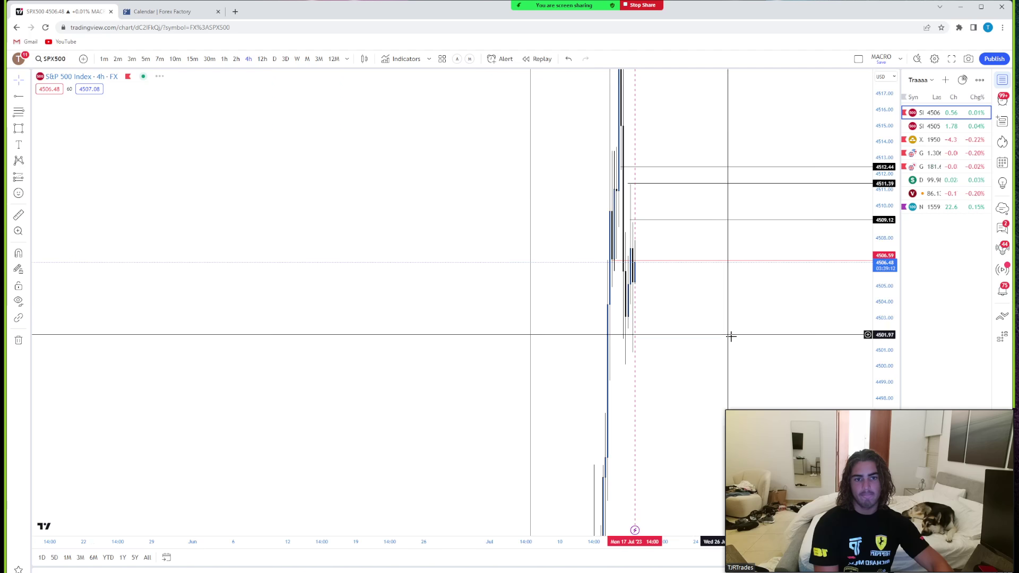
scroll(710, 337, up, 5)
drag(472, 307, 678, 319)
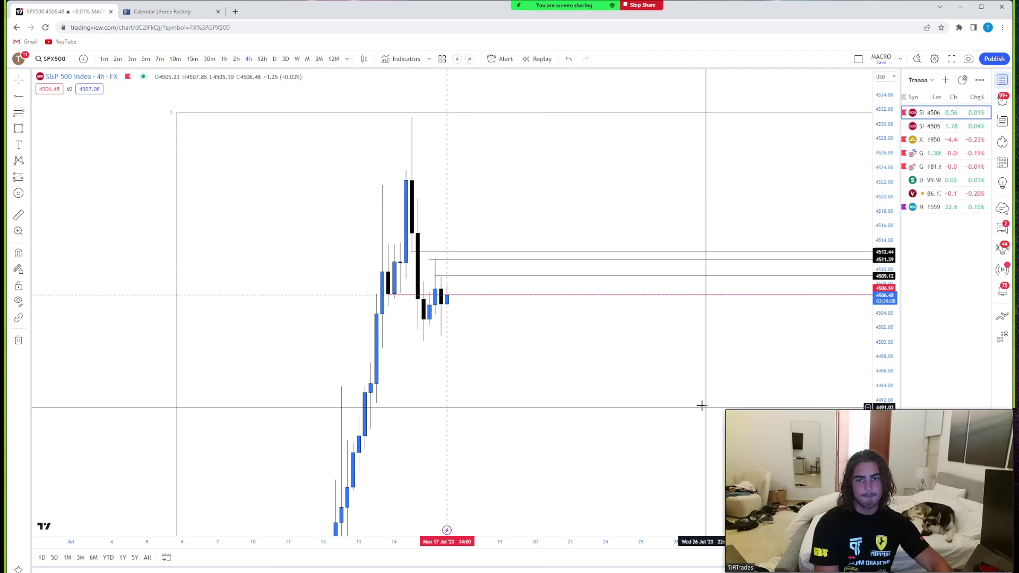
click(225, 59)
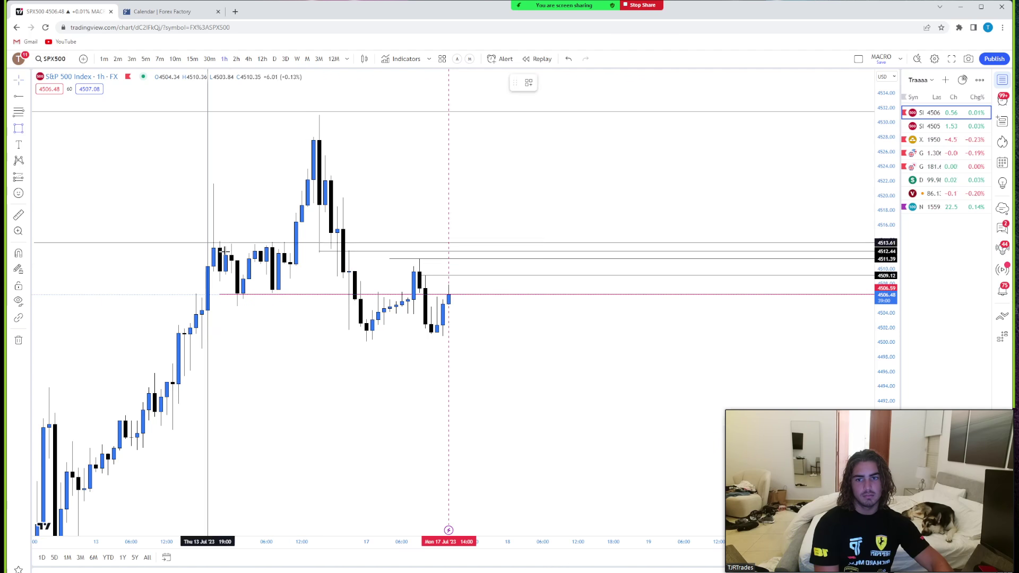
- Shade a grey zone from 4510 to 4530, then draw and delete a trial Fib retracement
mouse_move(284, 266)
mouse_down()
mouse_move(528, 182)
mouse_move(785, 117)
mouse_up()
click(542, 365)
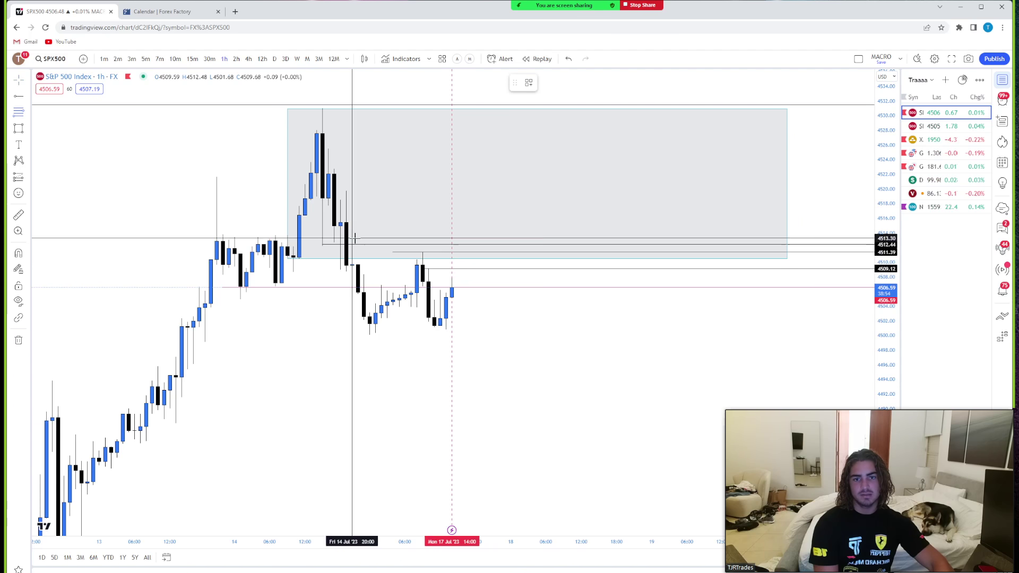
mouse_move(399, 250)
mouse_down()
mouse_move(624, 309)
mouse_move(622, 328)
mouse_up()
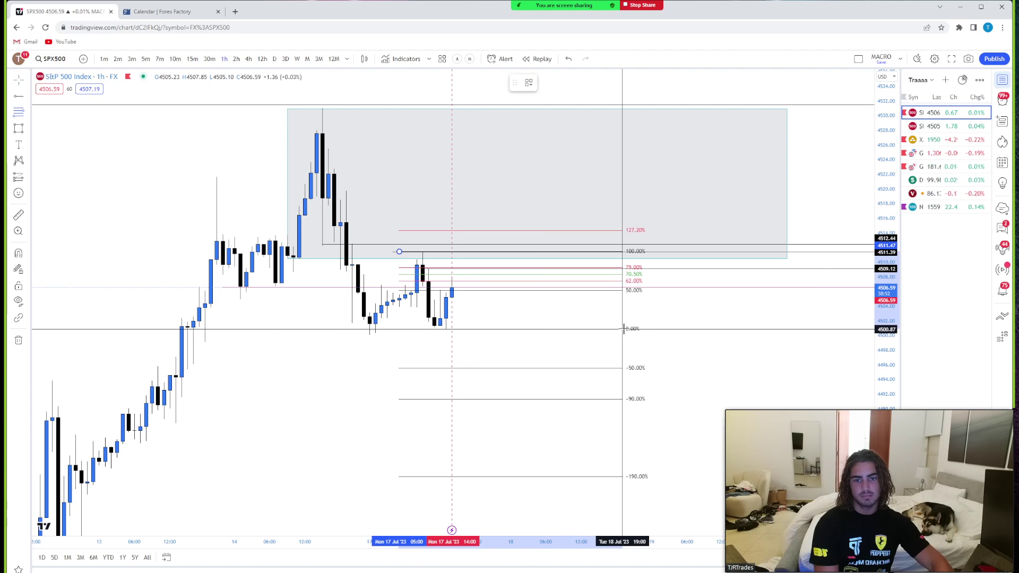
click(481, 278)
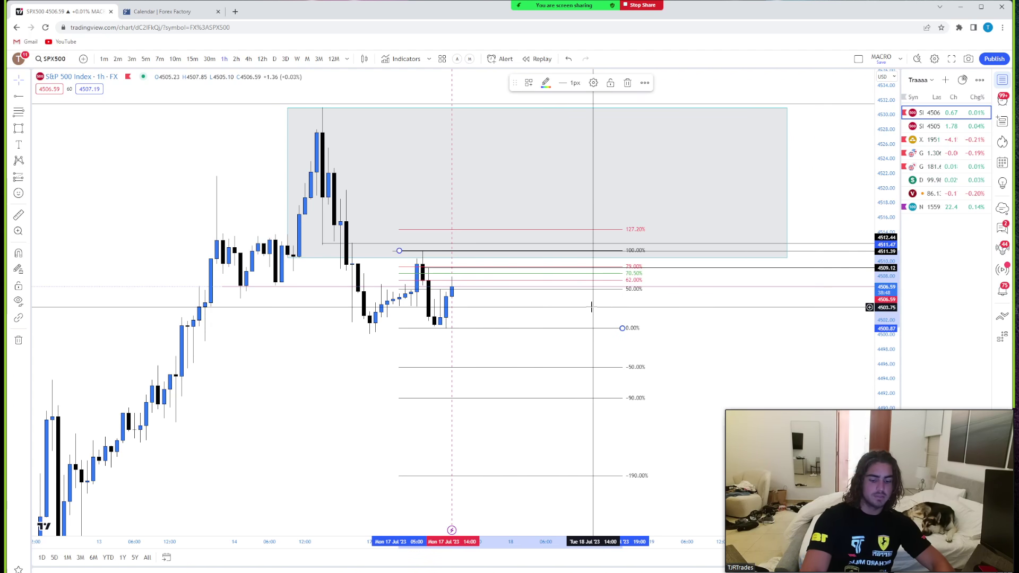
key(Delete)
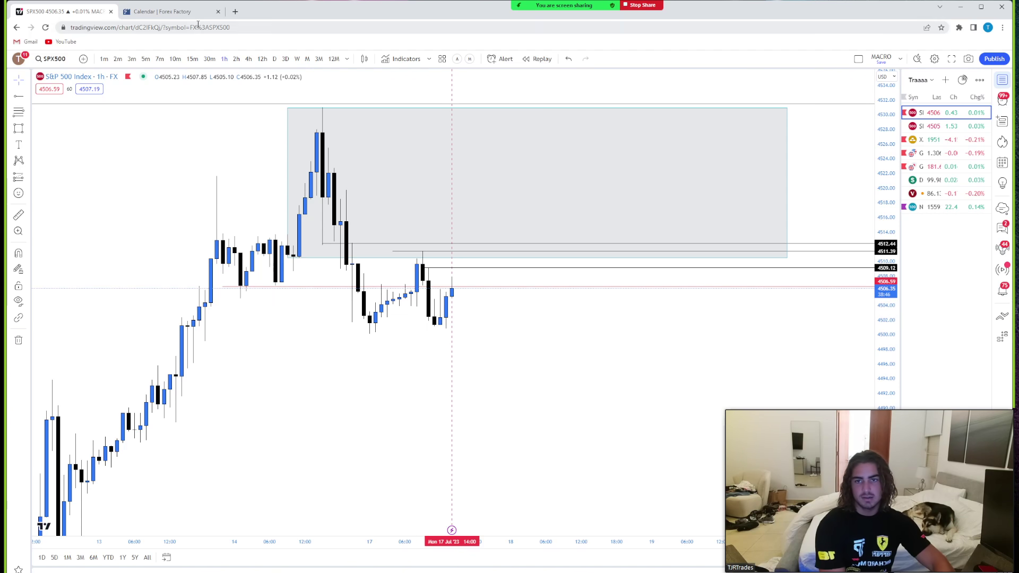
- Put the S&P 500 chart on 15-minute candles
click(192, 59)
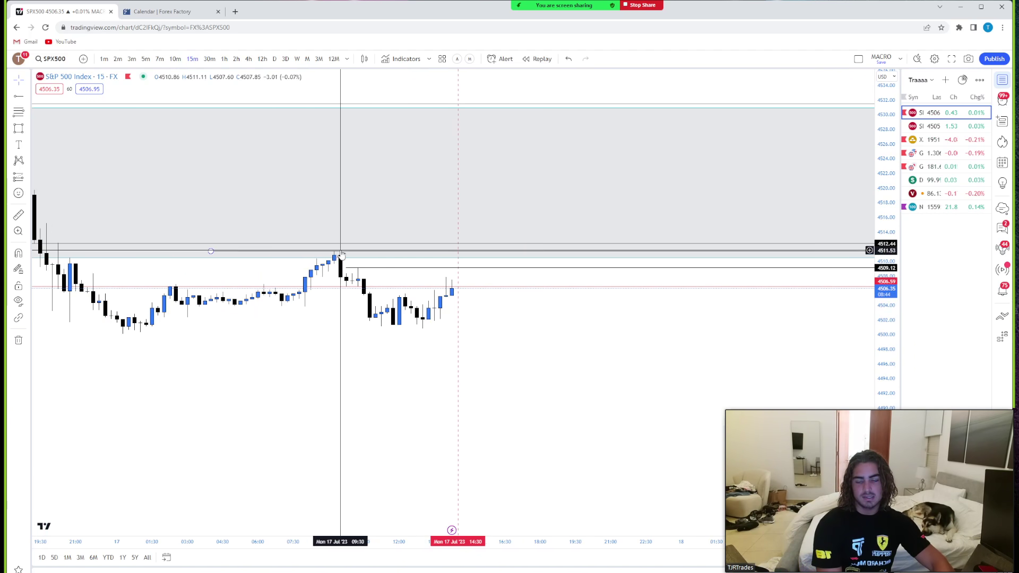
scroll(342, 256, down, 6)
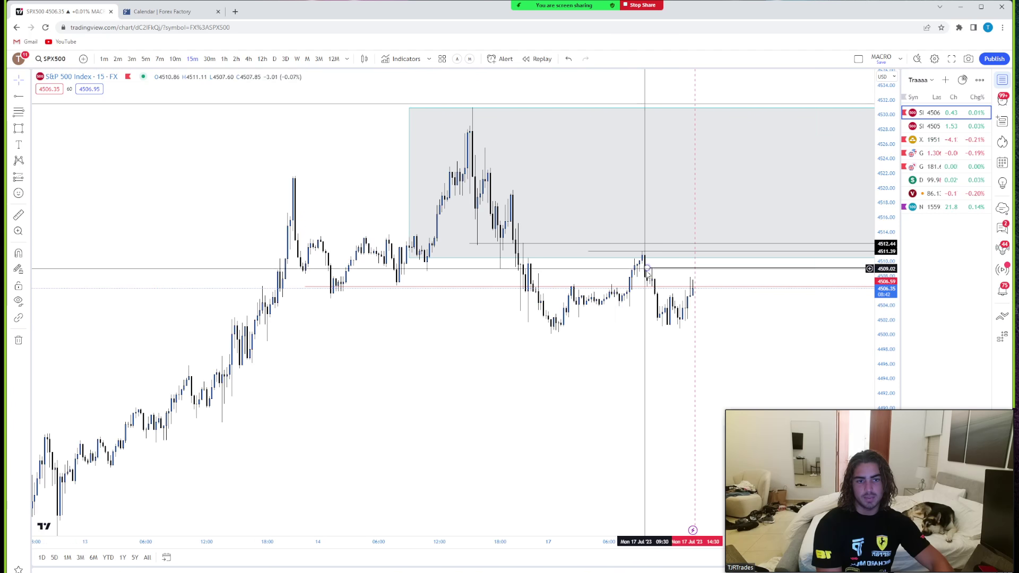
scroll(693, 334, up, 3)
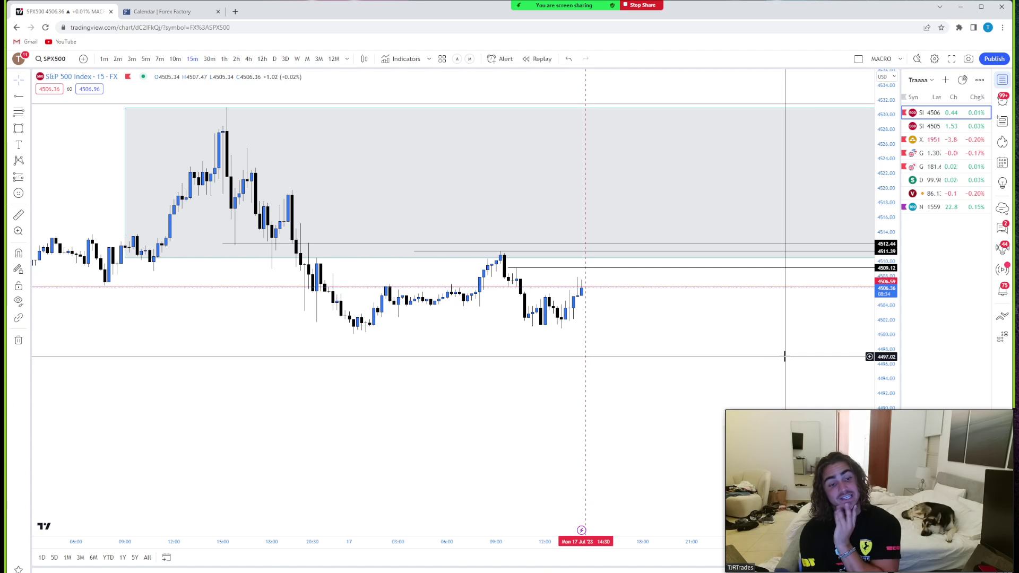
- Open GBPJPY on 30-minute candles and shade a thin zone along the 181.76 high
click(935, 166)
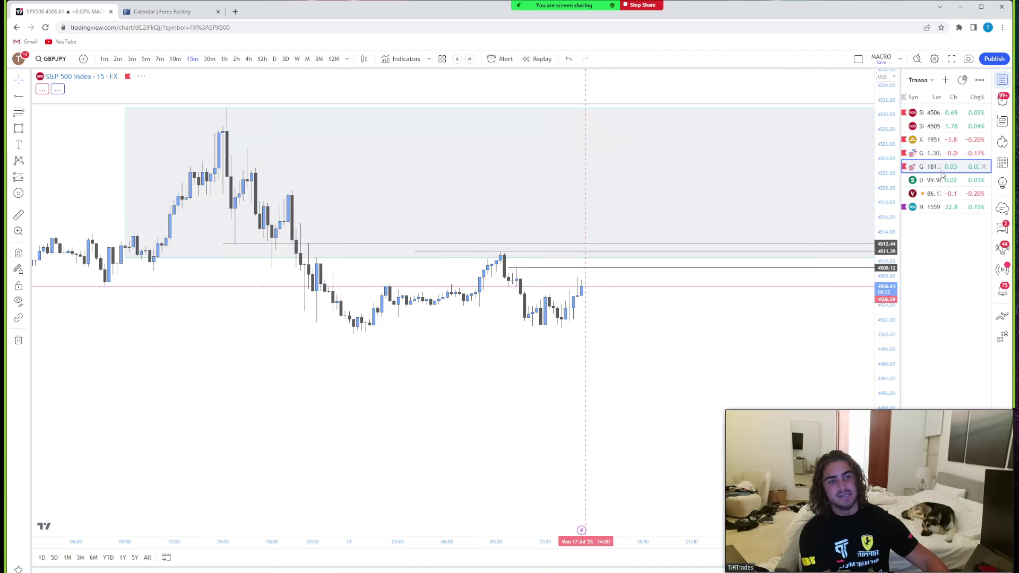
key(alt+r)
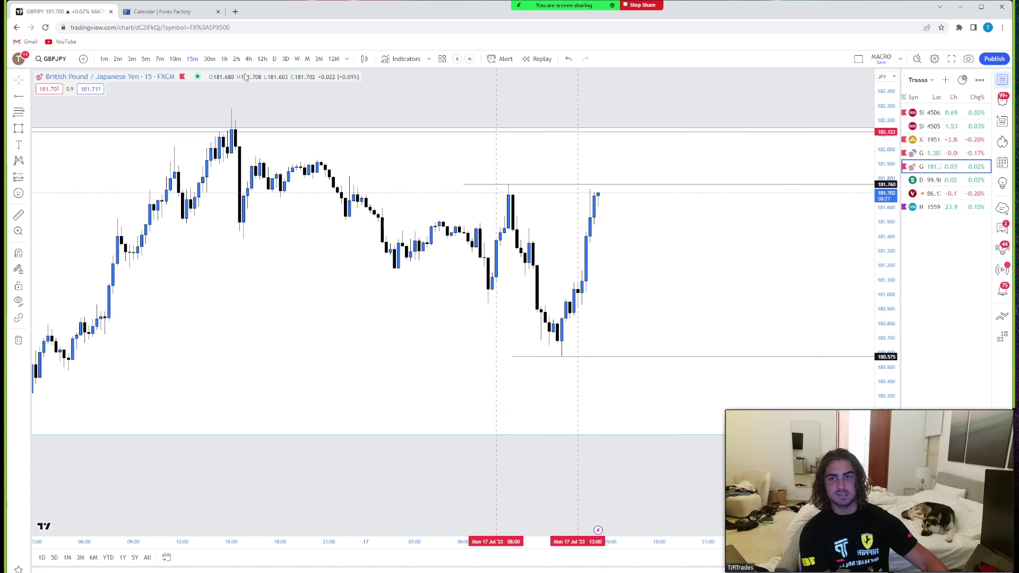
click(209, 60)
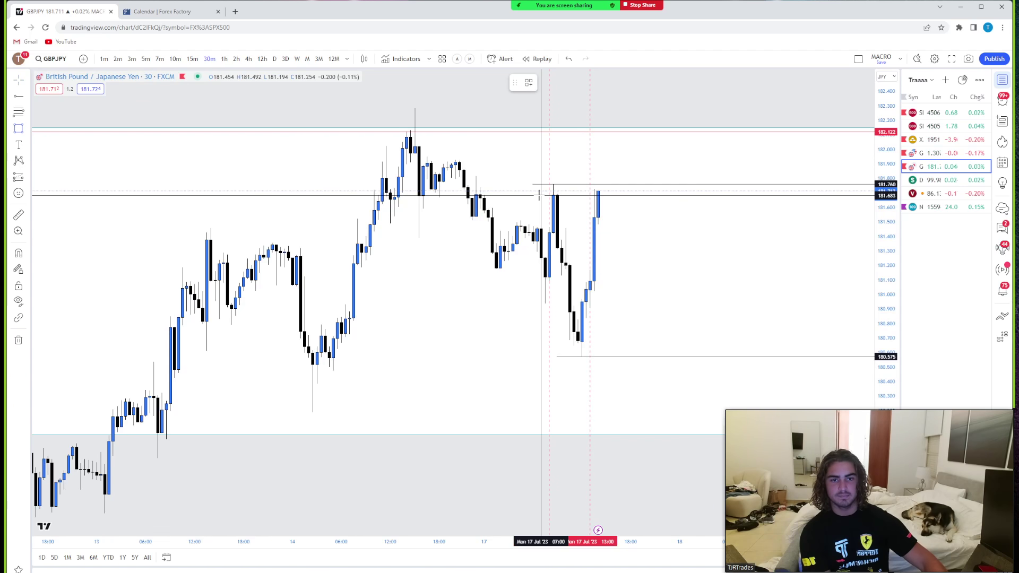
drag(539, 195, 794, 184)
drag(780, 255, 738, 256)
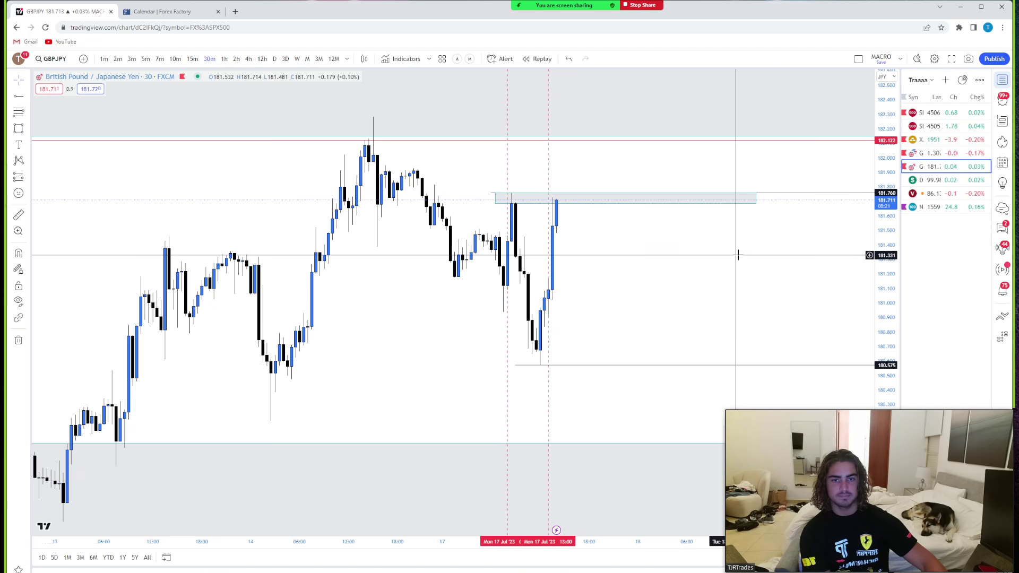
- Mark Monday 17 July 00:00 with a vertical line
click(27, 96)
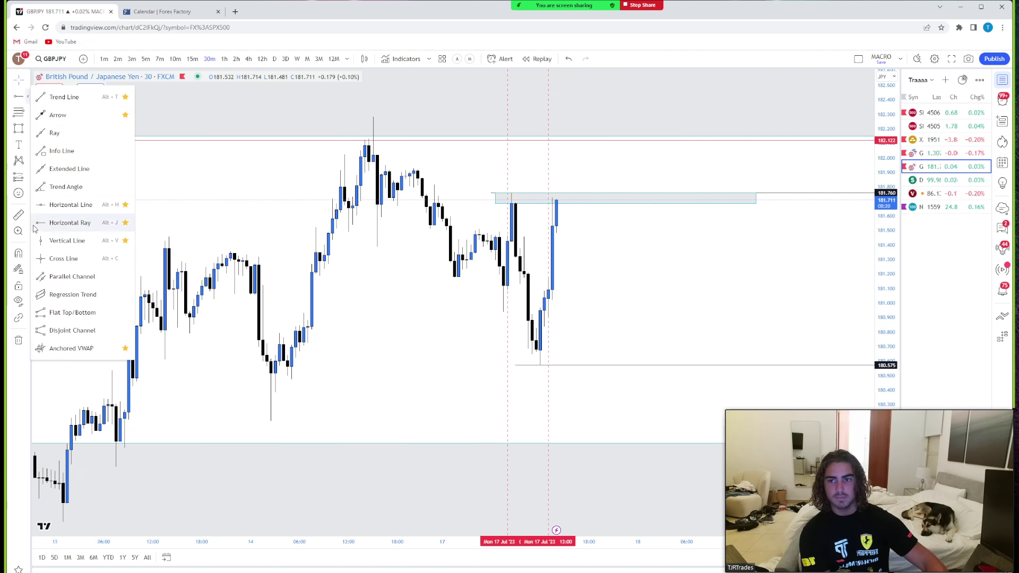
click(68, 259)
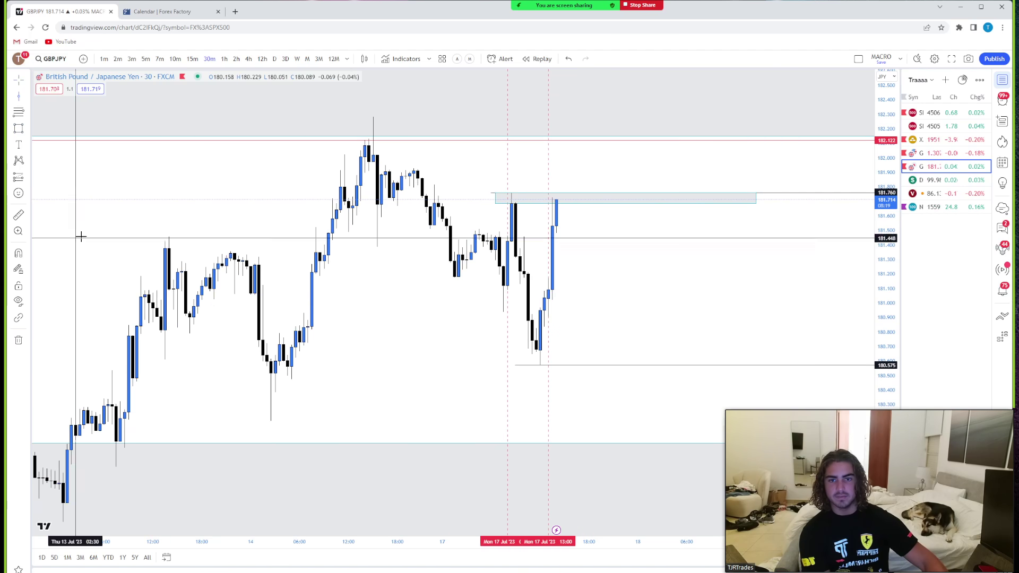
click(442, 154)
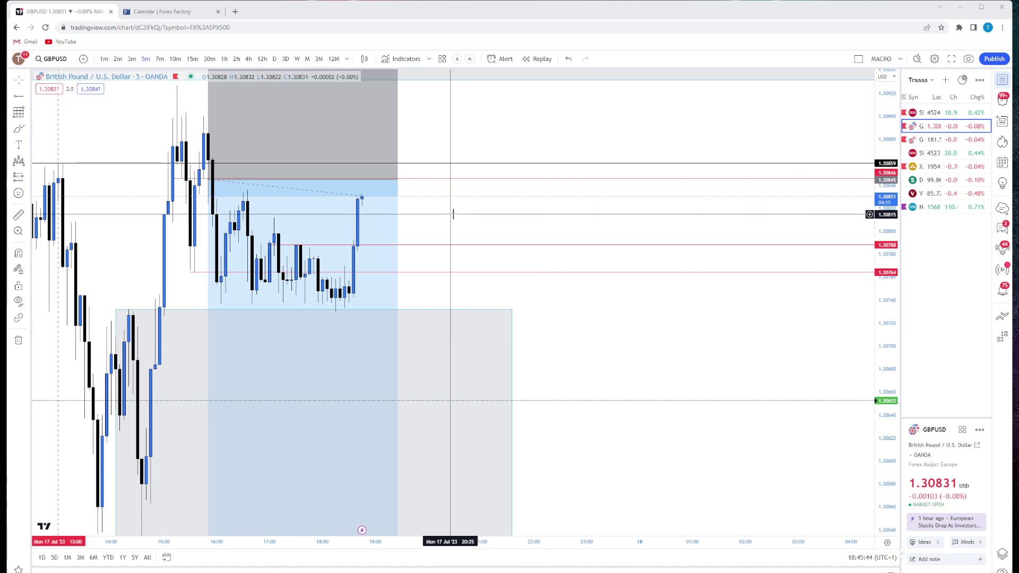
- Review earlier GBPUSD candles on the 15-minute timeframe, then switch to GBPJPY
drag(503, 216, 544, 220)
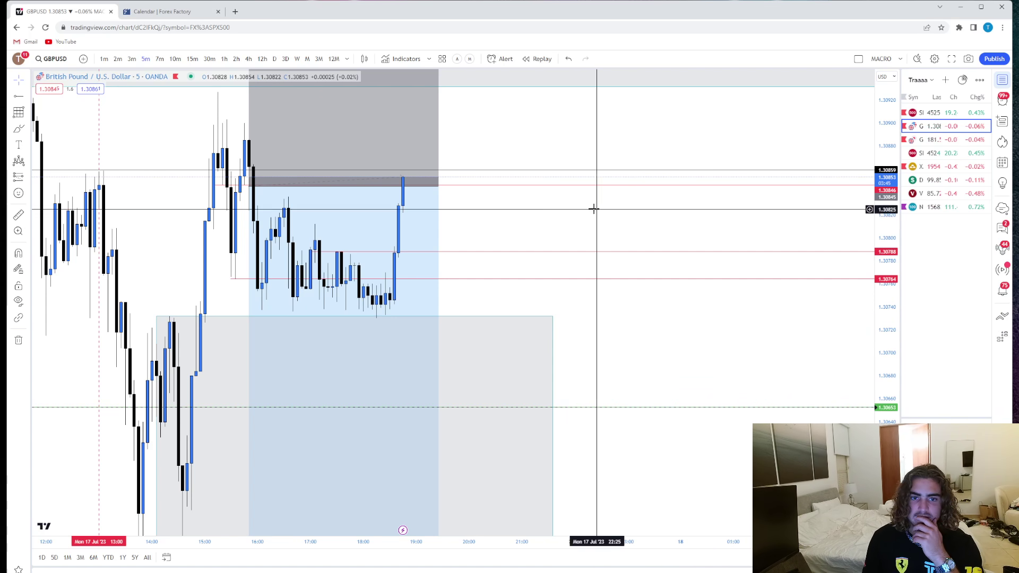
drag(595, 207, 717, 227)
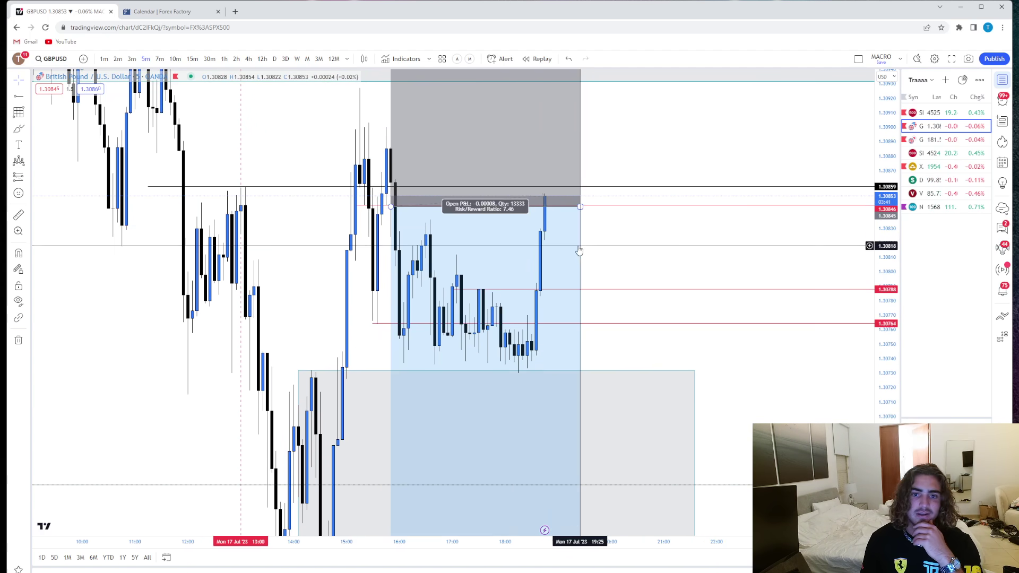
click(192, 59)
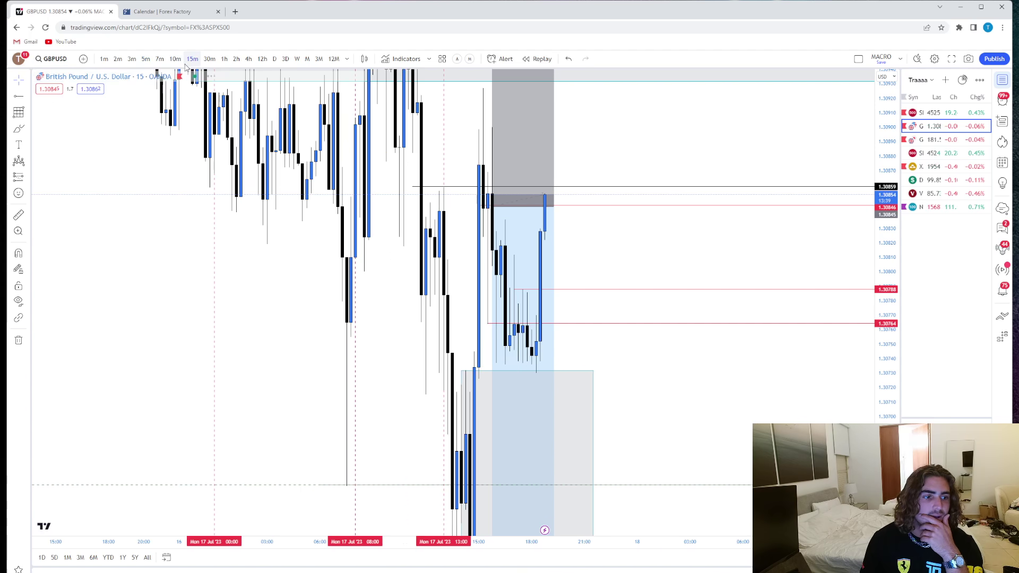
drag(664, 323, 705, 205)
scroll(740, 350, down, 5)
scroll(705, 205, down, 2)
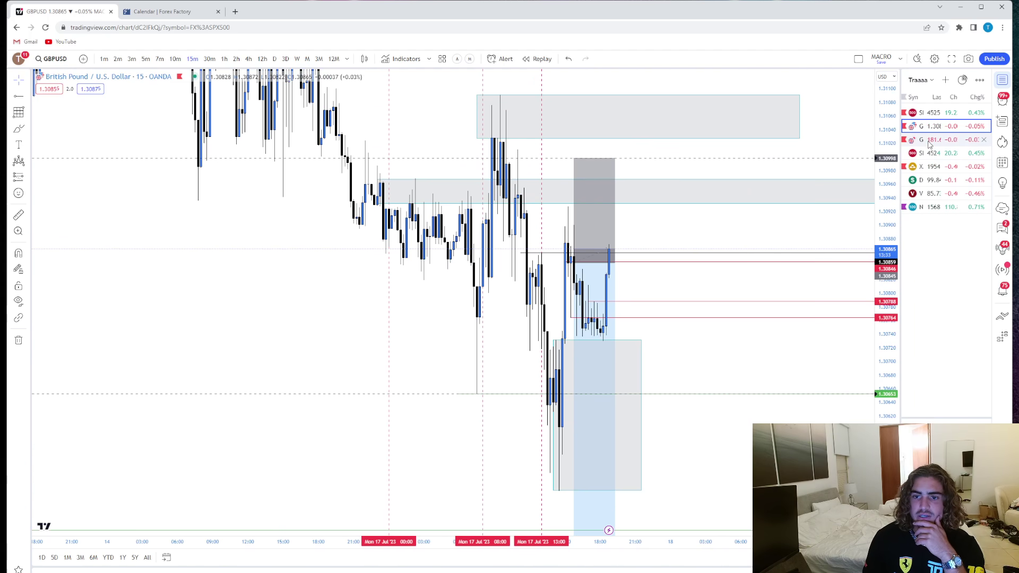
click(930, 141)
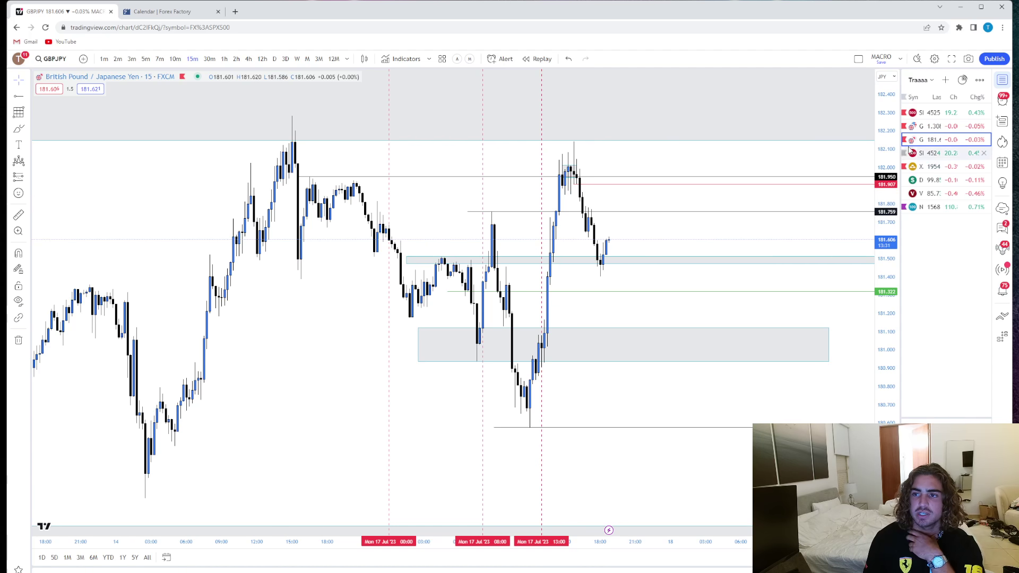
- Switch to the S&P 500 and step through 4-hour, daily, 1-hour, 15-minute and 1-minute candles
click(927, 114)
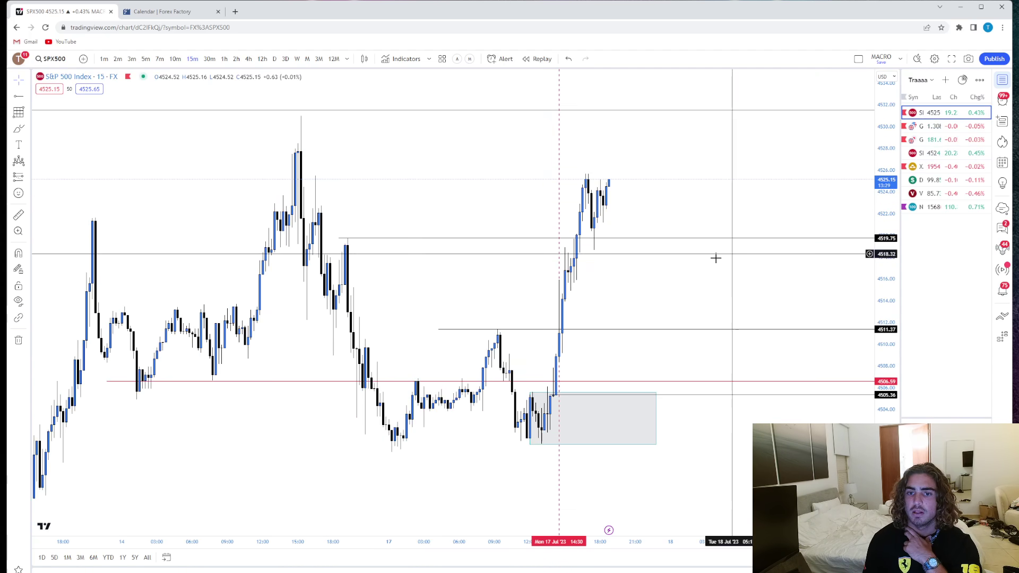
click(249, 59)
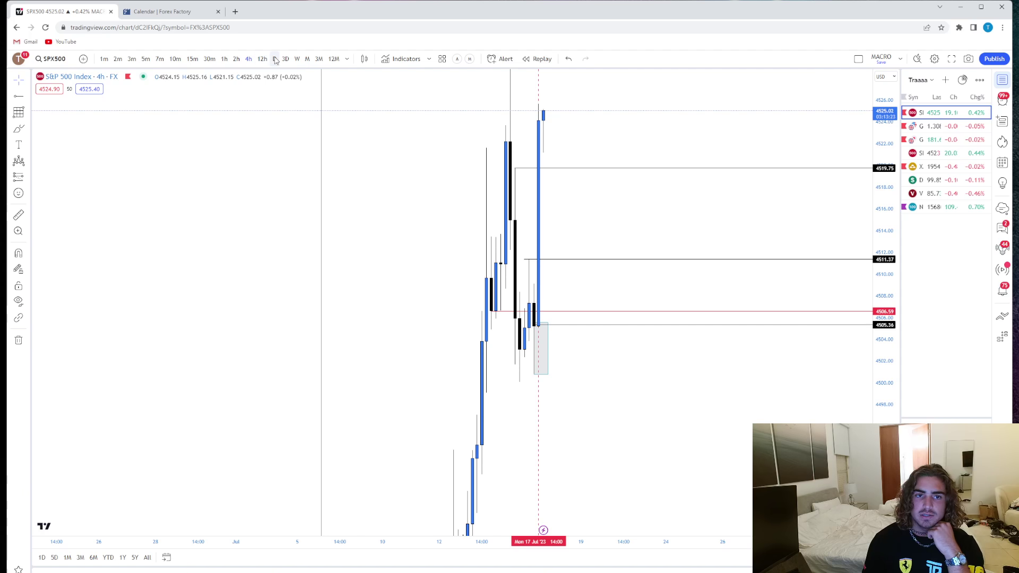
click(275, 59)
click(225, 59)
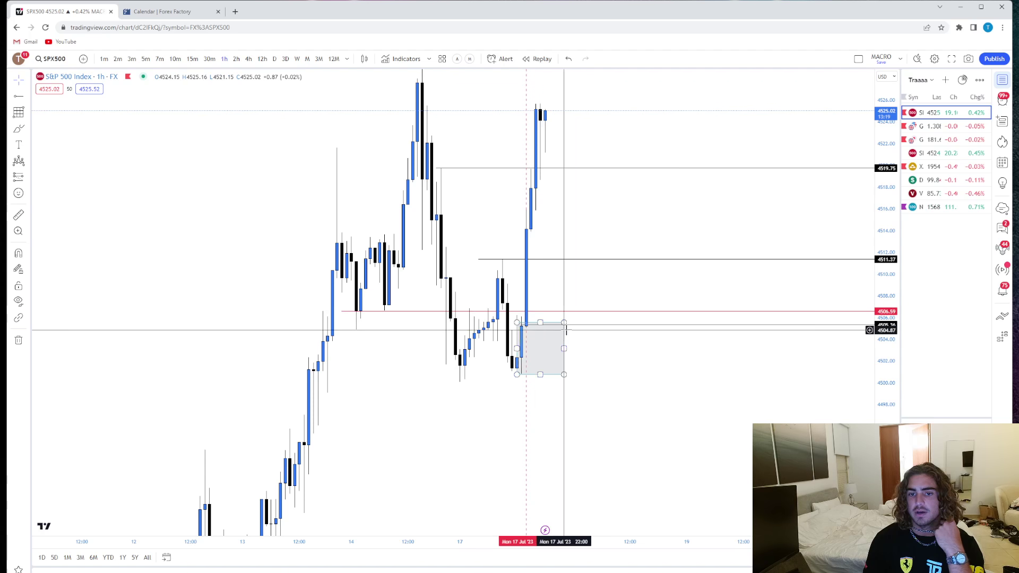
click(192, 59)
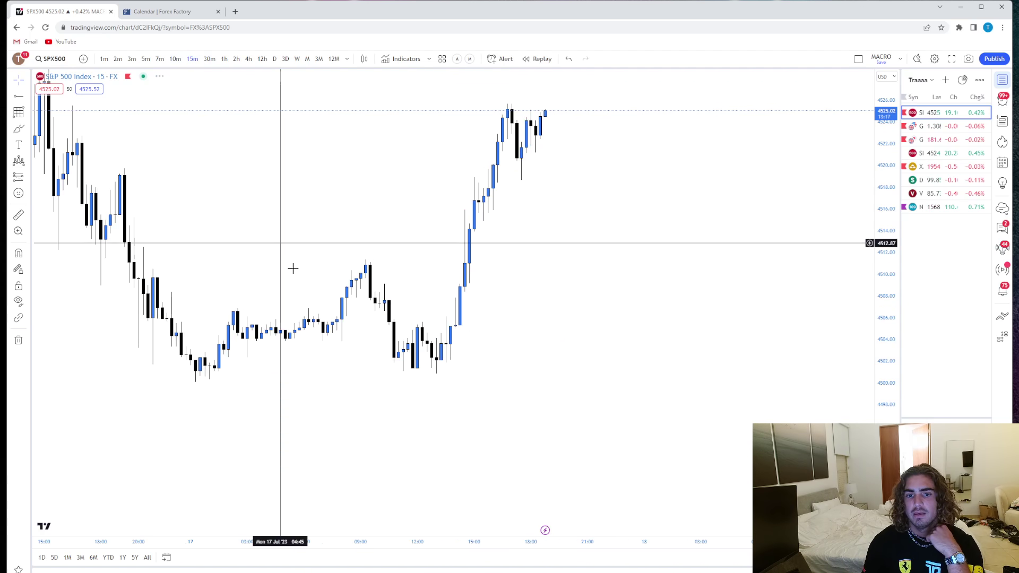
click(104, 59)
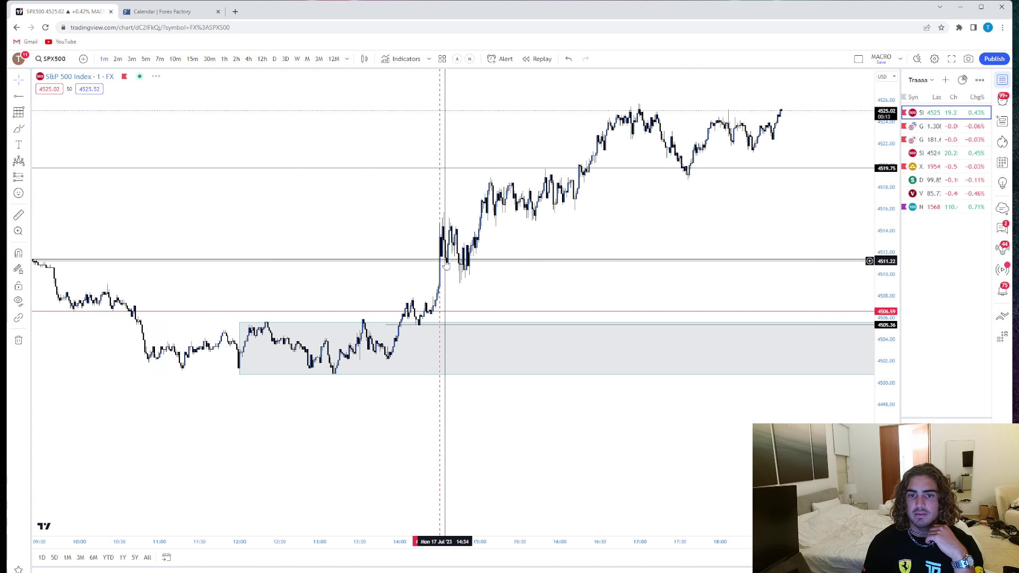
drag(609, 188, 494, 237)
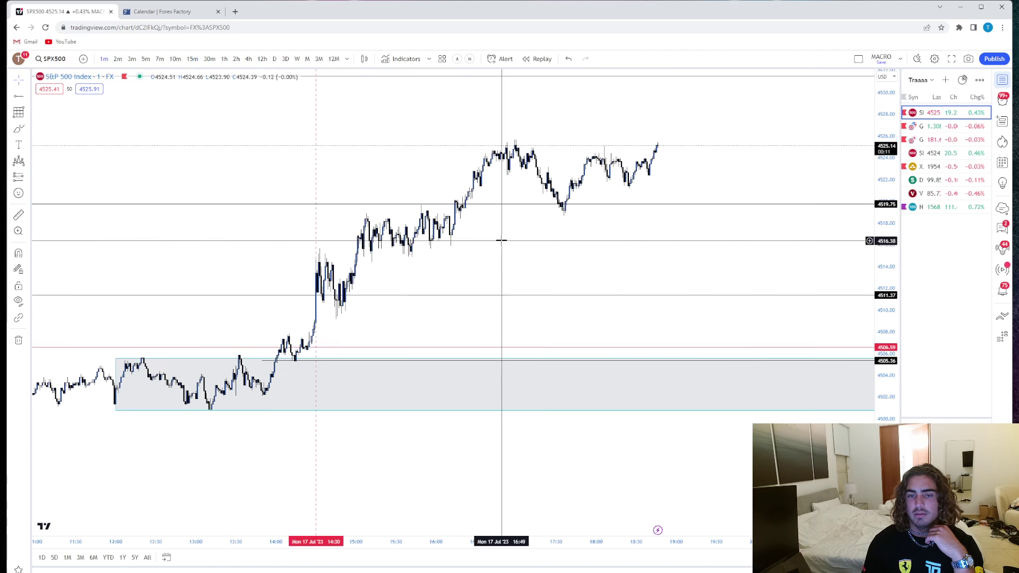
- Scribble a trial brush stroke over the 15:00–15:19 candles, undo it, and move to GBPUSD
click(18, 129)
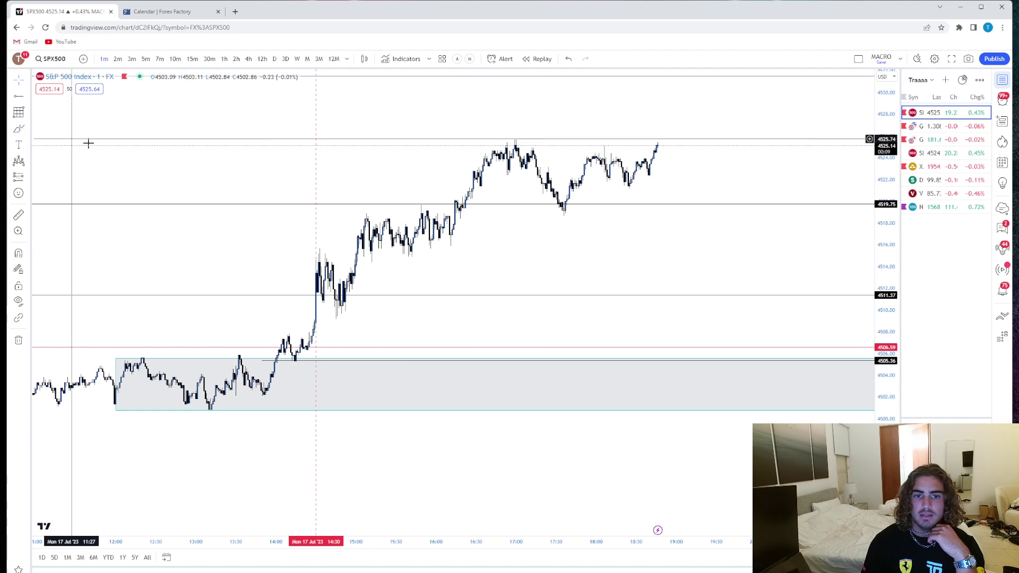
mouse_move(357, 250)
mouse_down()
mouse_move(382, 225)
mouse_move(409, 239)
mouse_move(425, 217)
mouse_move(433, 231)
mouse_move(454, 232)
mouse_up()
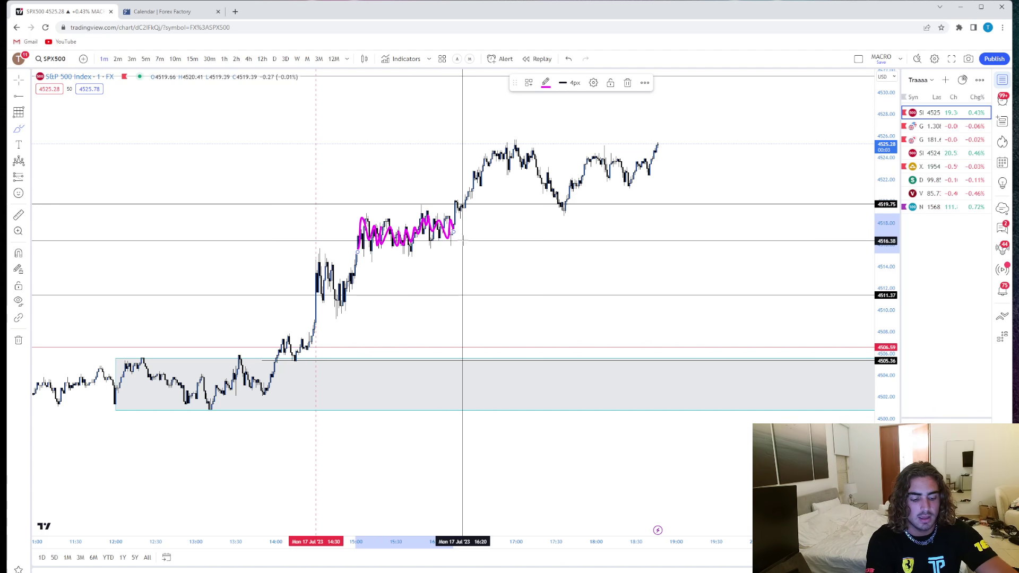
key(ctrl+z)
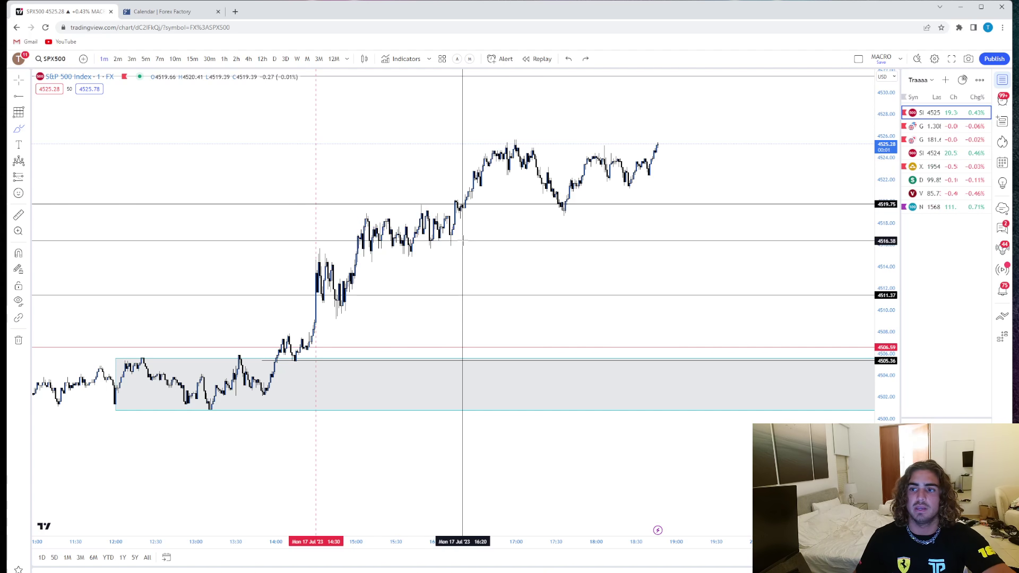
key(Down)
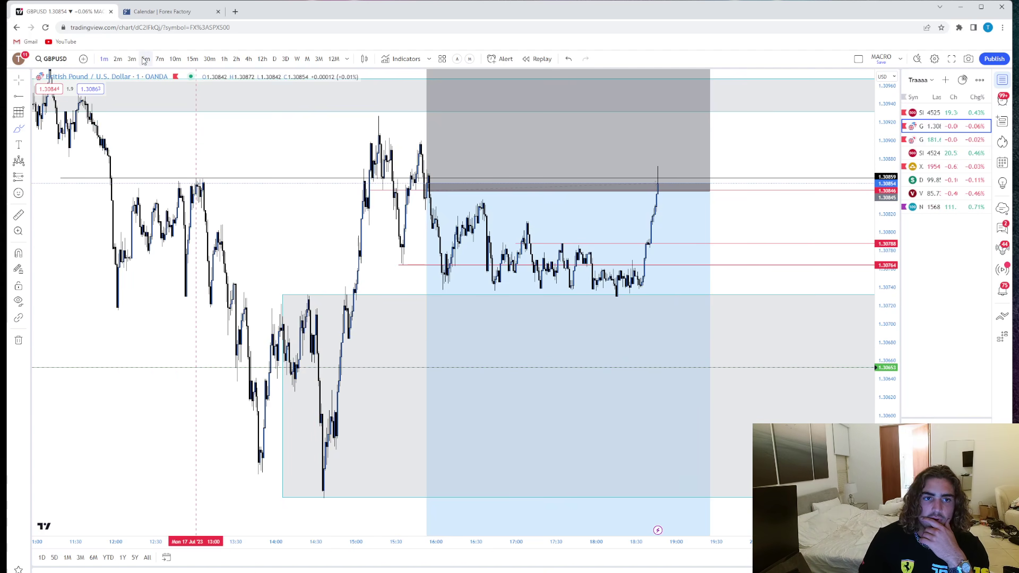
- View GBPUSD on 5-minute, daily, 1-hour and 15-minute candles, stretching the price scale
click(145, 59)
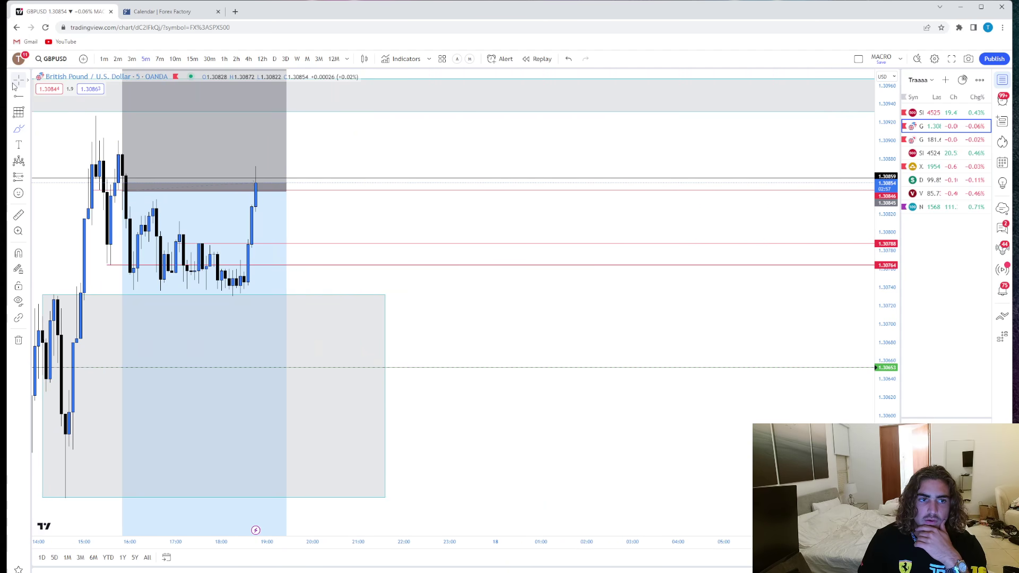
drag(387, 182, 716, 213)
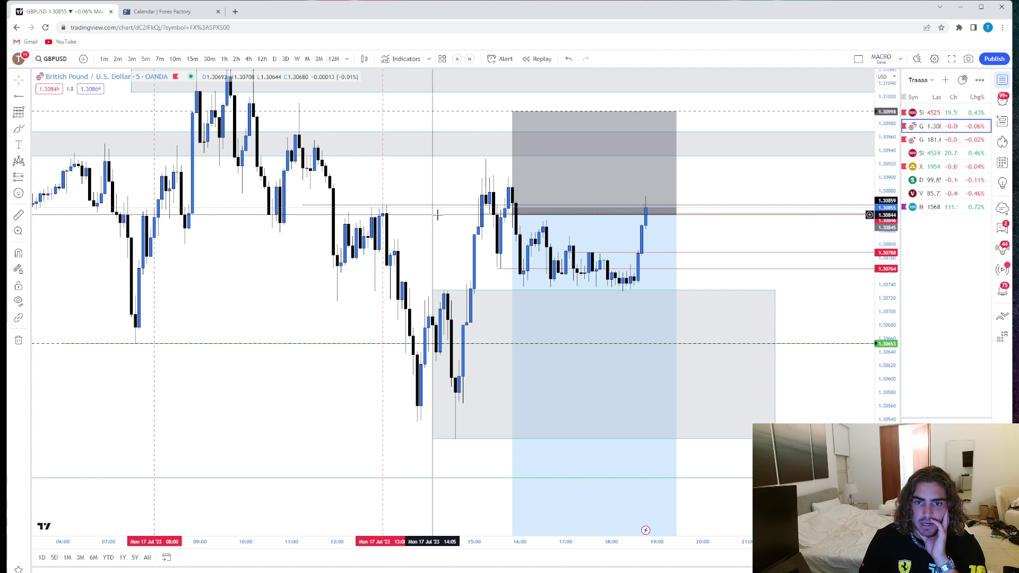
click(275, 59)
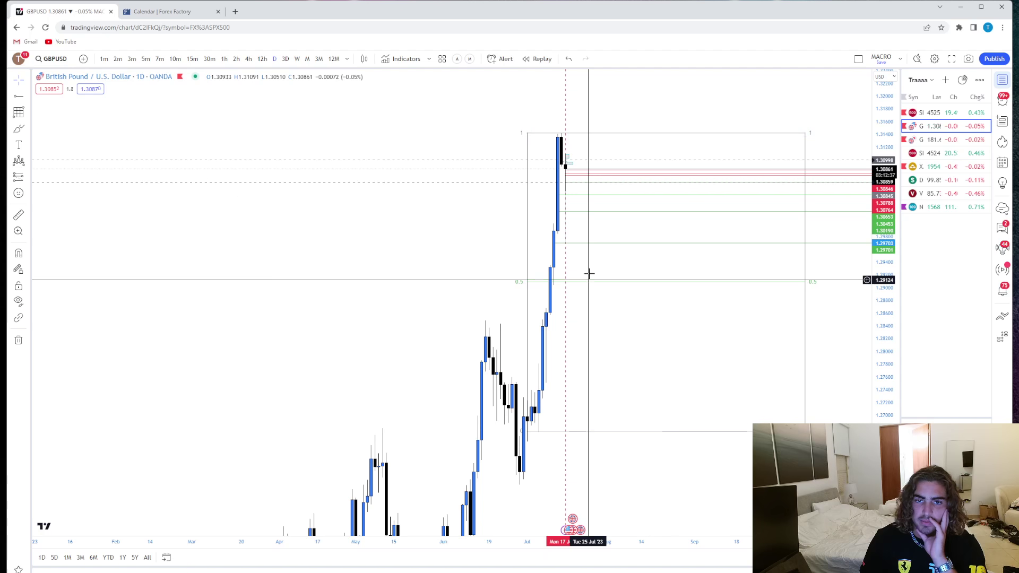
click(224, 59)
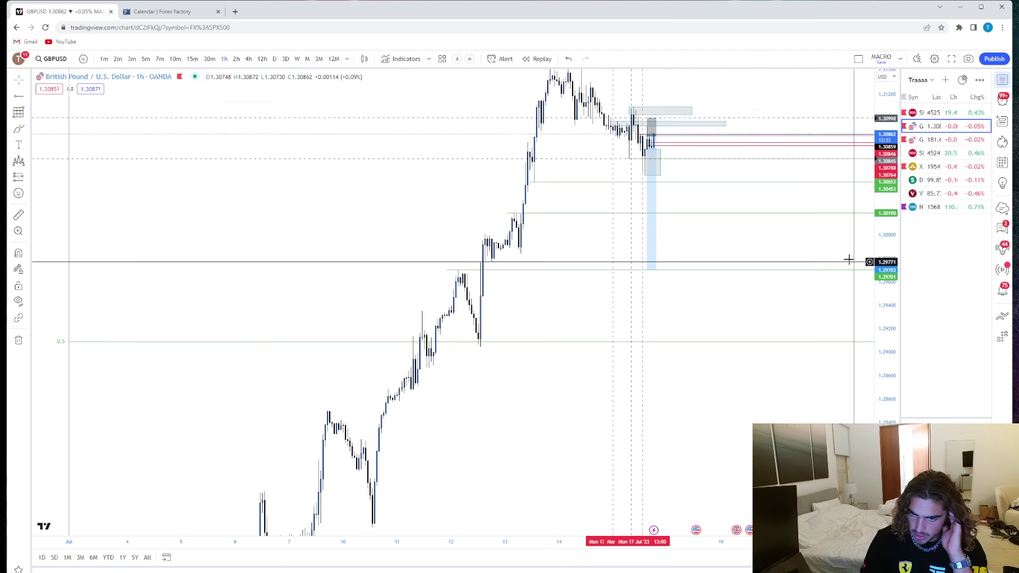
scroll(748, 300, up, 2)
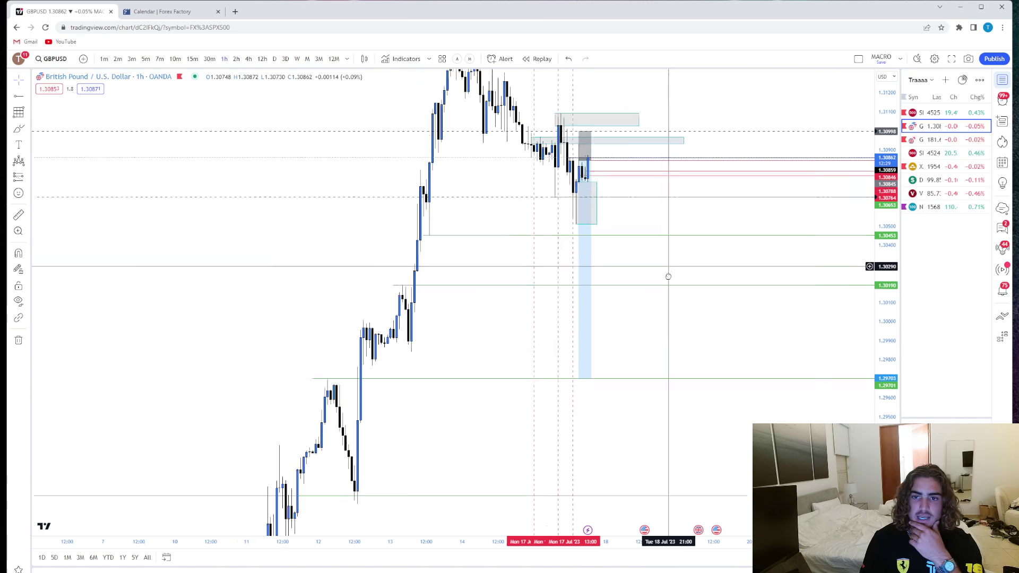
click(193, 59)
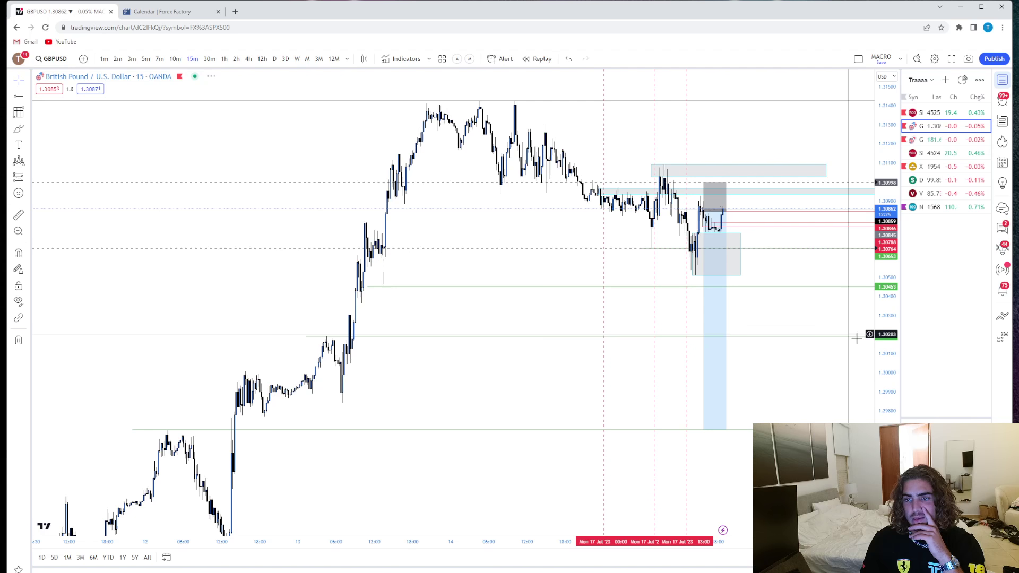
scroll(807, 265, up, 3)
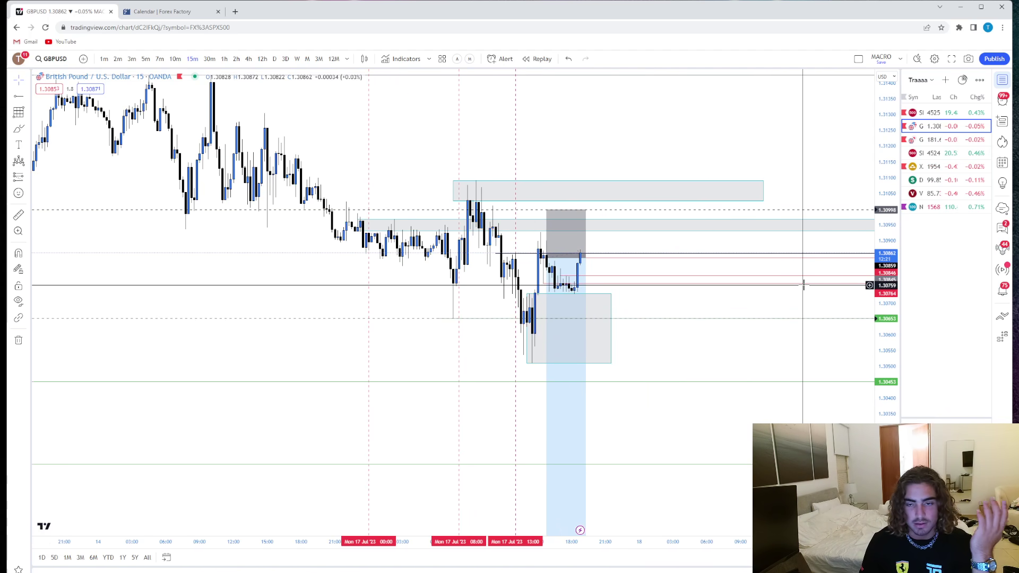
drag(884, 346, 884, 319)
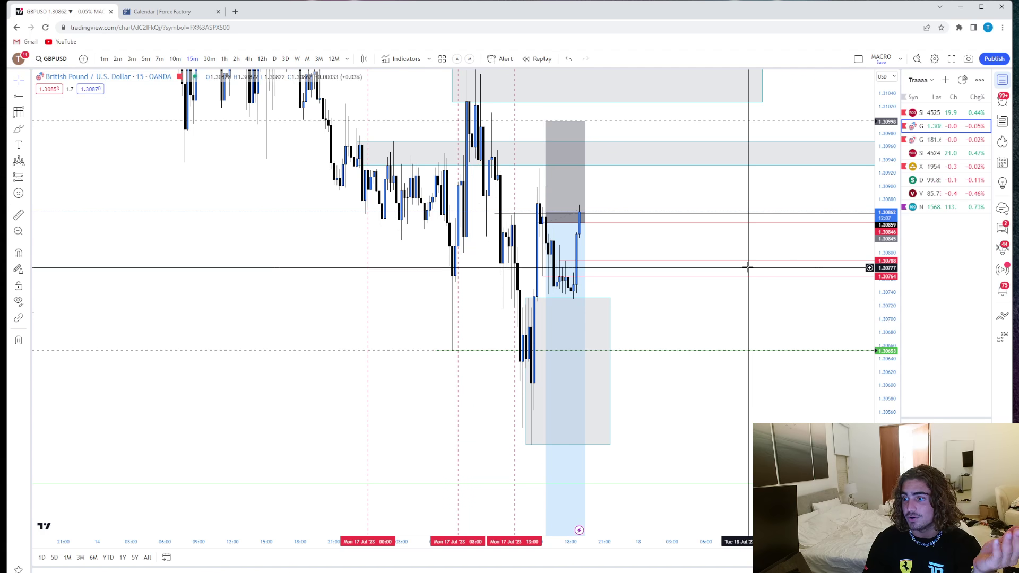
- Recentre the trade setup, check 30-minute, 1-hour and 4-hour, then return to 15-minute
drag(656, 237, 639, 241)
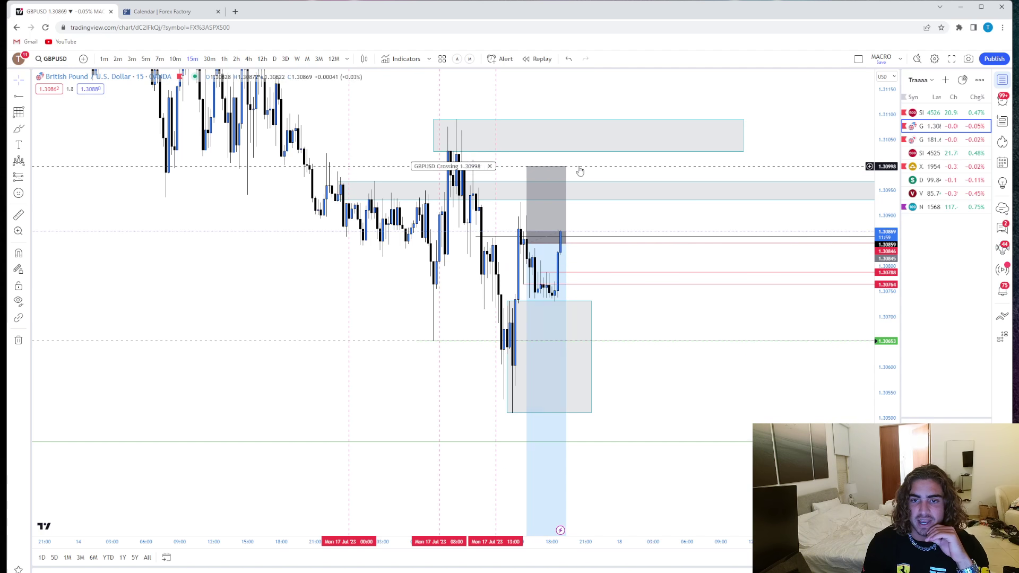
drag(662, 219, 685, 214)
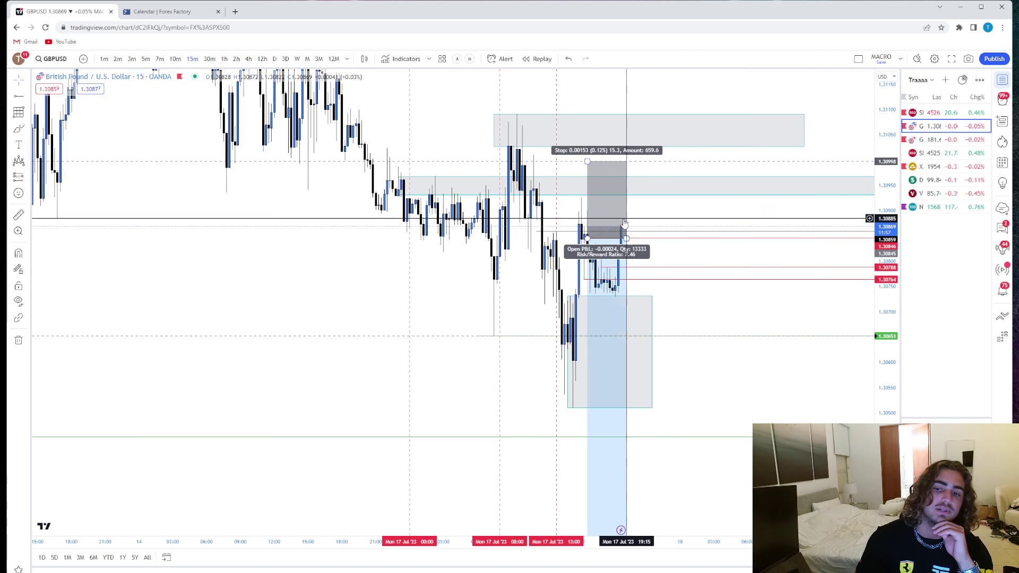
scroll(648, 217, right, 3)
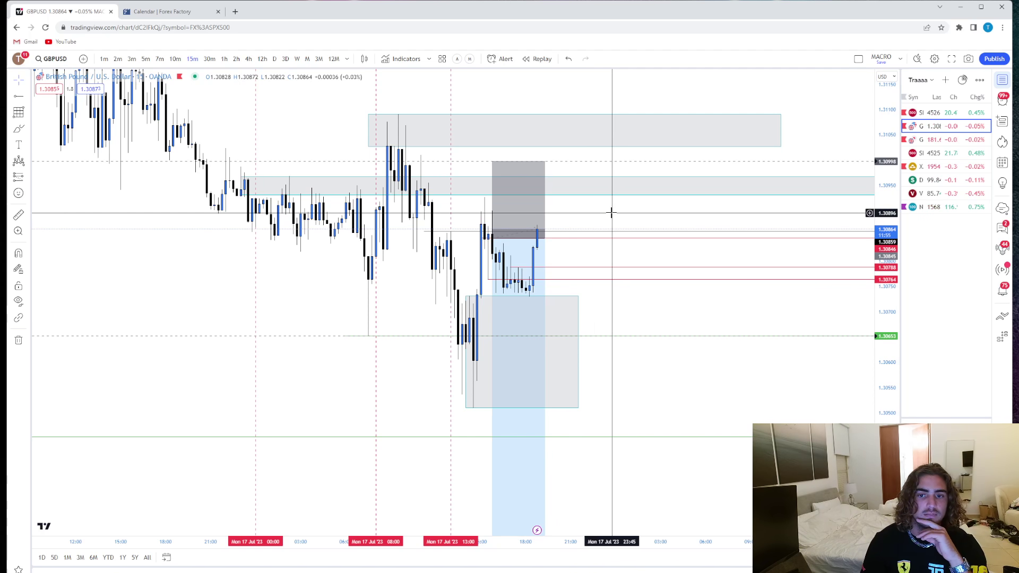
drag(611, 213, 655, 198)
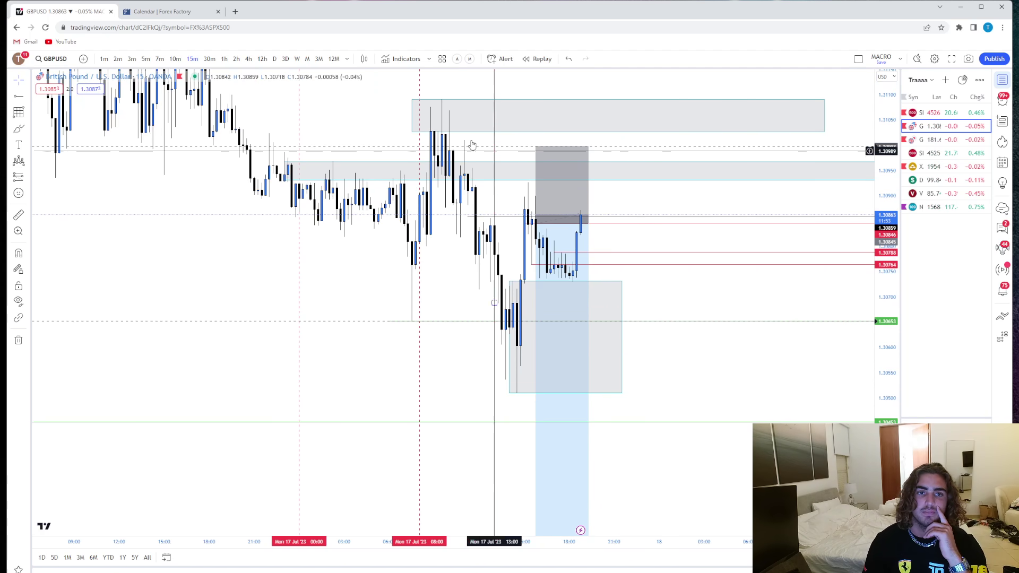
click(210, 59)
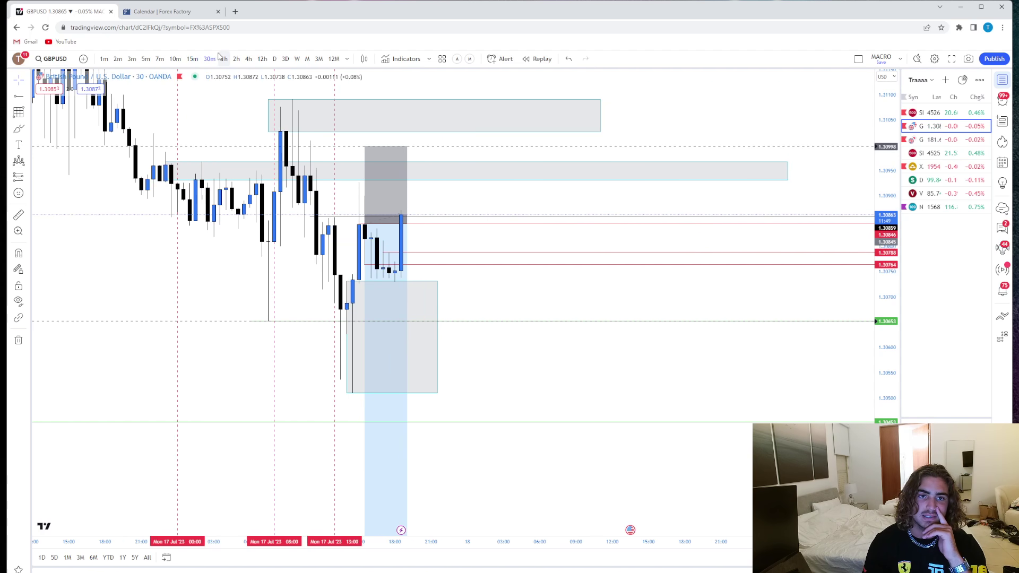
click(223, 59)
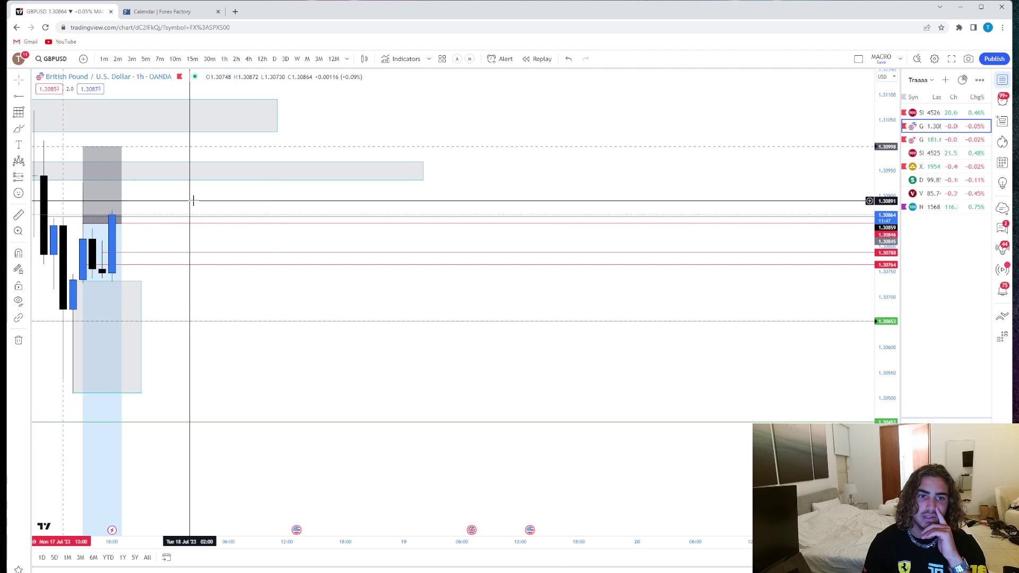
click(249, 59)
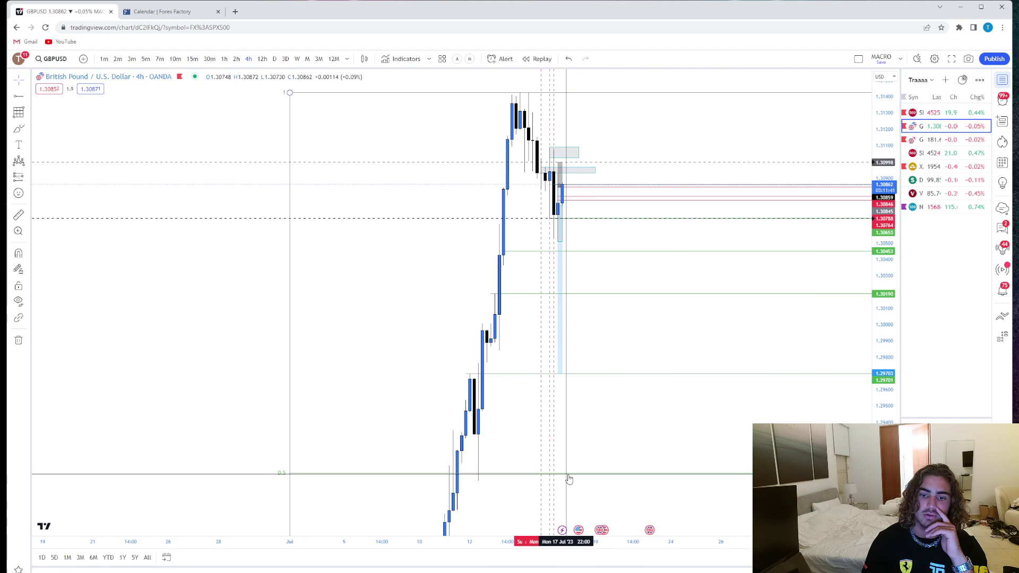
click(224, 59)
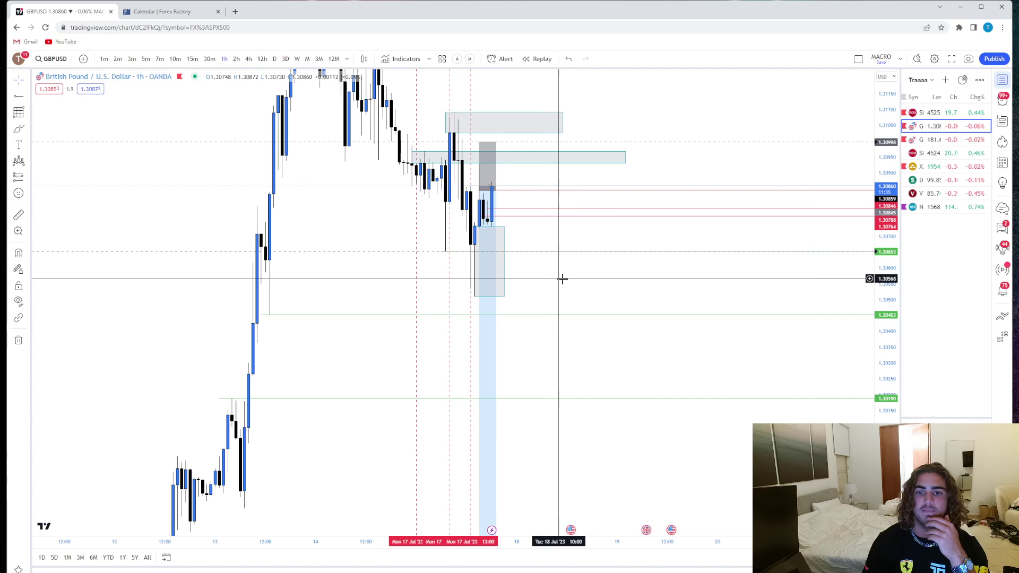
click(190, 59)
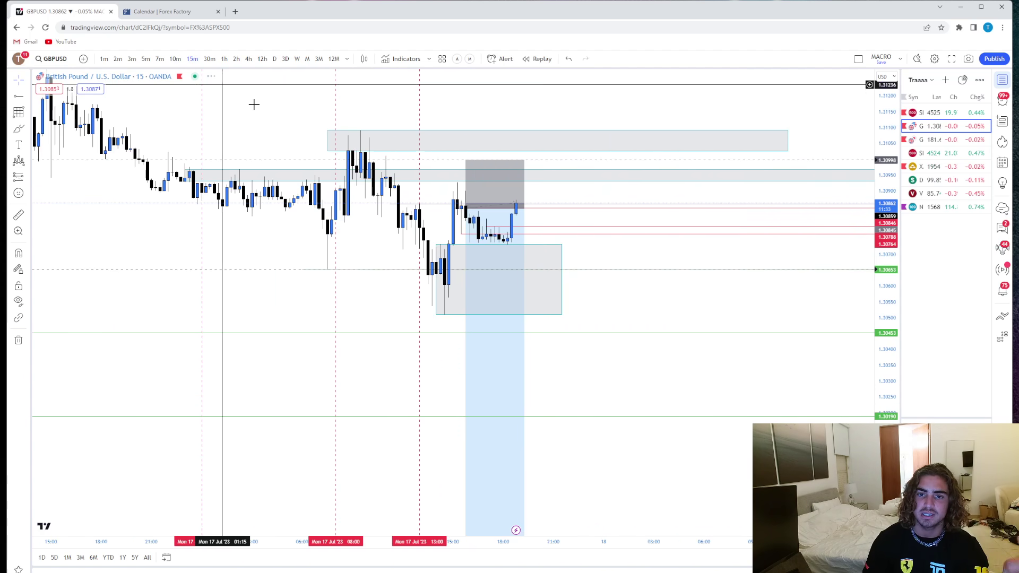
- Switch GBPUSD to 5-minute candles and move the long position's entry back to 15:25
click(146, 58)
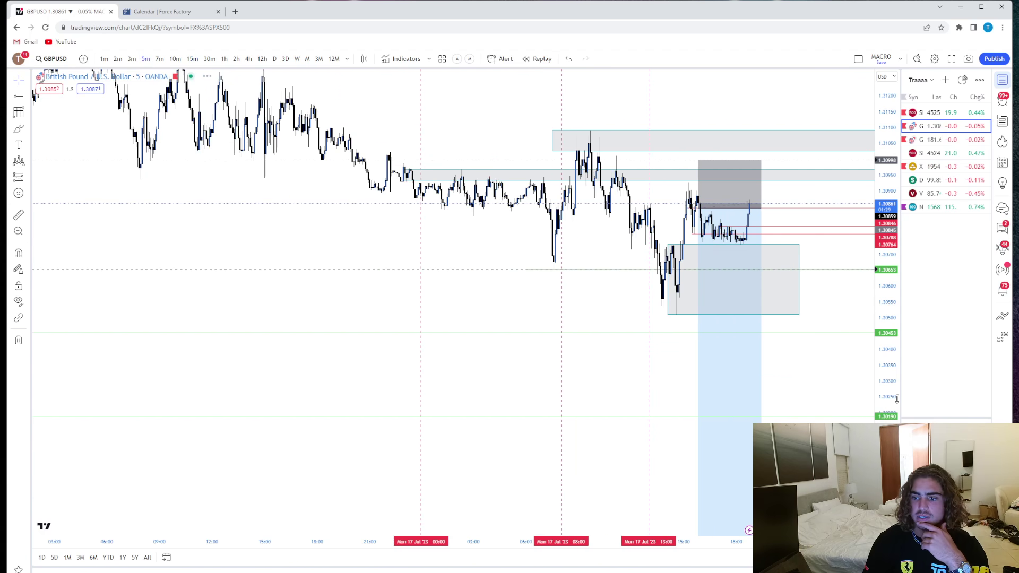
scroll(771, 278, up, 5)
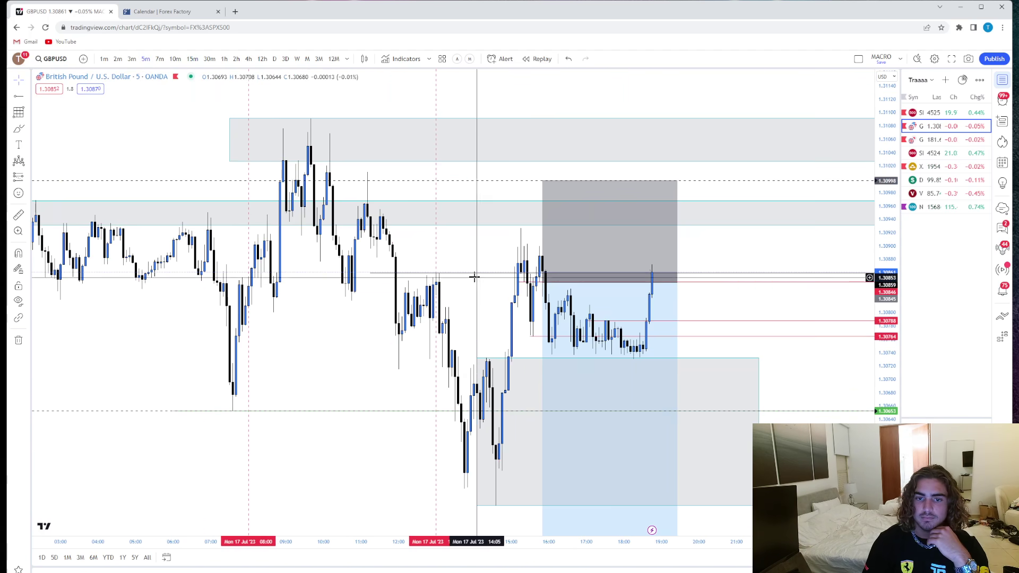
click(542, 282)
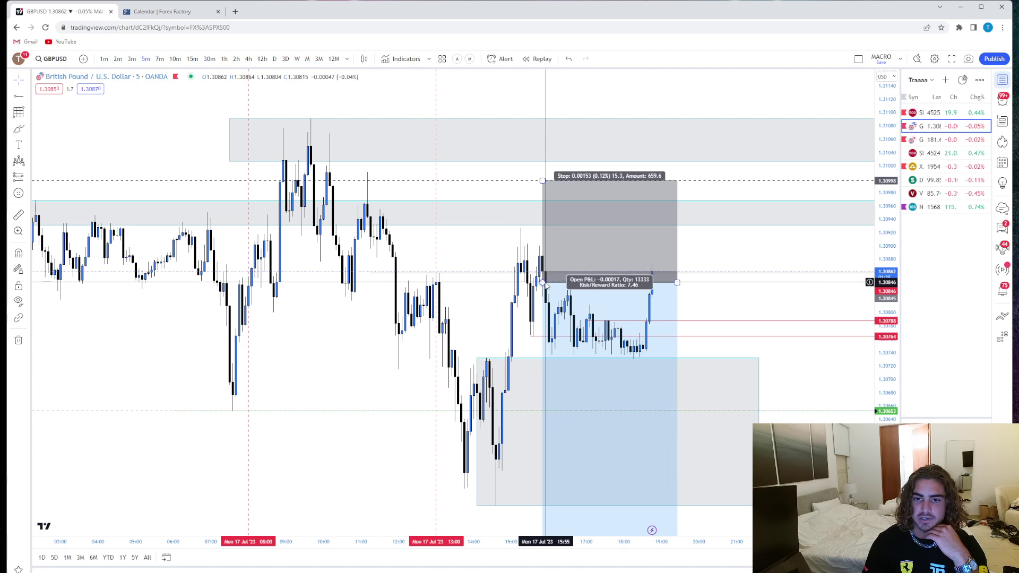
drag(542, 284, 424, 278)
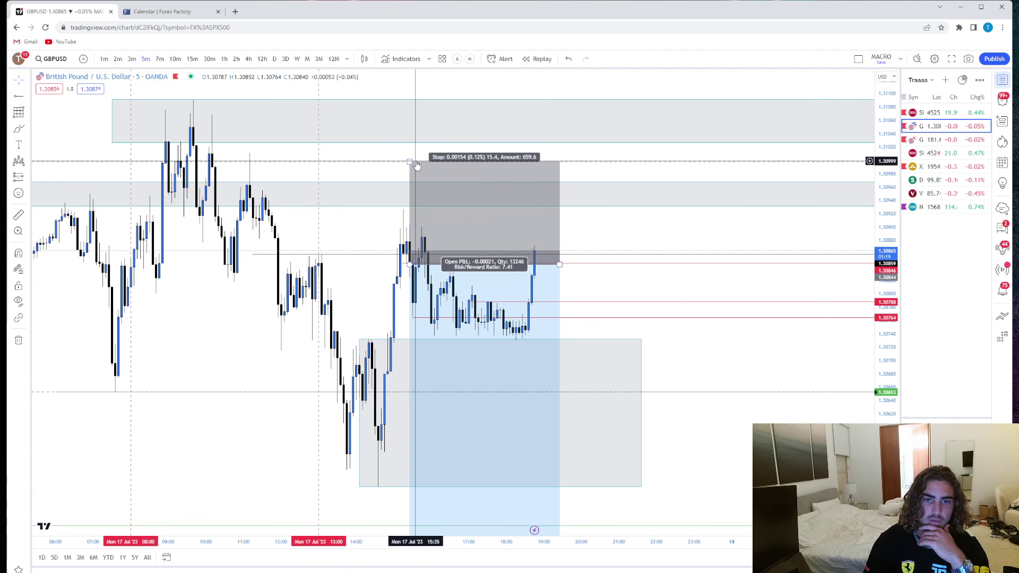
scroll(337, 186, down, 4)
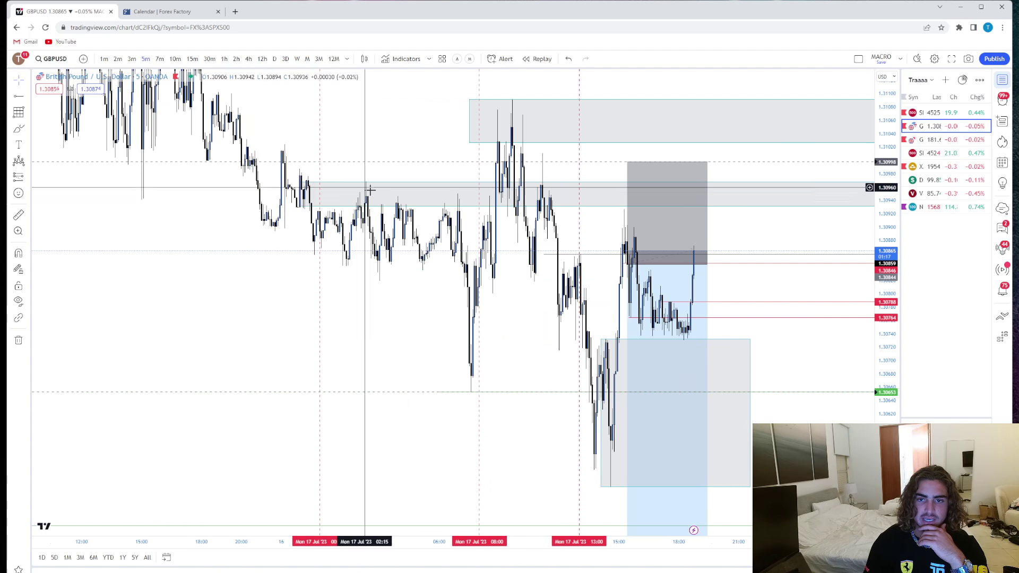
scroll(370, 190, up, 4)
- Reselect the long position several times to review its stats
click(525, 175)
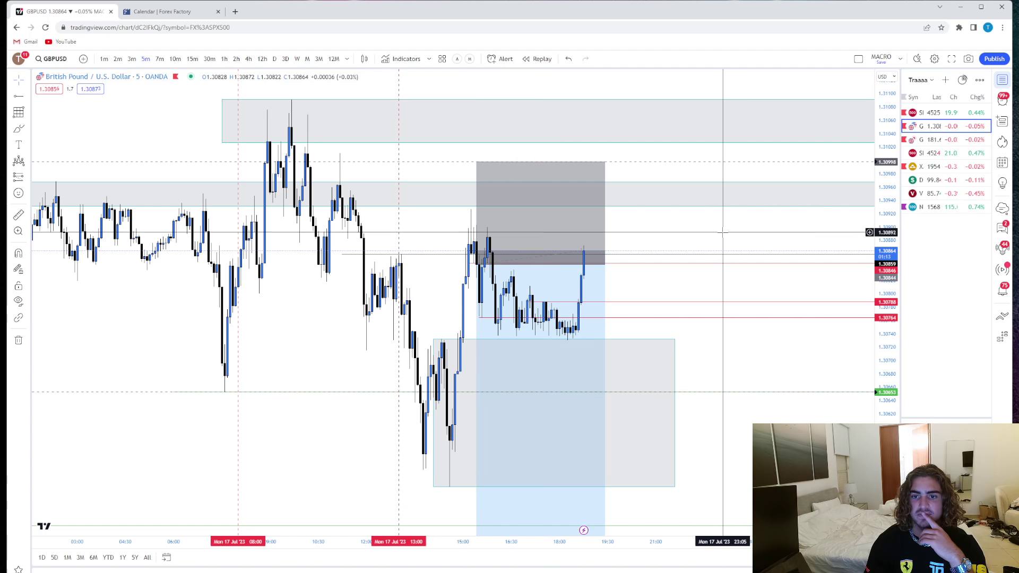
drag(713, 246, 701, 229)
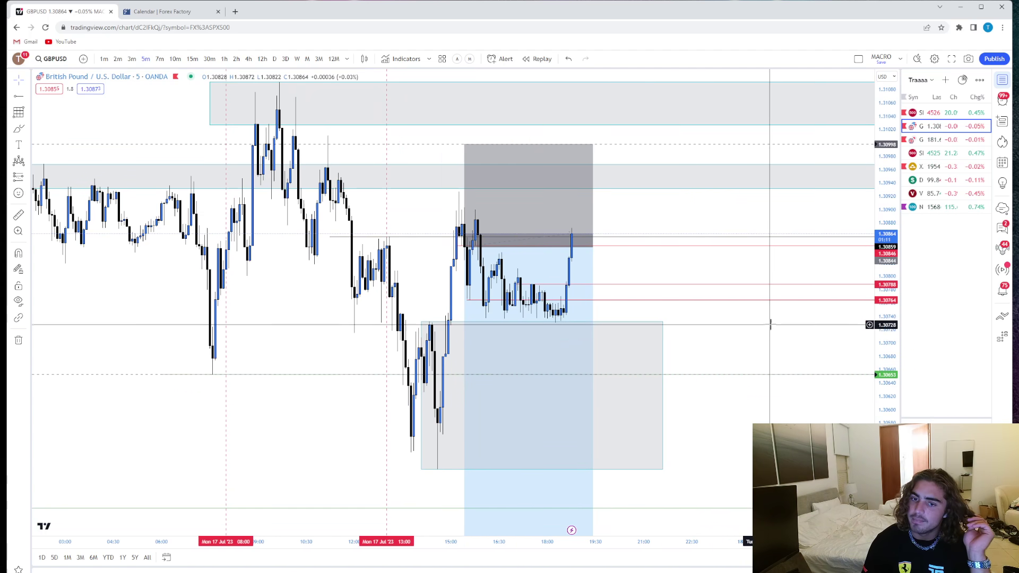
drag(766, 330, 758, 326)
click(478, 240)
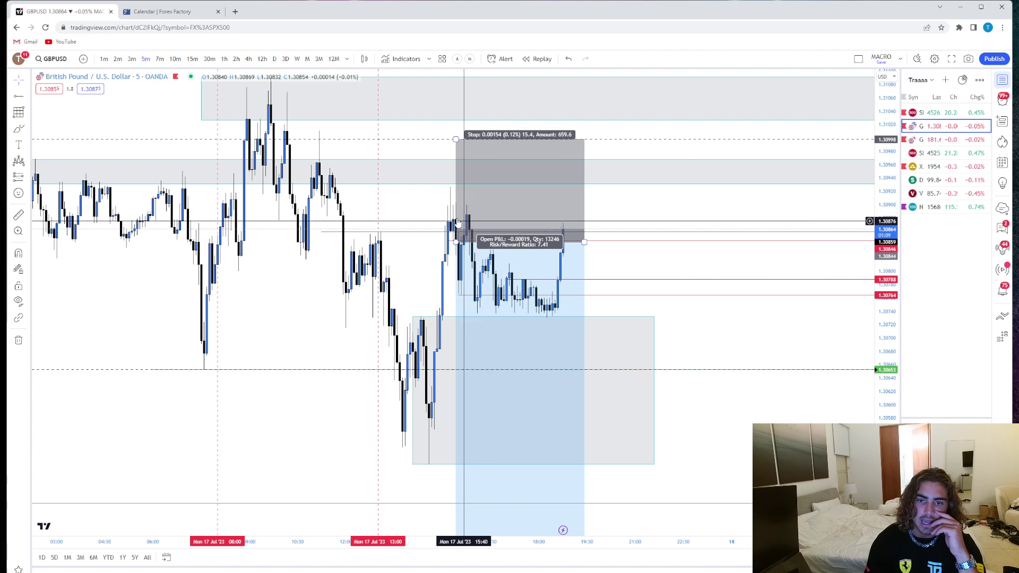
click(688, 315)
drag(688, 315, 686, 309)
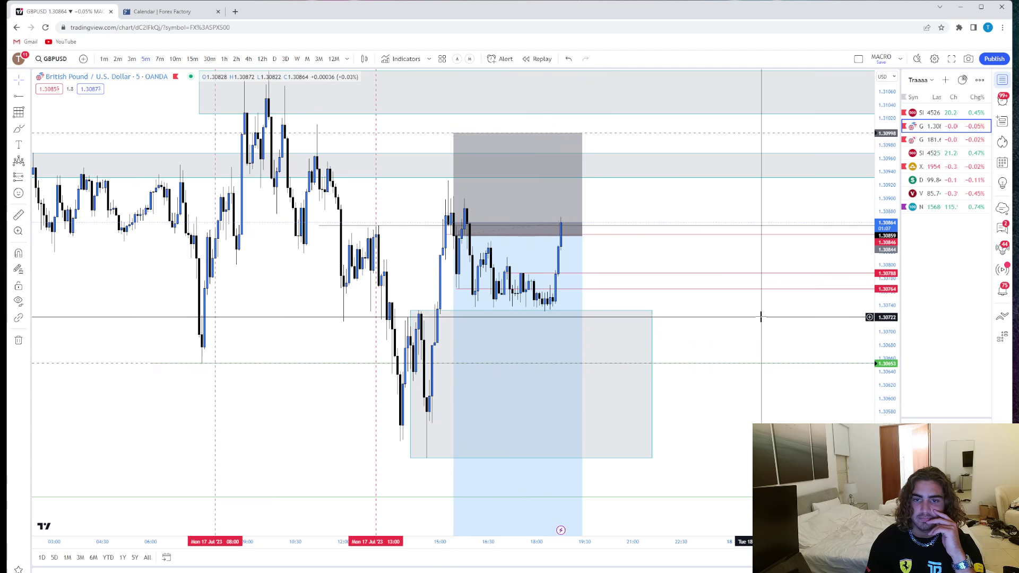
click(491, 264)
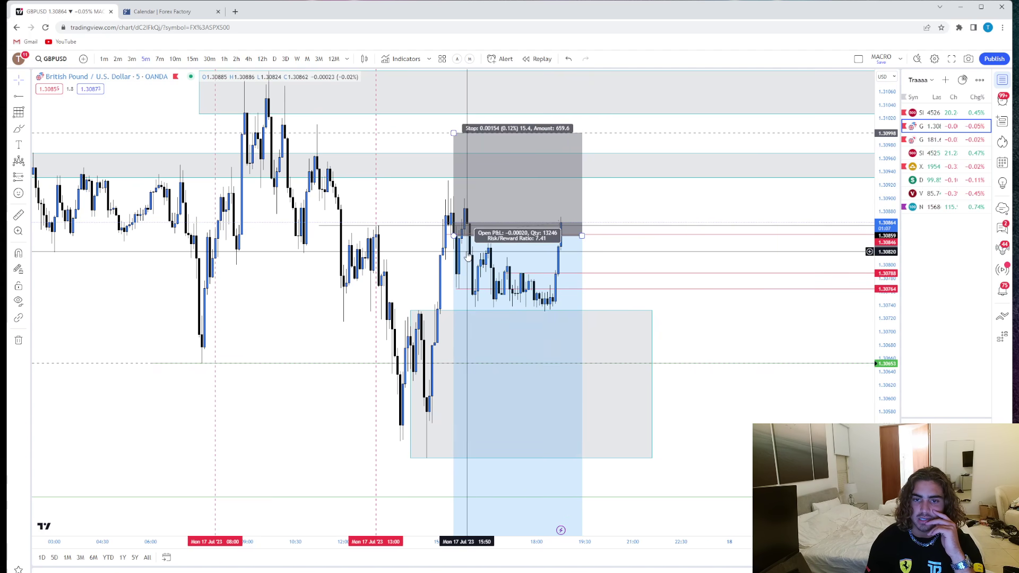
click(585, 291)
click(569, 279)
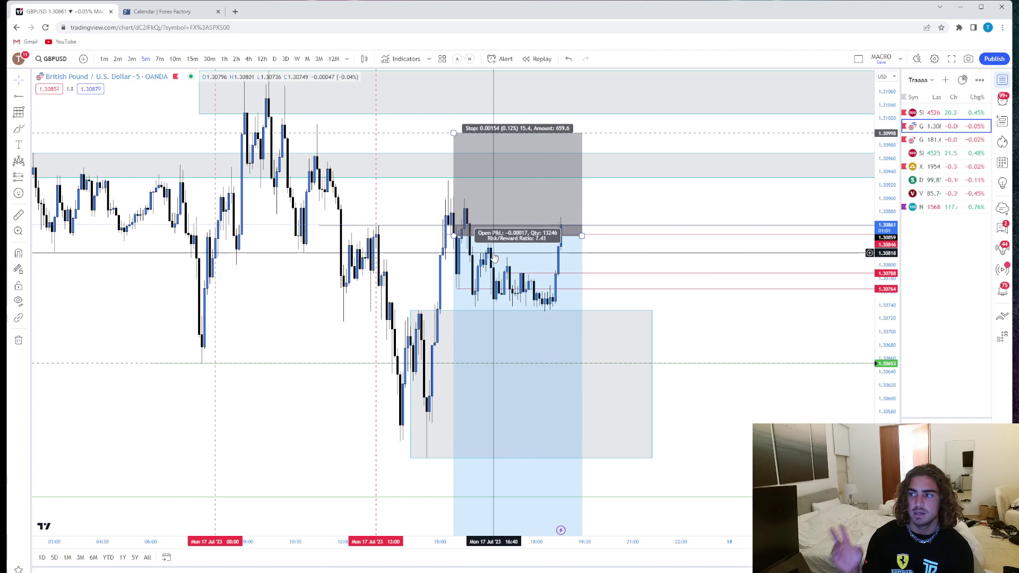
click(637, 255)
- Pan to earlier candles and sketch a magenta freehand path over the recent consolidation
mouse_move(637, 255)
mouse_down()
mouse_move(694, 251)
mouse_move(664, 237)
mouse_up()
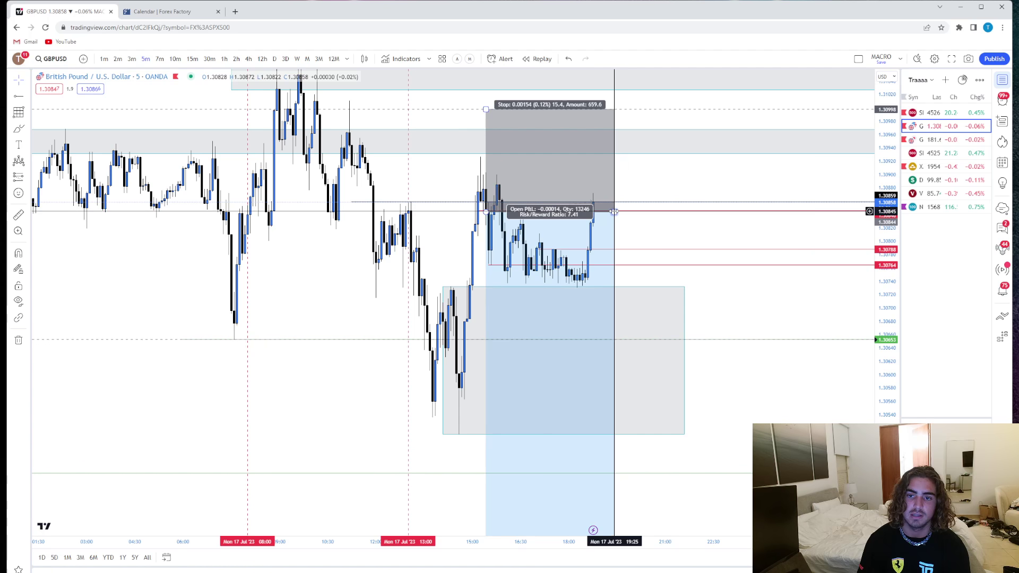
drag(665, 228, 693, 226)
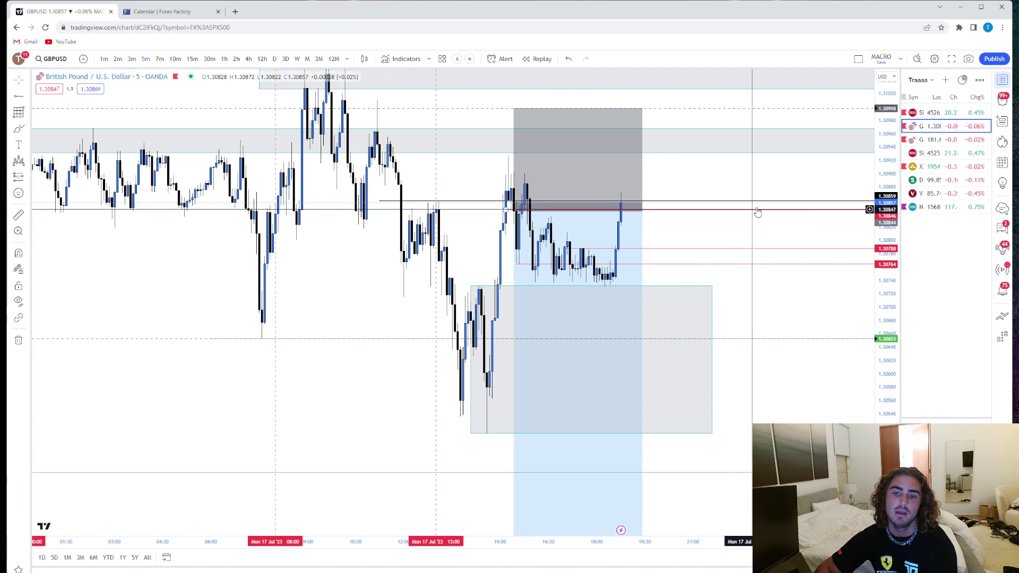
drag(720, 182, 710, 173)
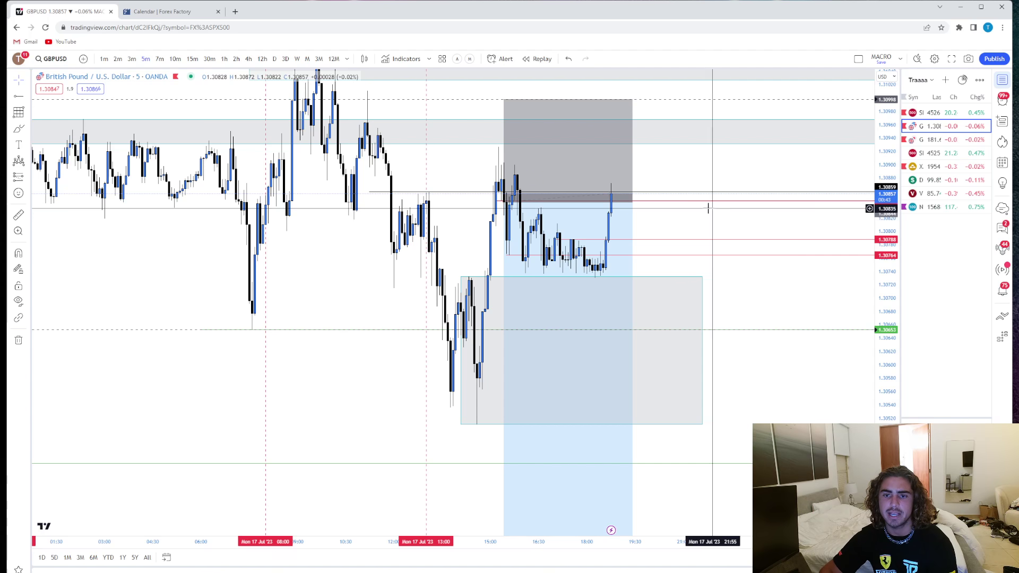
drag(663, 216, 695, 205)
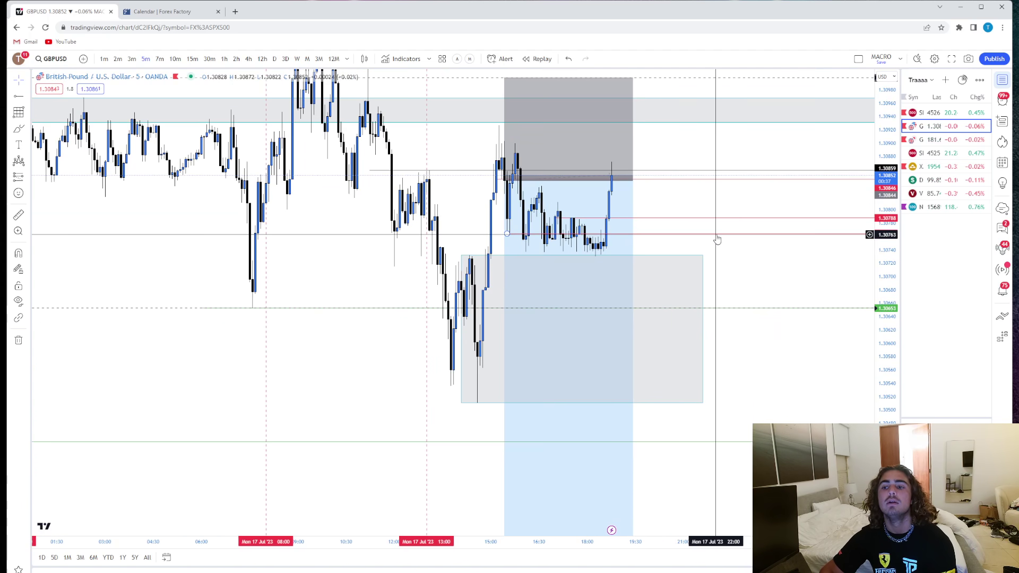
drag(712, 239, 728, 230)
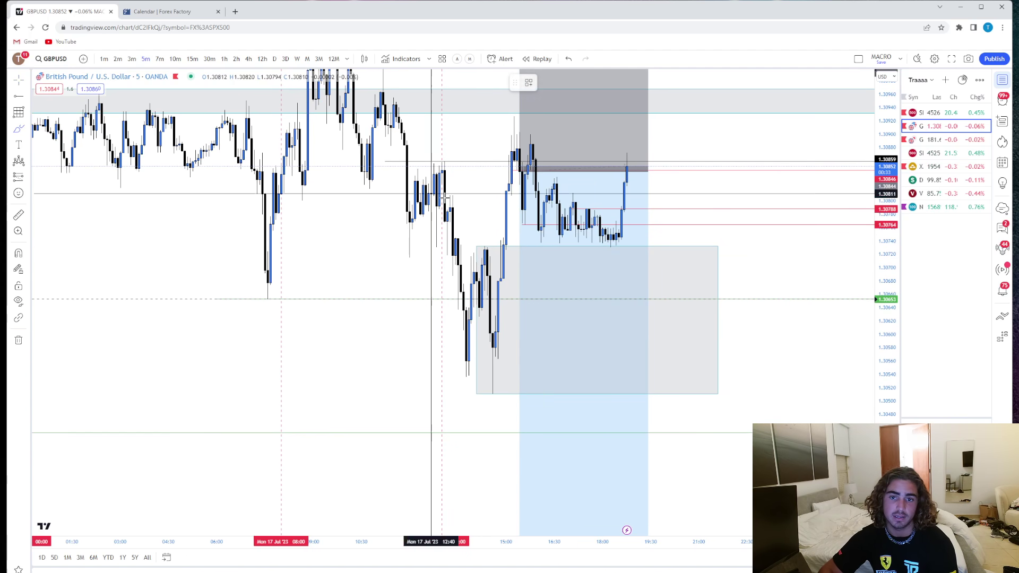
mouse_move(541, 229)
mouse_down()
mouse_move(567, 189)
mouse_move(592, 226)
mouse_move(630, 241)
mouse_up()
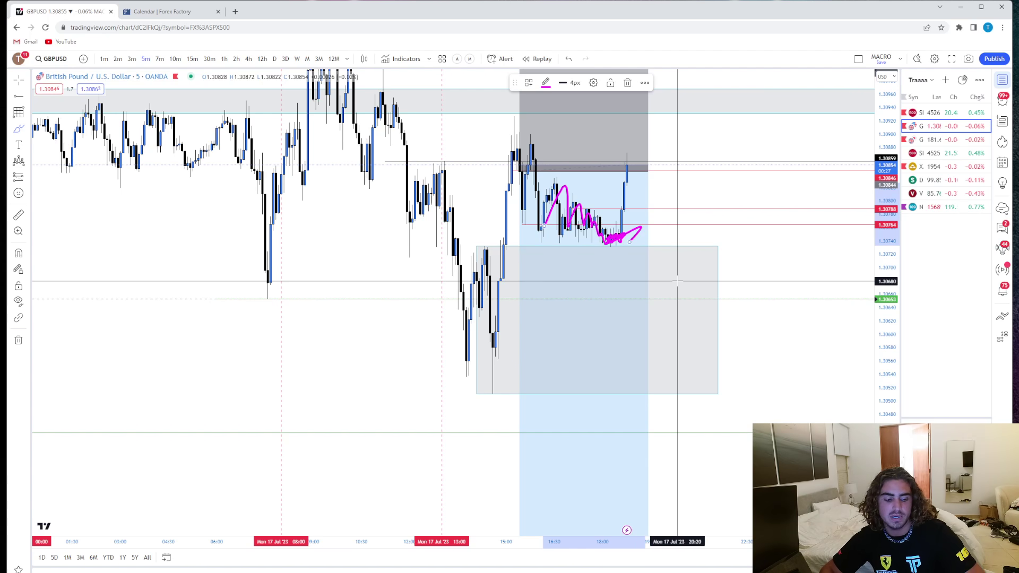
- Undo the magenta freehand strokes and circle, and set the interval to 15 minutes
key(ctrl+z)
mouse_move(619, 225)
mouse_down()
mouse_move(601, 234)
mouse_move(622, 247)
mouse_move(610, 234)
mouse_move(622, 236)
mouse_move(606, 247)
mouse_up()
key(ctrl+z)
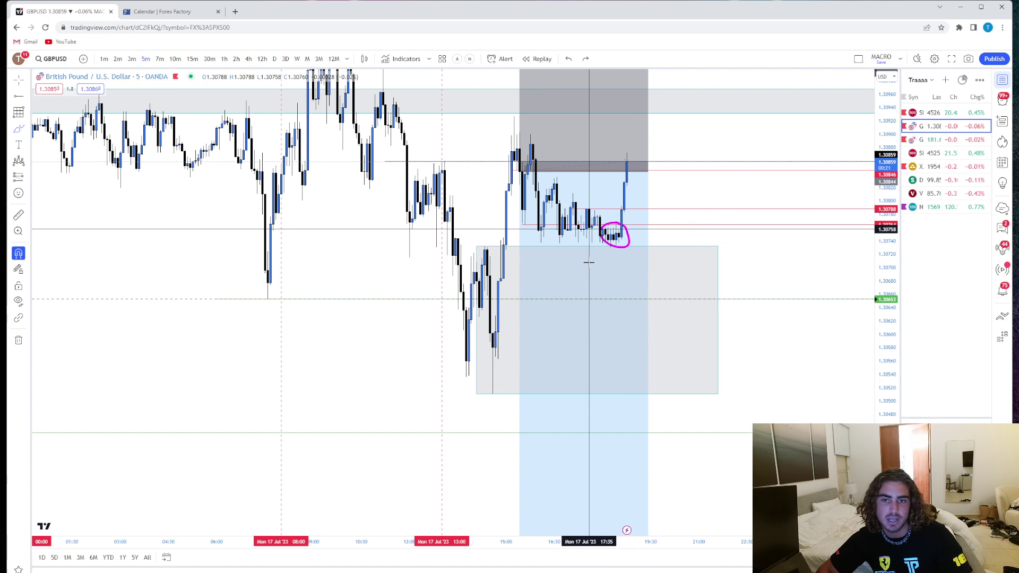
key(ctrl+z)
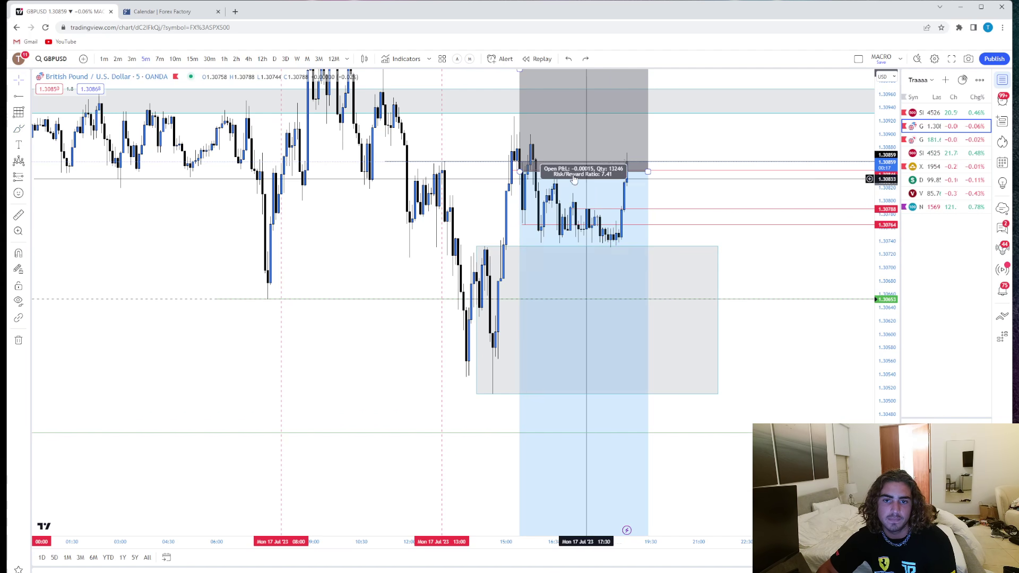
text(15)
key(Return)
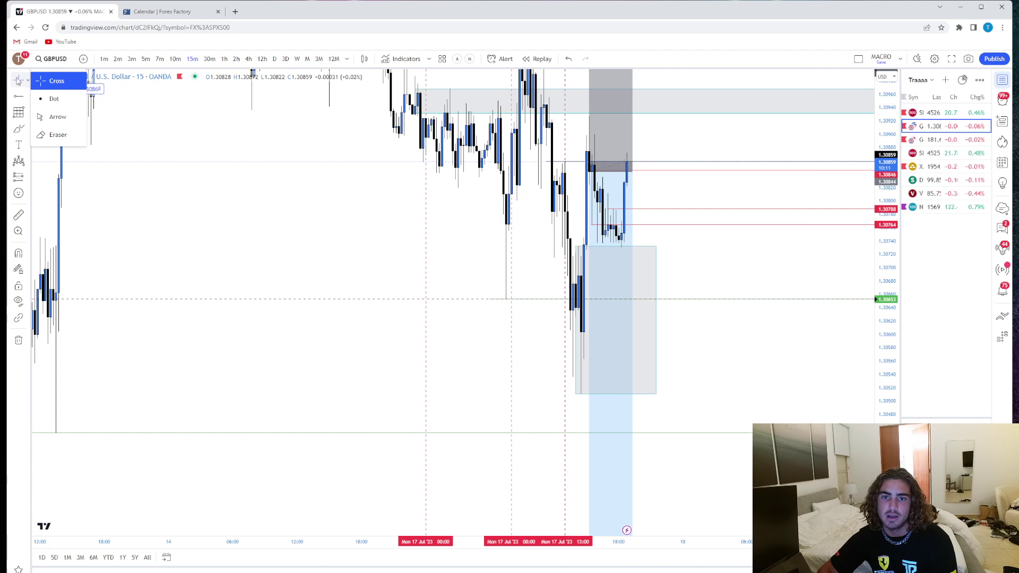
- Zoom and recentre the 15-minute GBPUSD chart on the position, then open GBPJPY
scroll(638, 274, up, 3)
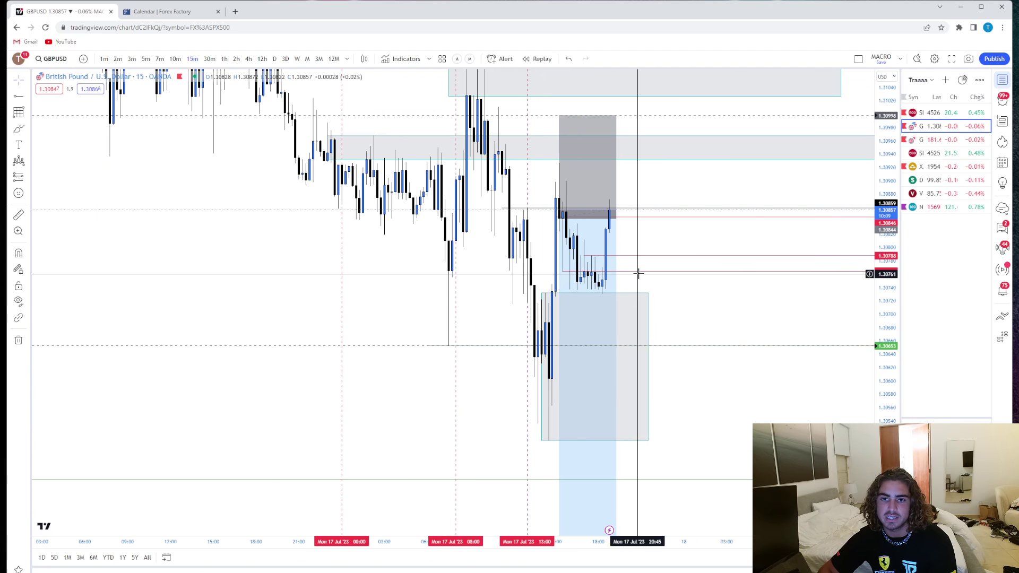
scroll(638, 274, up, 2)
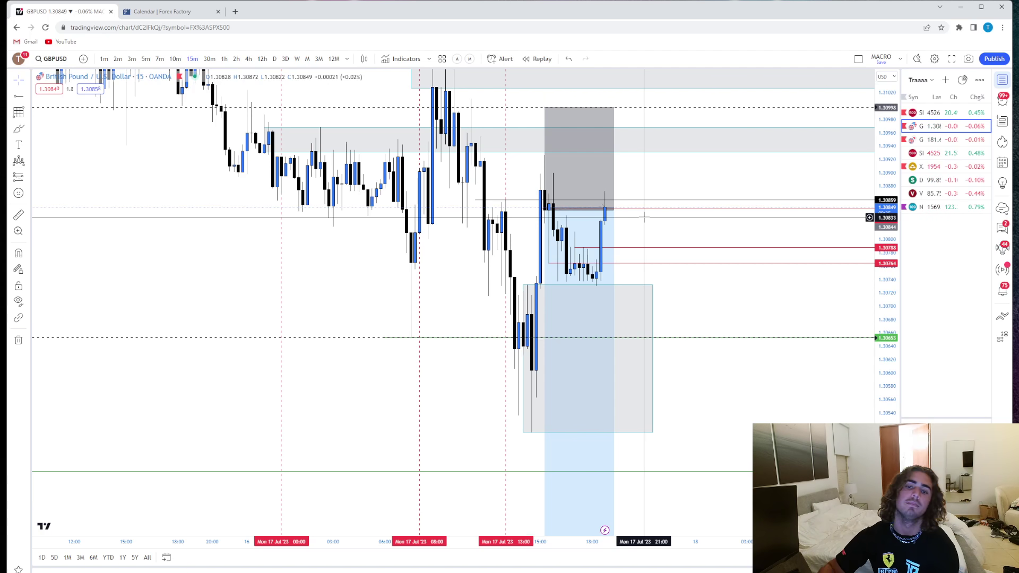
drag(628, 182, 805, 183)
drag(882, 168, 690, 229)
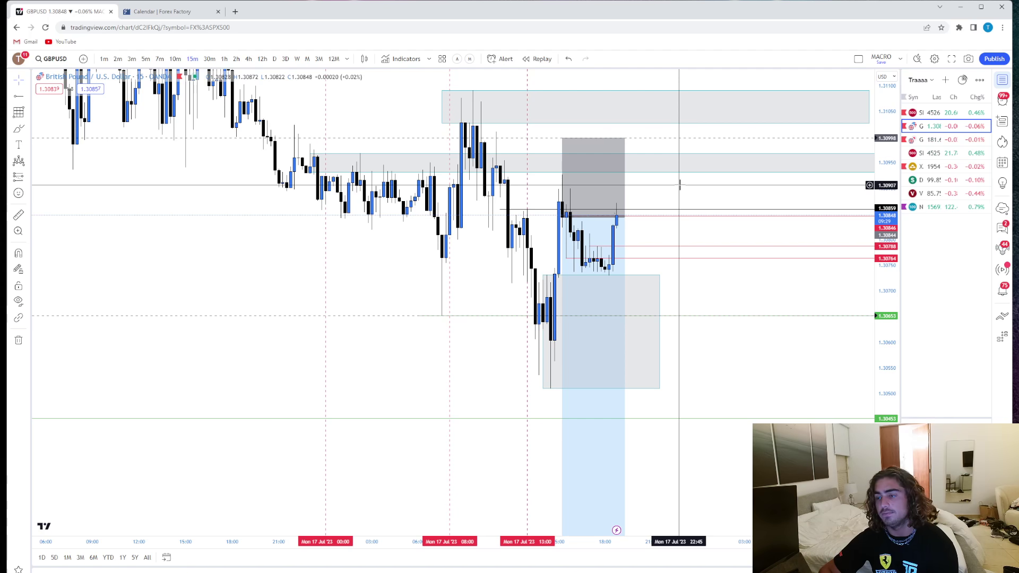
click(936, 142)
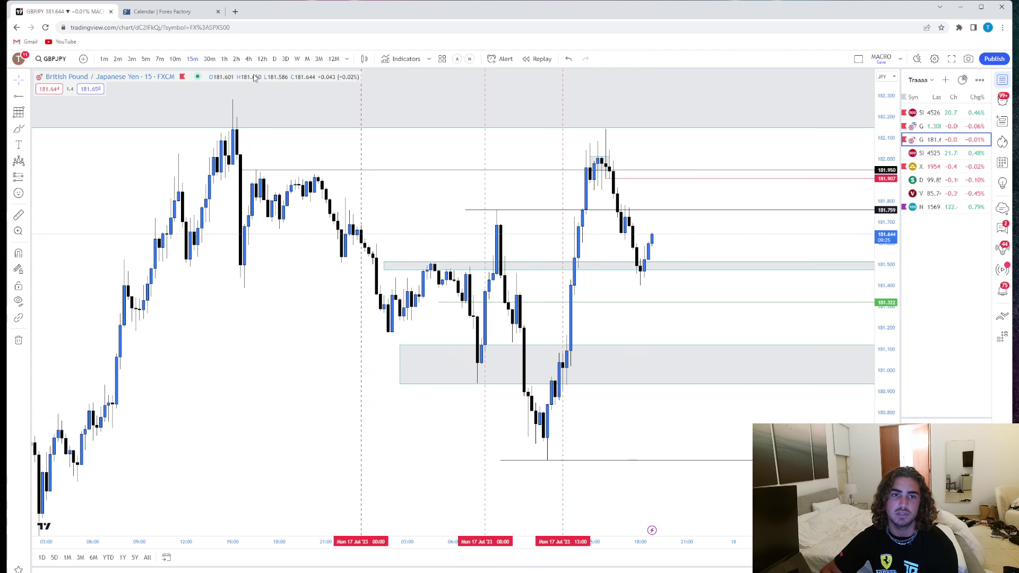
- Flip GBPJPY through 1-hour, 4-hour and daily candles, then down to 5-minute
click(223, 59)
click(248, 59)
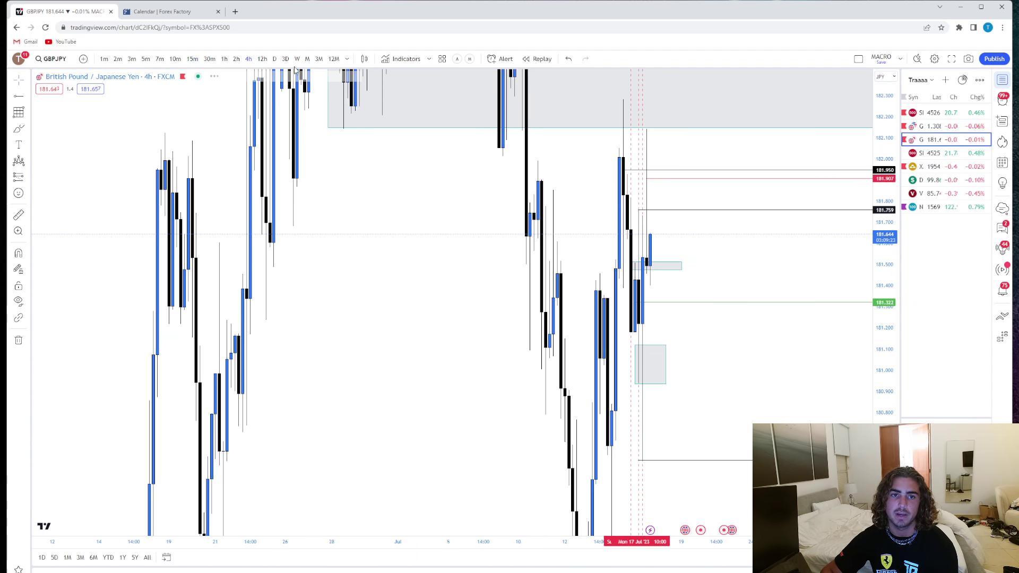
click(275, 59)
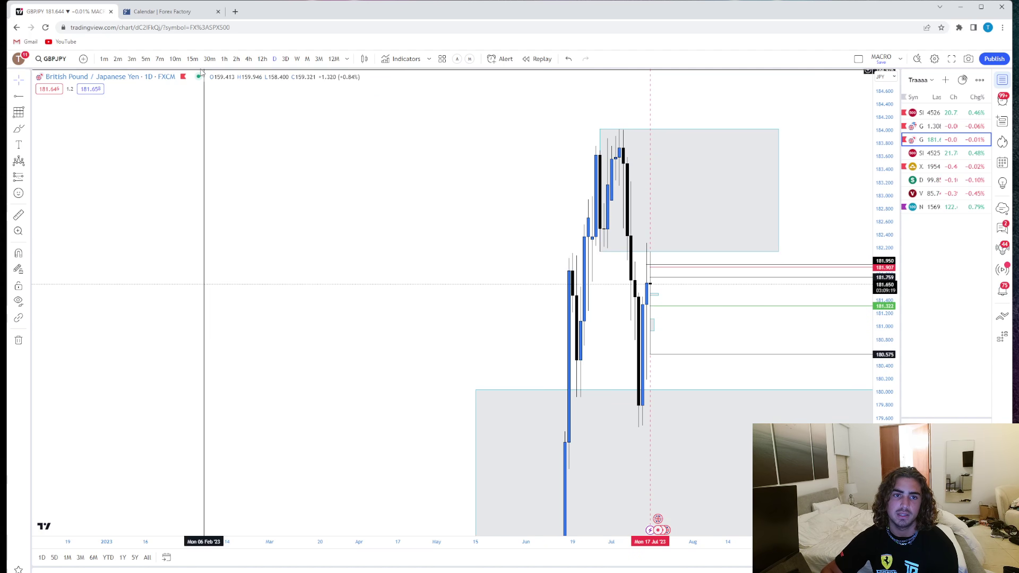
click(248, 59)
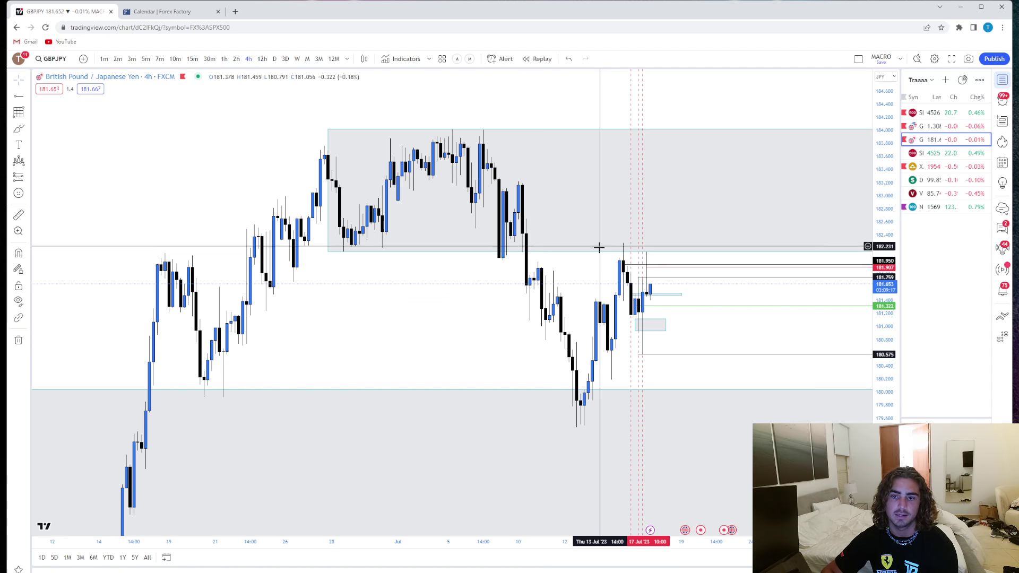
click(222, 58)
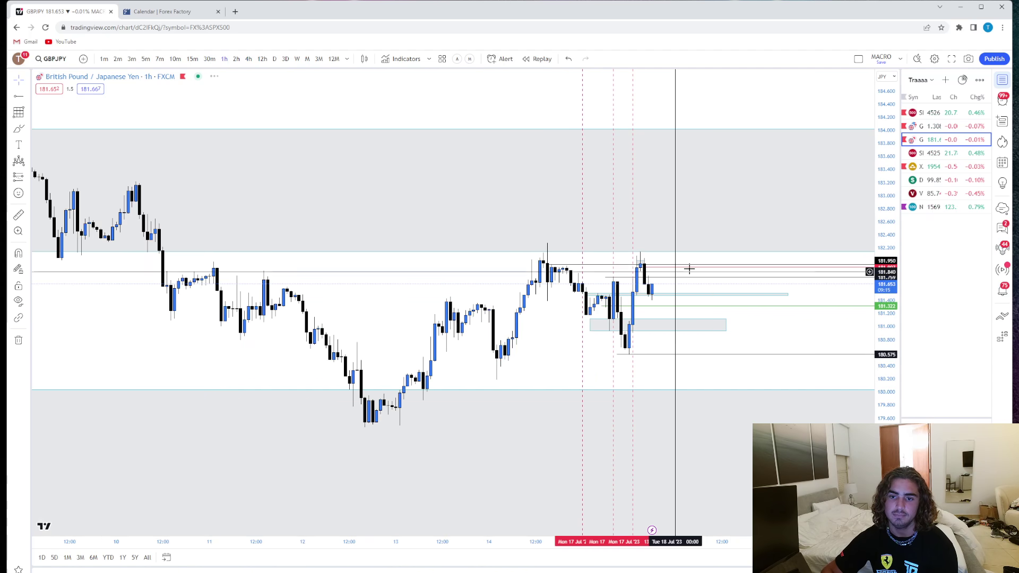
scroll(603, 273, up, 3)
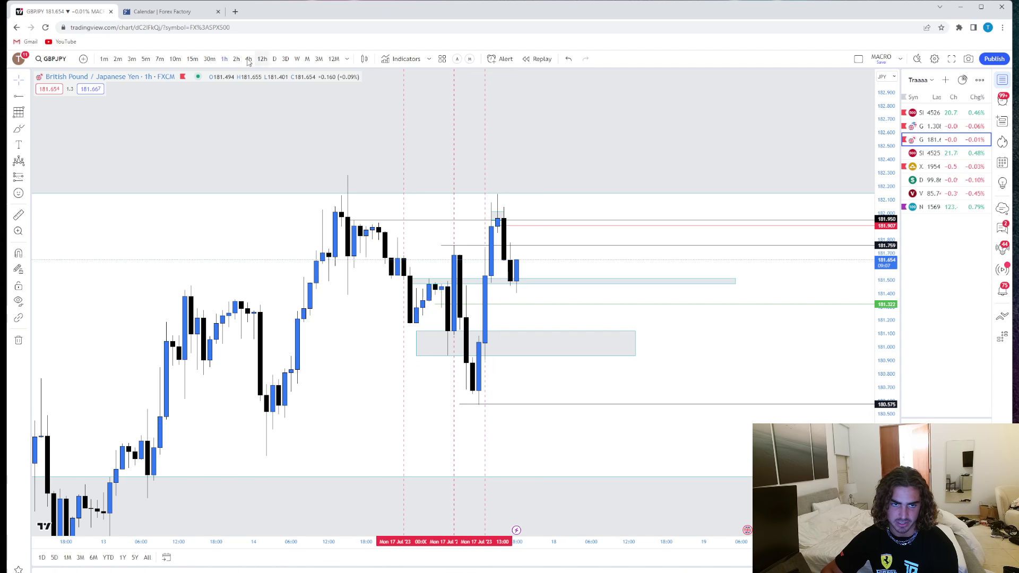
click(145, 59)
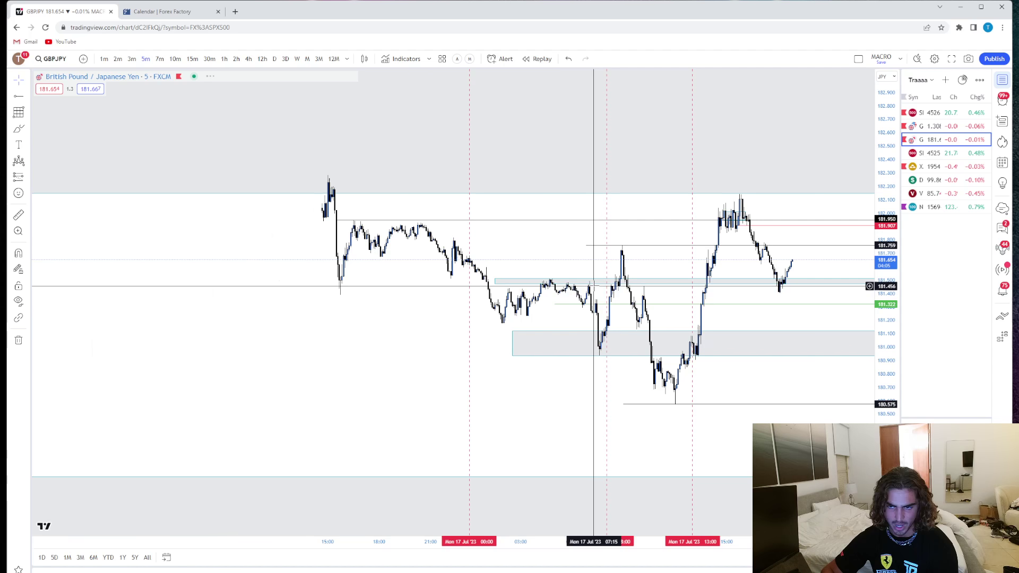
- Delete the grey rectangle around the GBPJPY peak and reposition the chart around the zones
scroll(680, 320, up, 5)
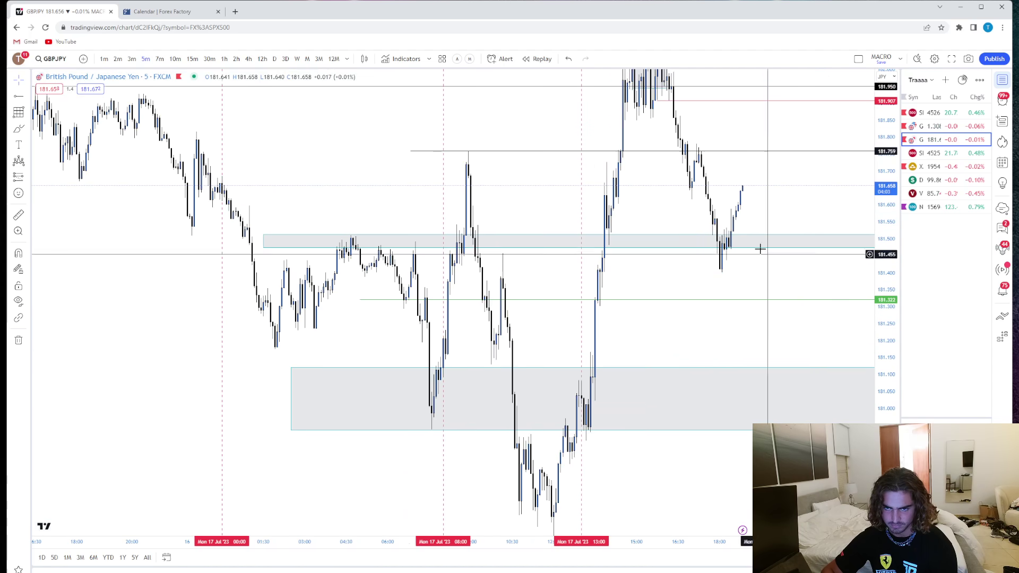
scroll(474, 156, down, 5)
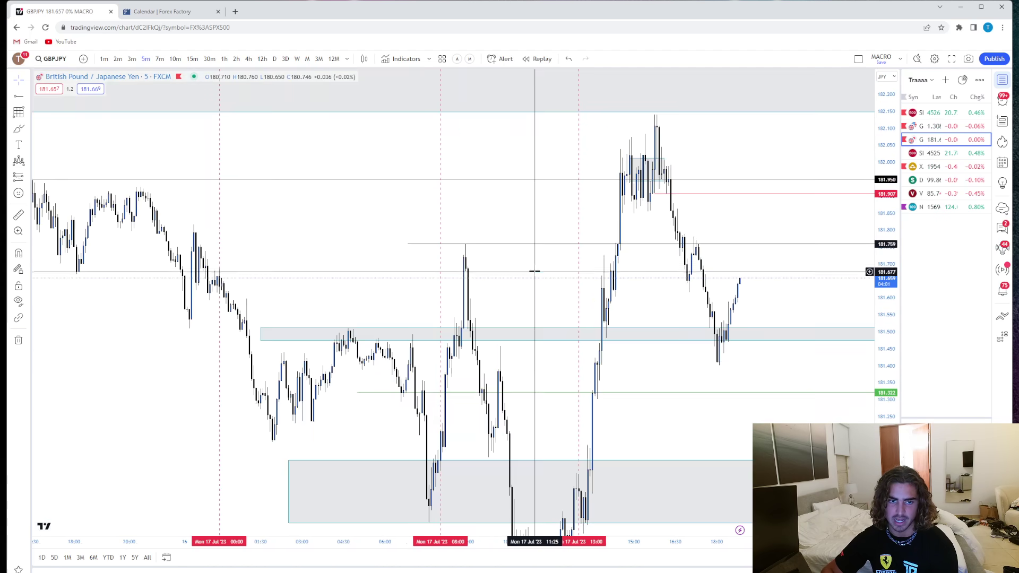
drag(460, 127, 298, 205)
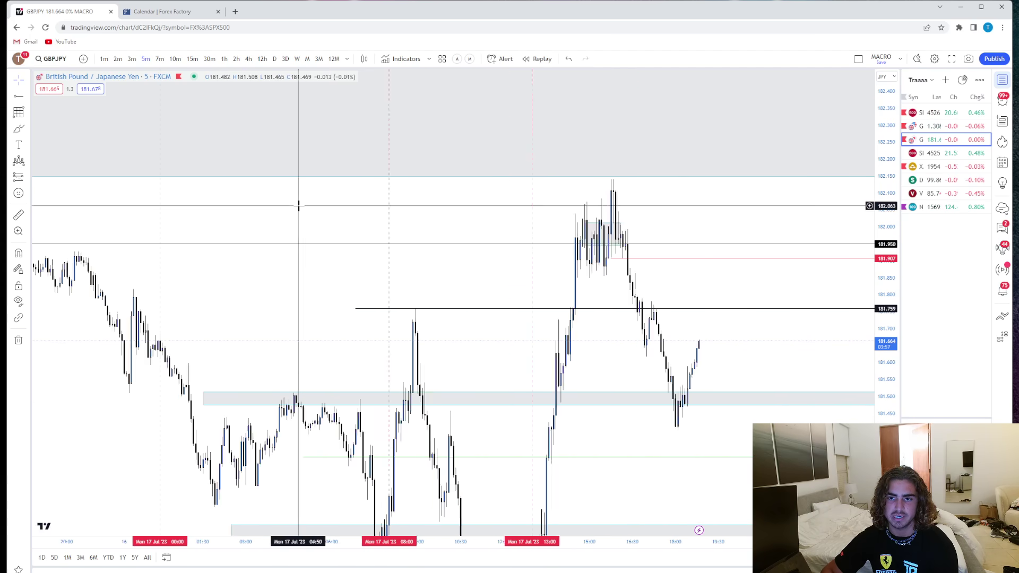
click(537, 224)
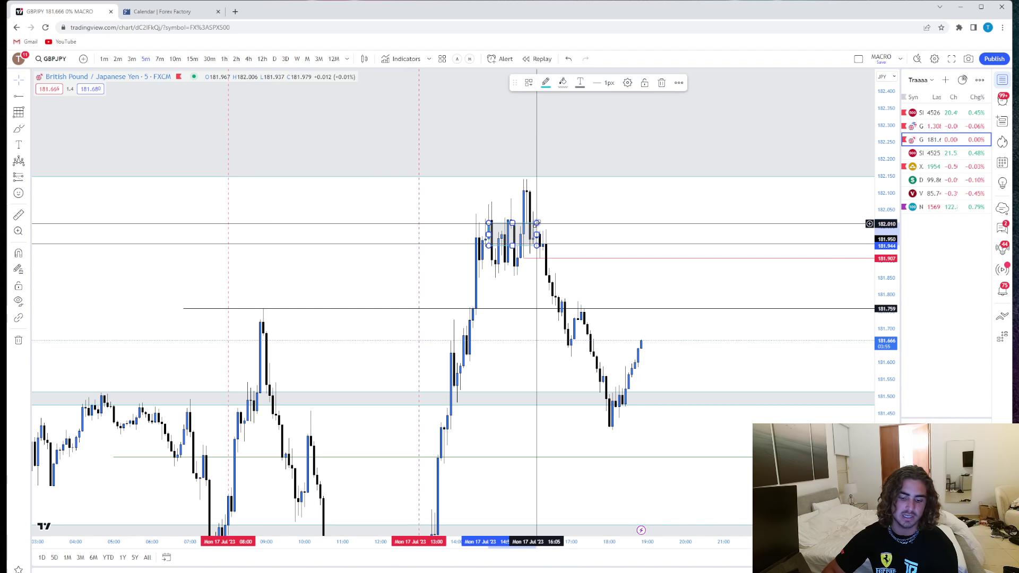
key(Delete)
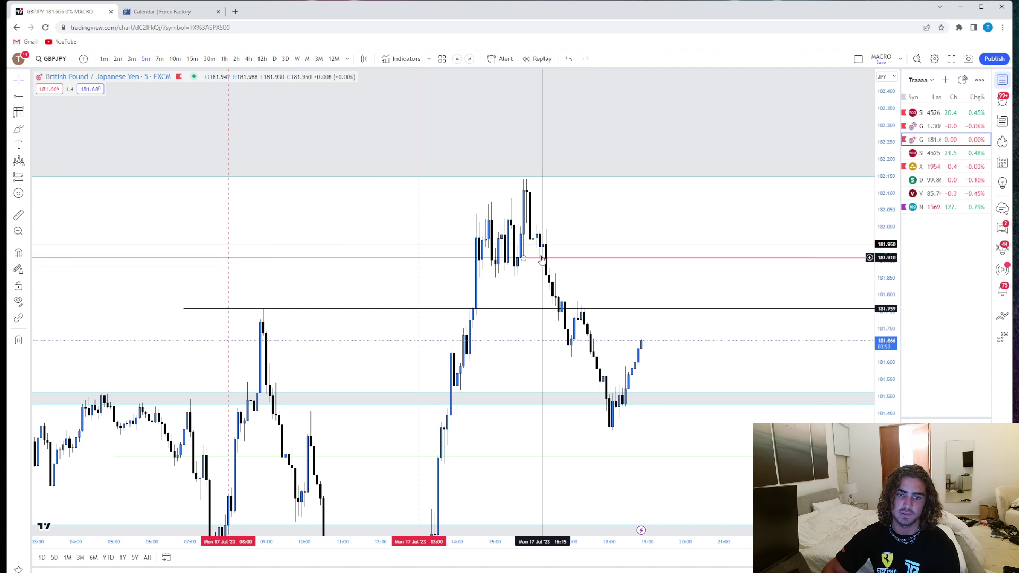
scroll(561, 218, down, 4)
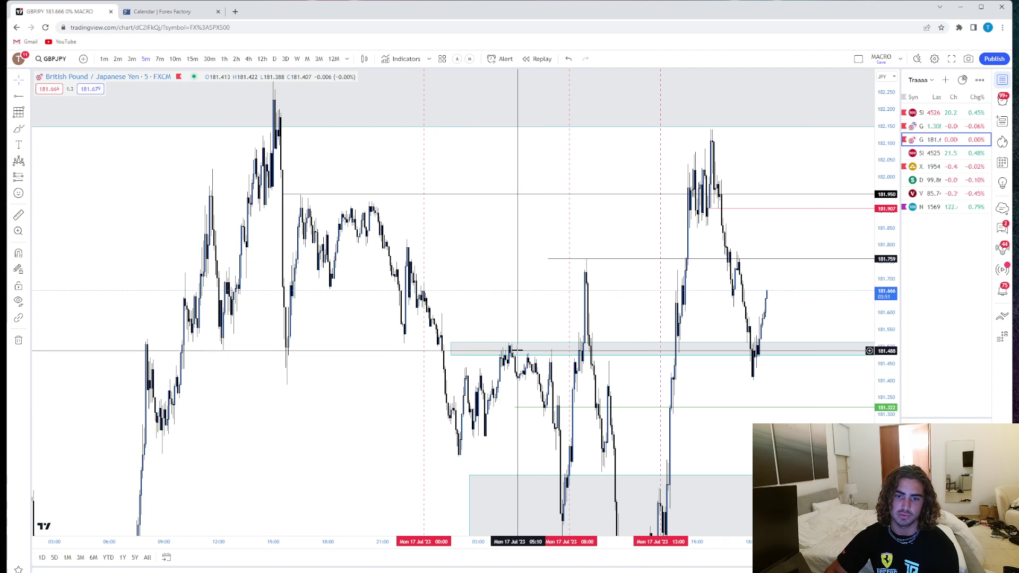
drag(516, 350, 430, 253)
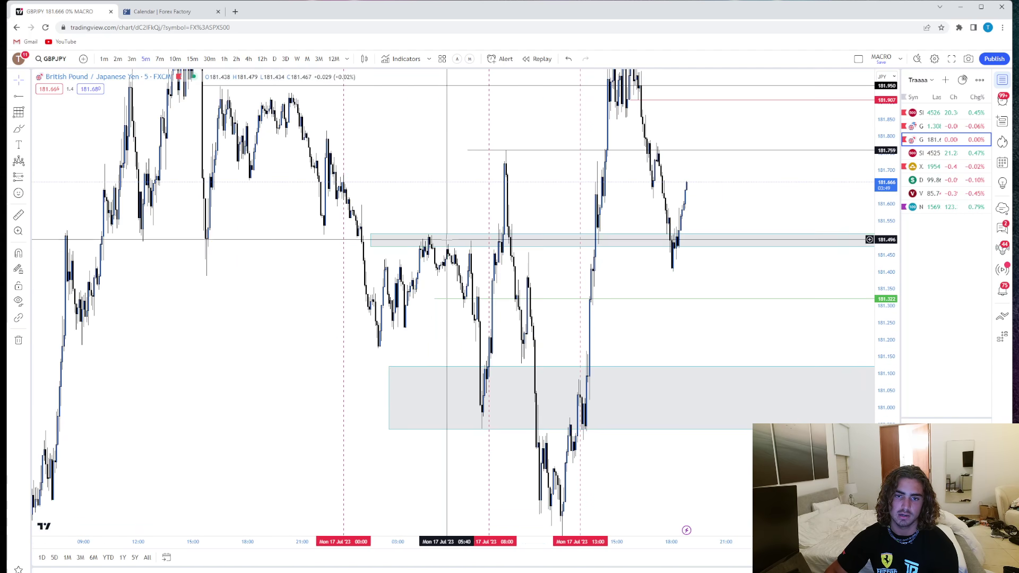
scroll(403, 200, up, 3)
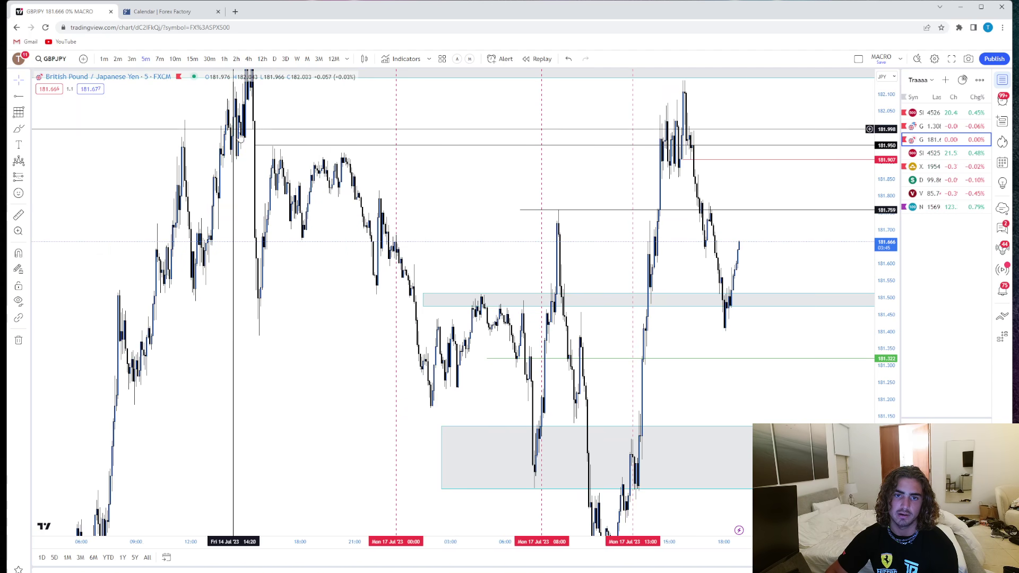
scroll(501, 239, up, 3)
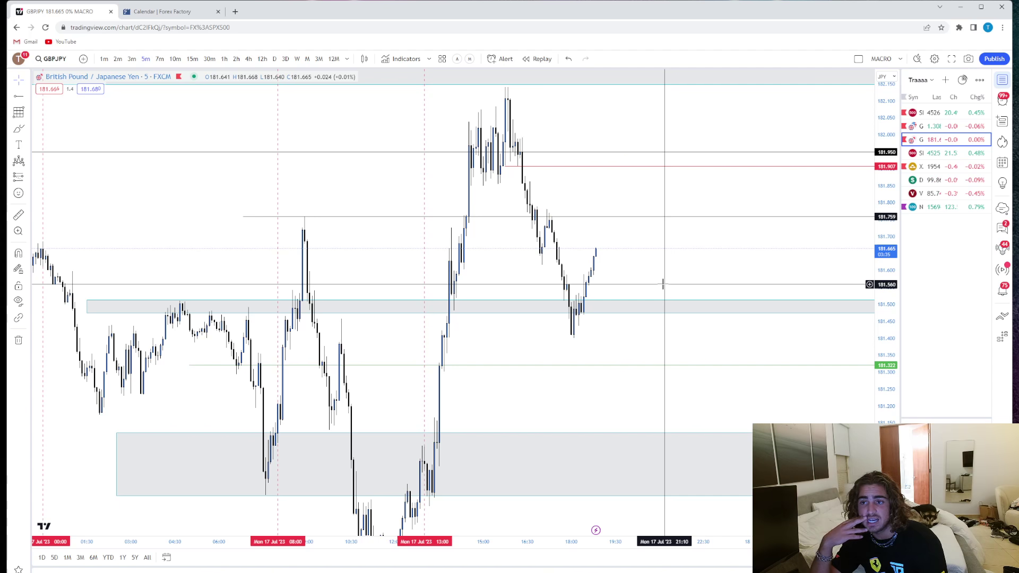
- Show gold (XAUUSD) on 30-minute candles around the recent price action
click(934, 166)
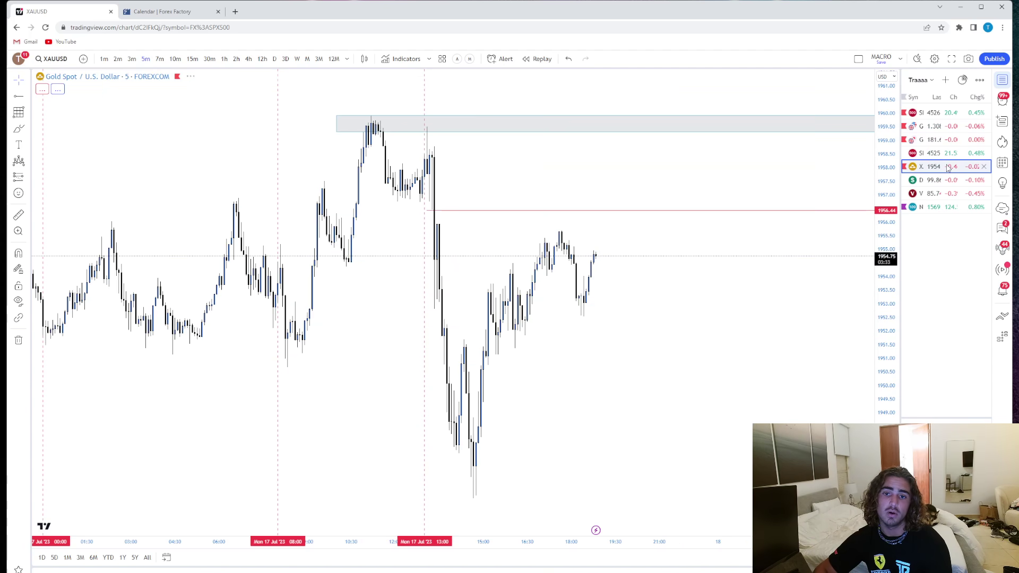
click(209, 59)
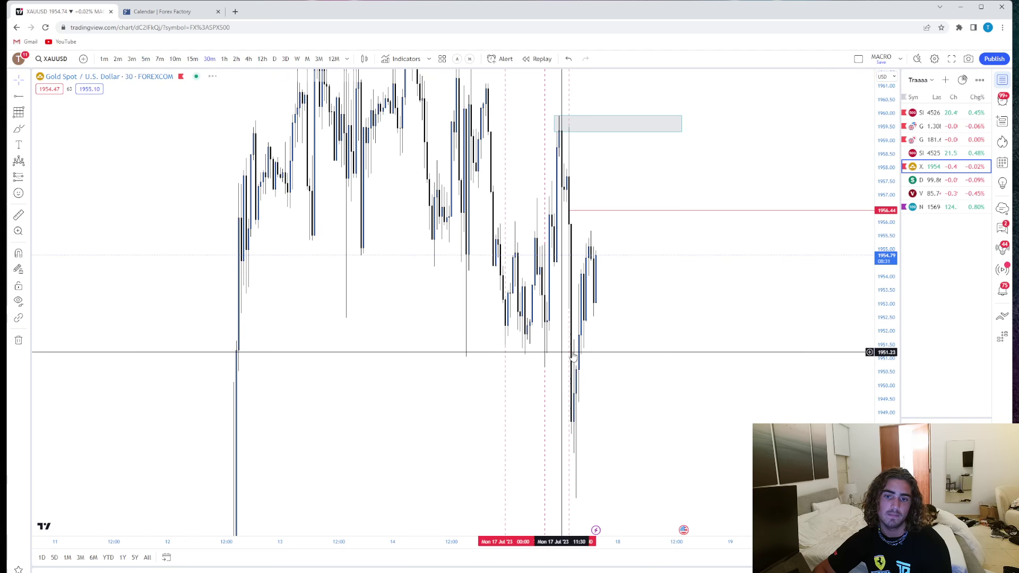
scroll(496, 423, down, 5)
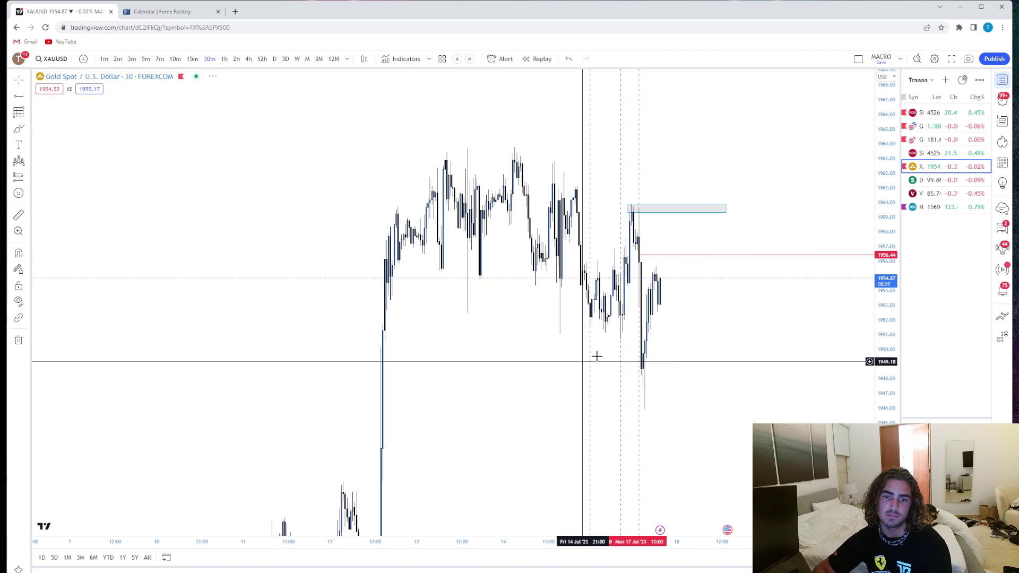
drag(712, 381, 660, 300)
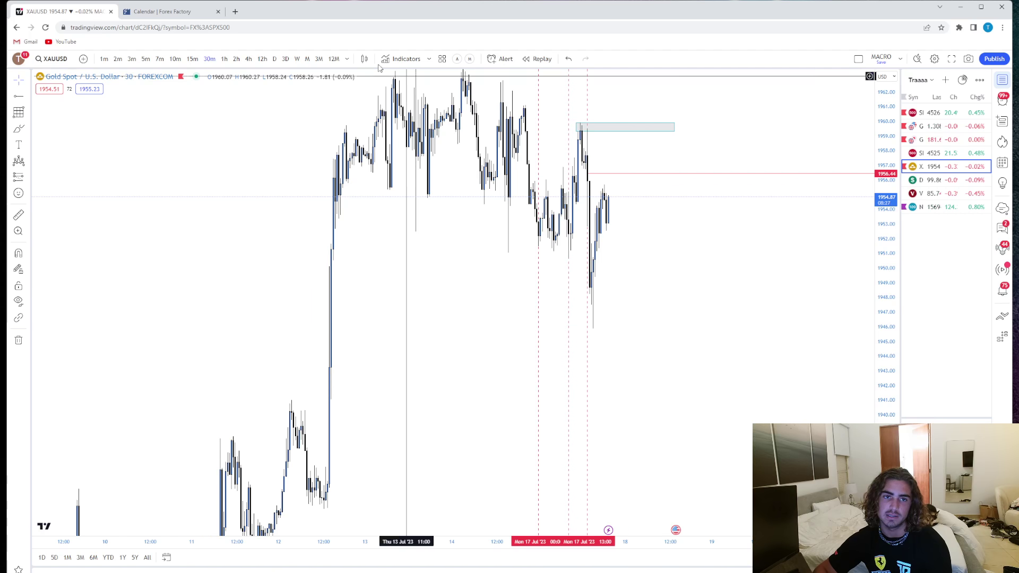
- View the S&P 500 on 5-minute candles, then switch to GBPUSD
click(927, 113)
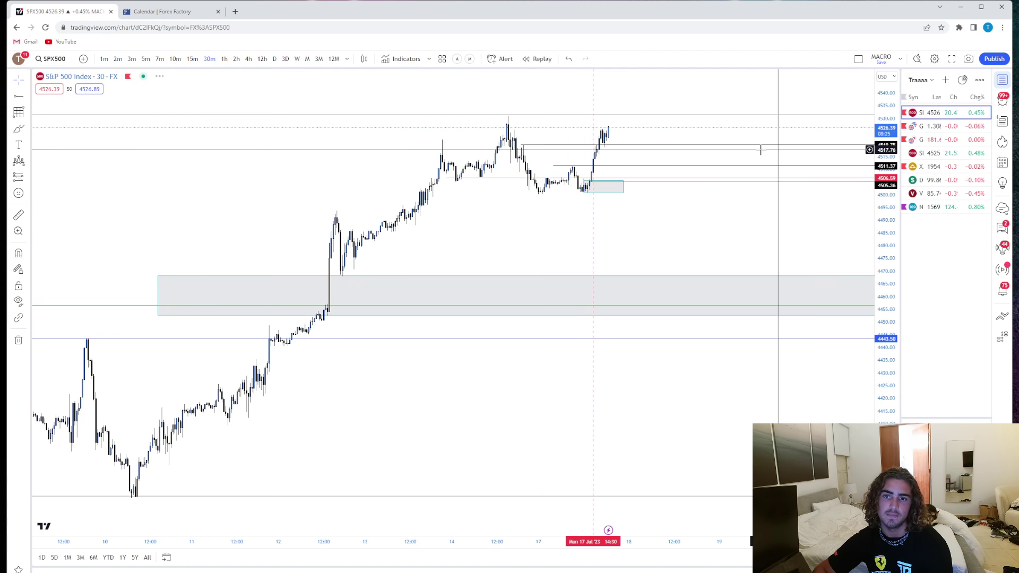
scroll(685, 297, up, 3)
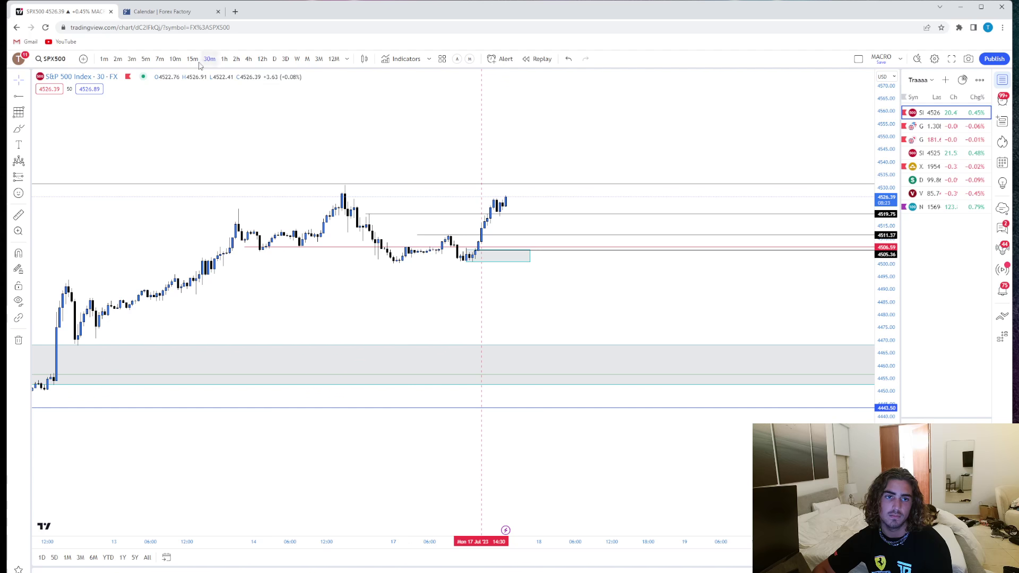
click(145, 59)
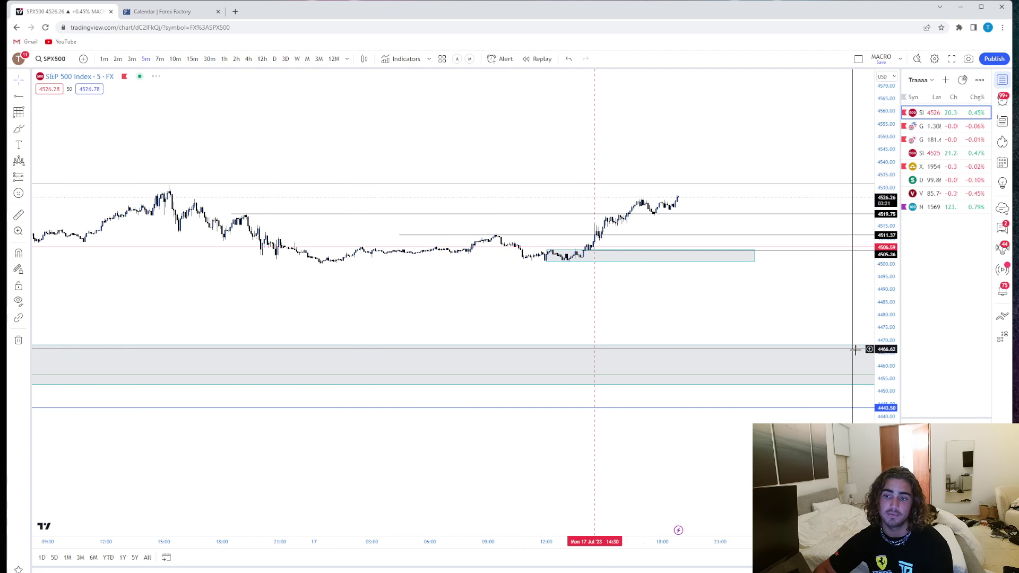
scroll(783, 391, up, 4)
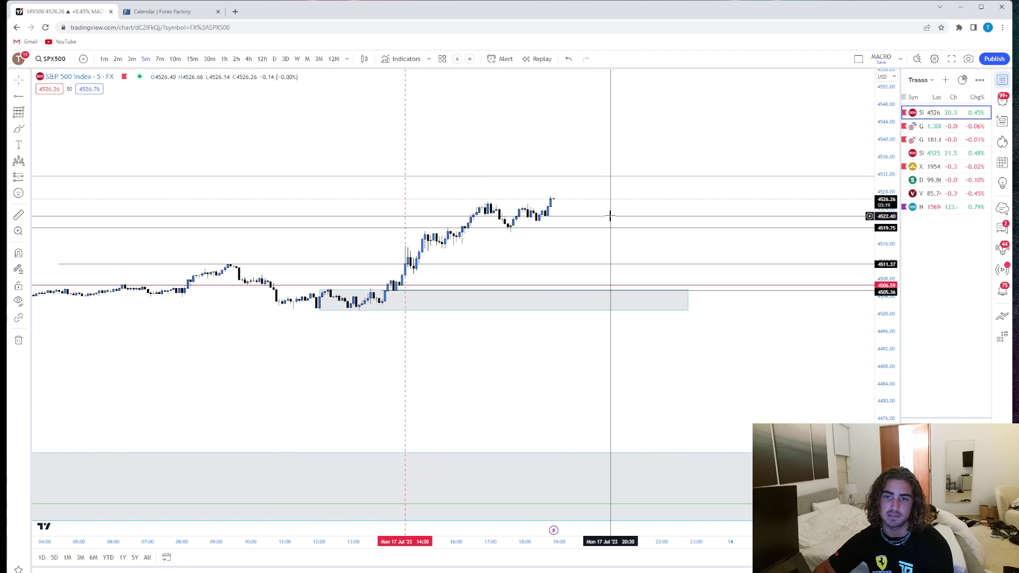
scroll(743, 209, up, 2)
click(933, 126)
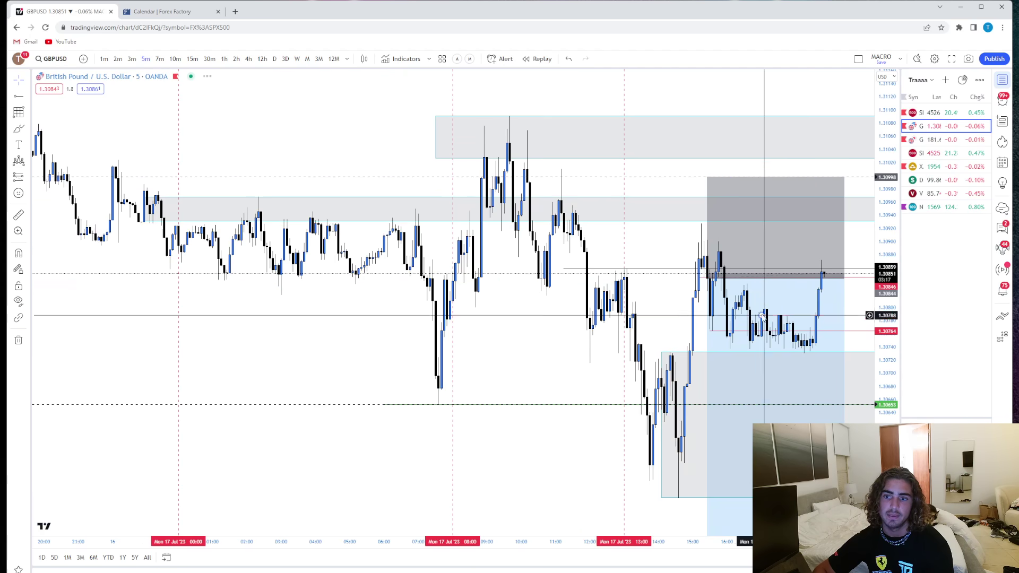
- Bring the GBPUSD position box into view, then step from 15-minute to 1-hour candles
drag(641, 299, 587, 287)
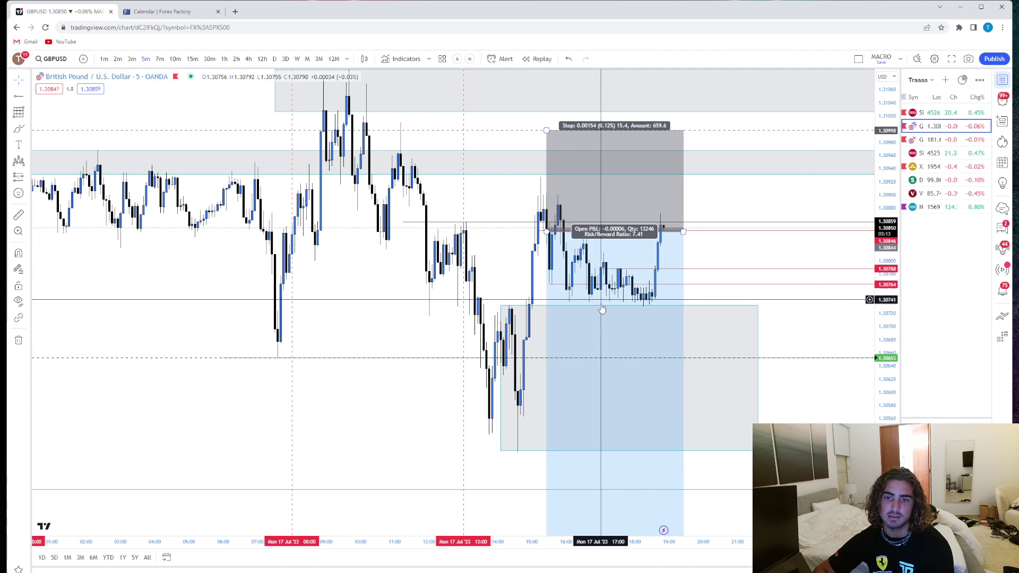
scroll(680, 266, right, 3)
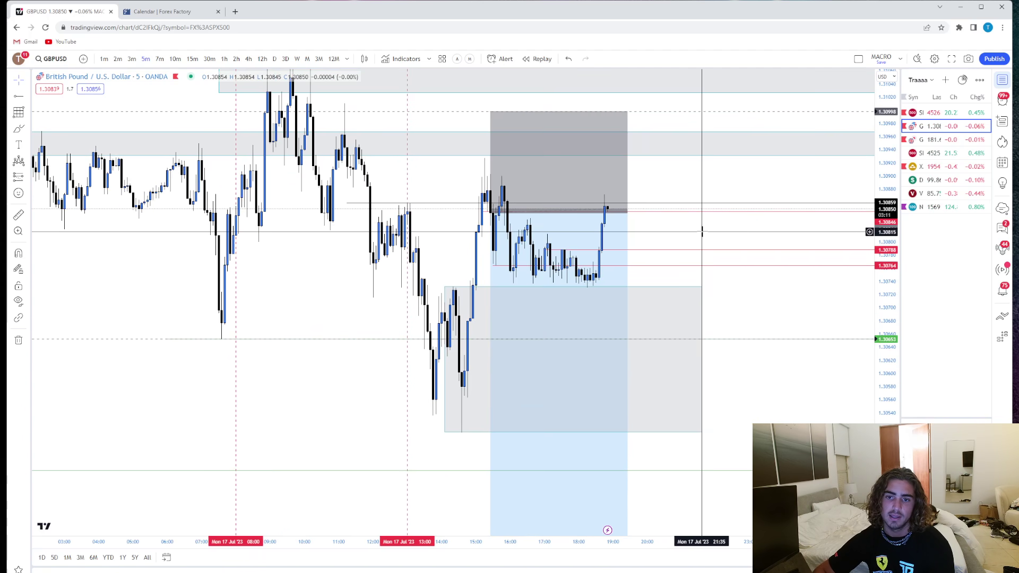
scroll(701, 237, down, 2)
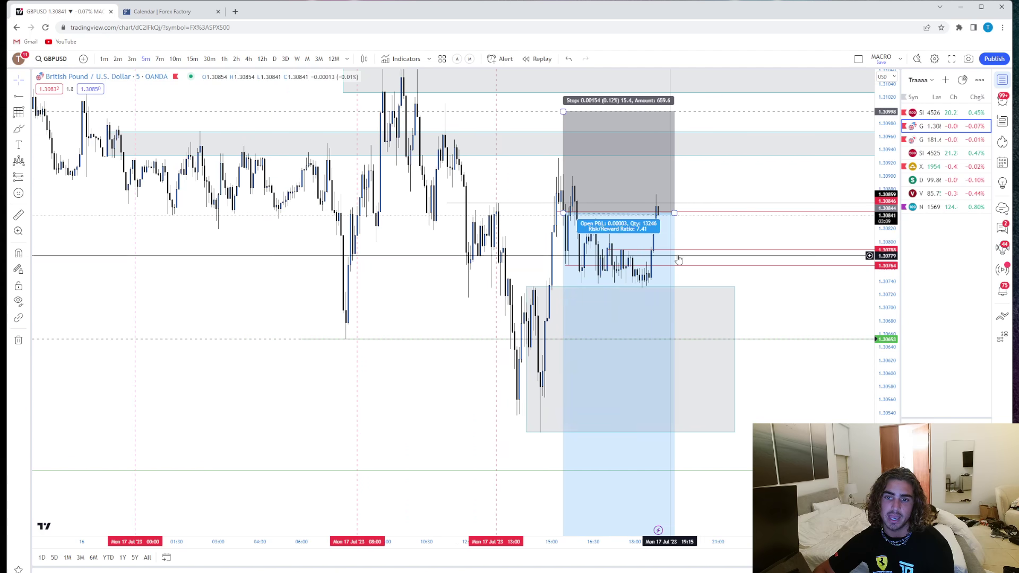
scroll(697, 241, up, 3)
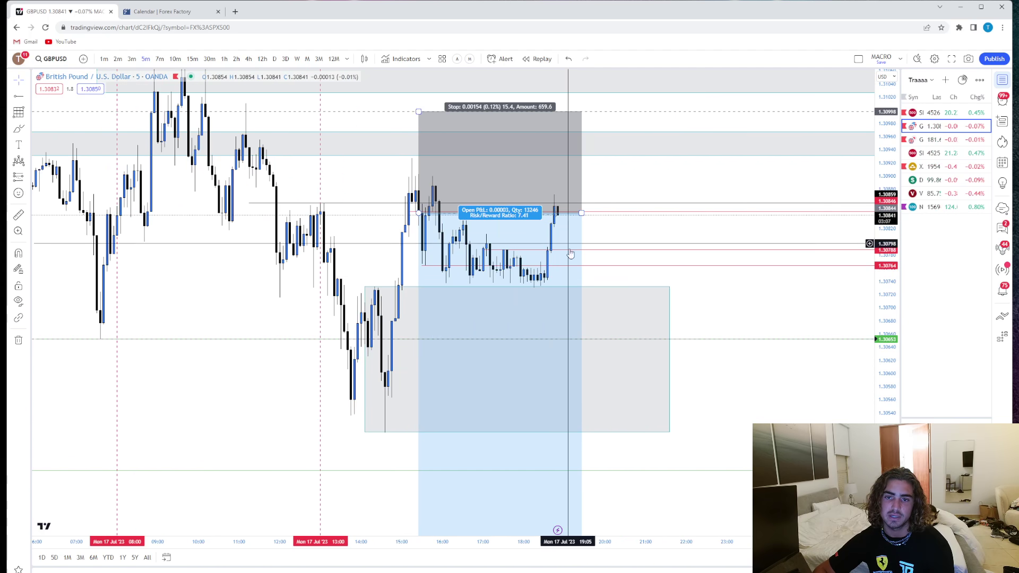
scroll(683, 238, left, 1)
scroll(684, 238, left, 3)
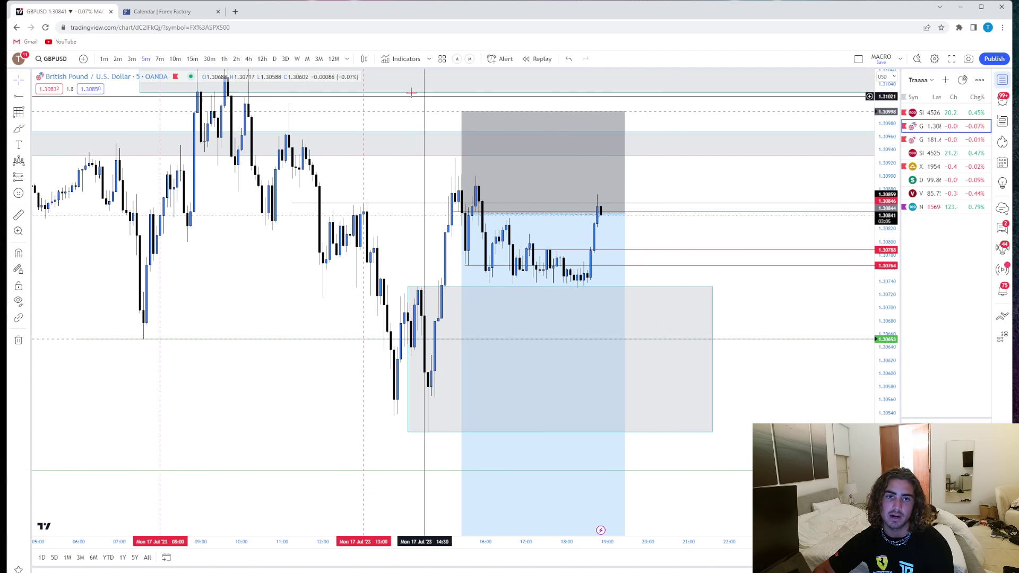
click(192, 59)
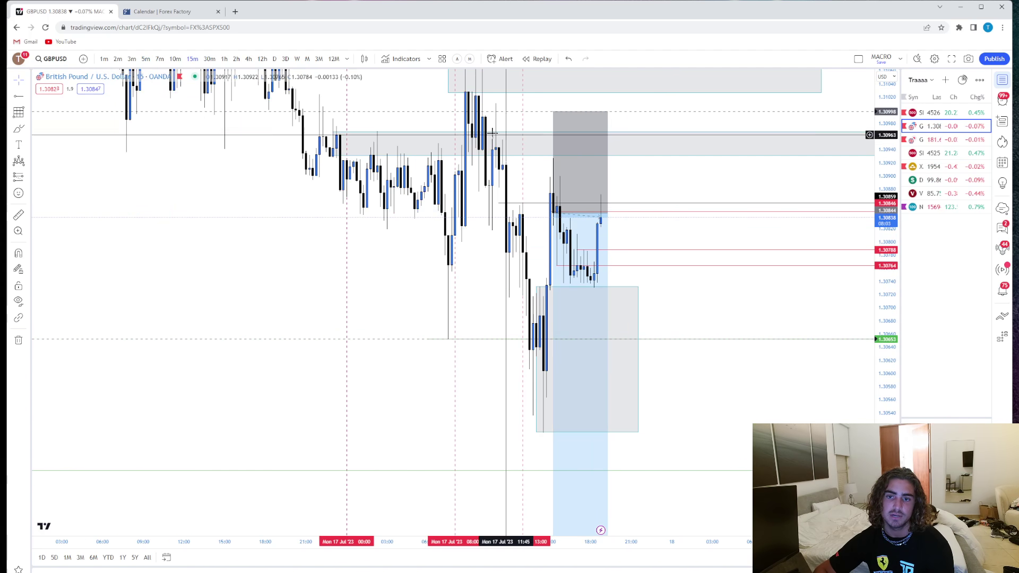
click(223, 60)
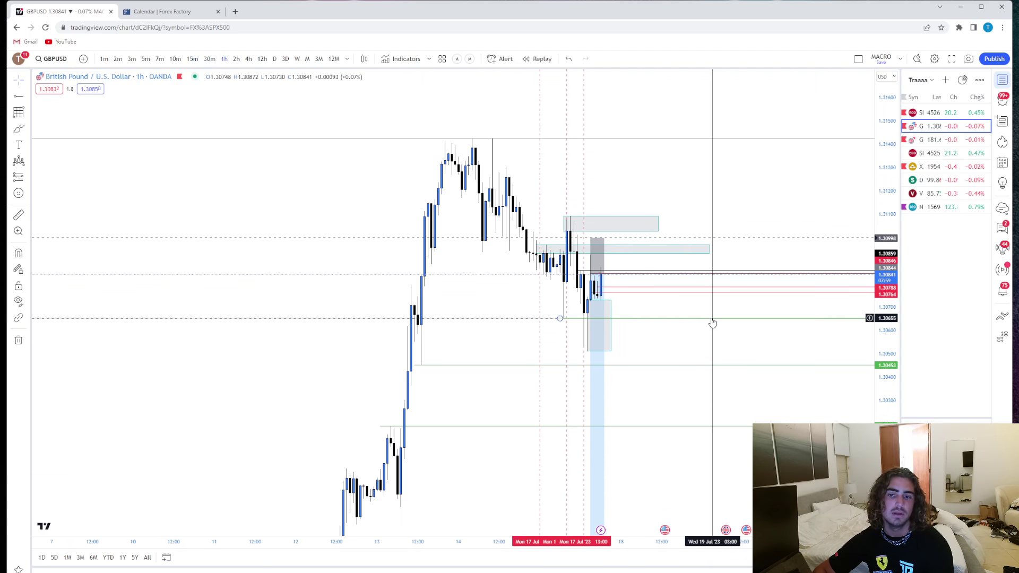
- Check GBPUSD on daily and 4-hour candles, then return to hourly framing the recent rally
click(275, 59)
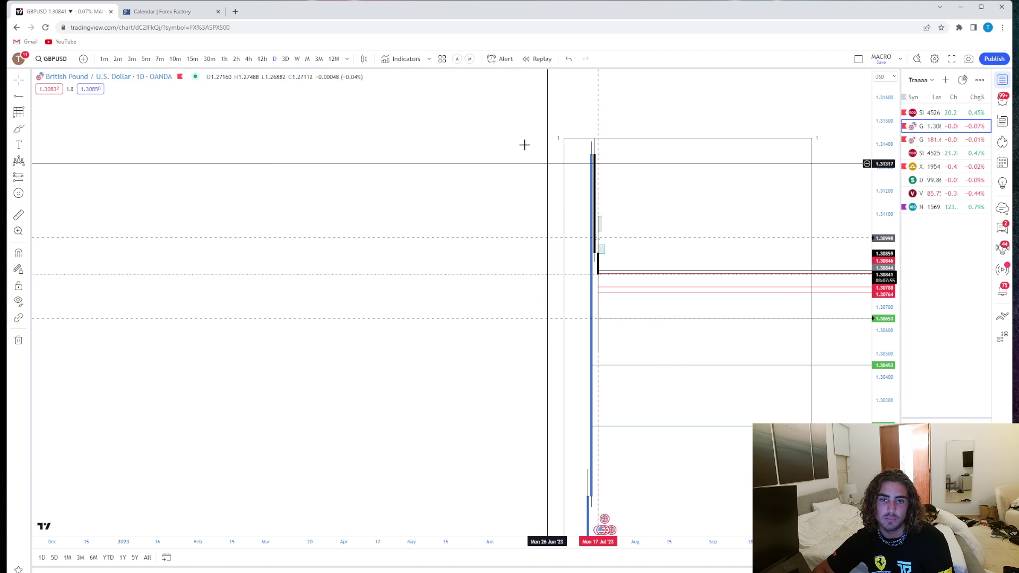
click(249, 59)
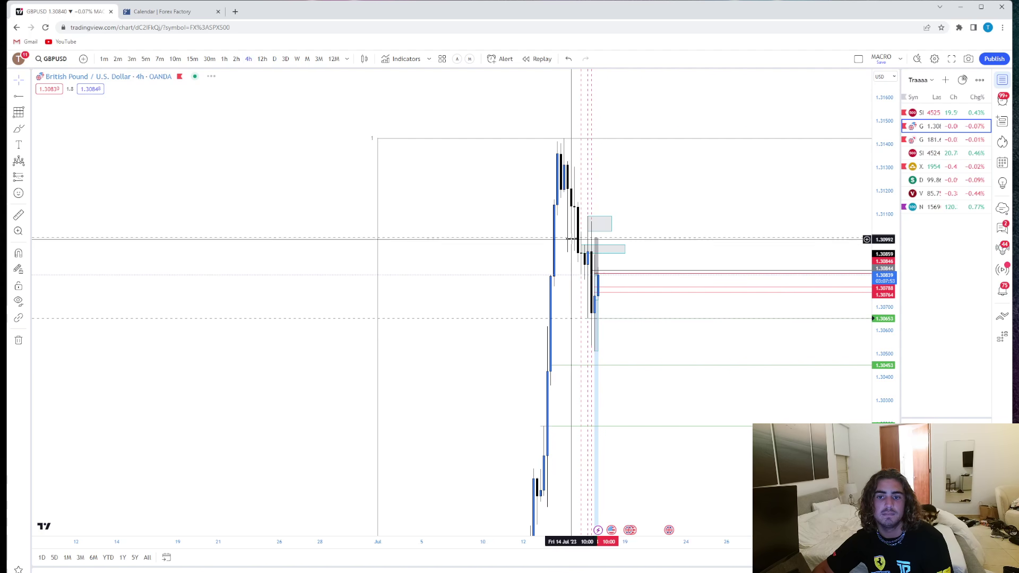
click(225, 59)
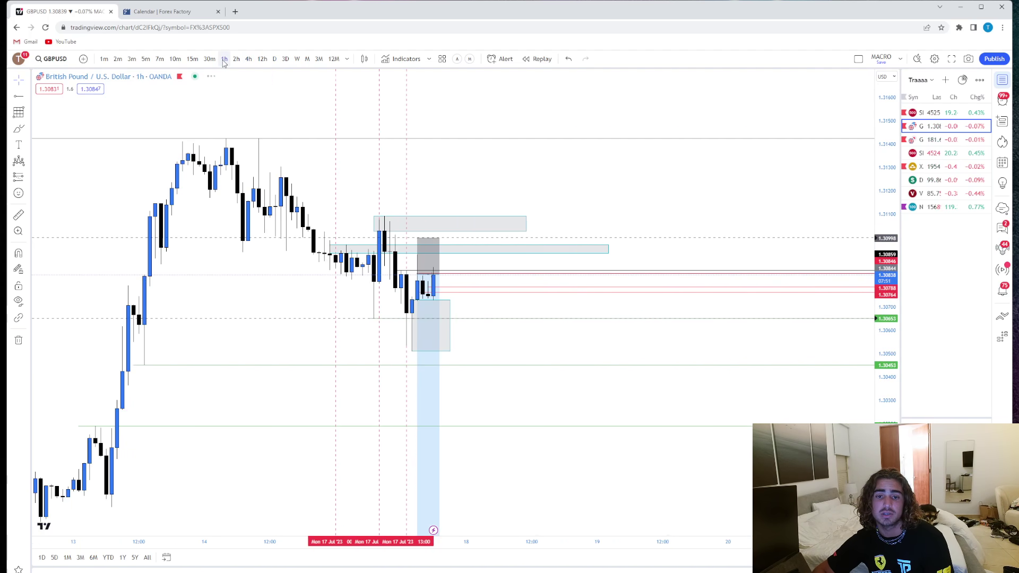
drag(548, 213, 749, 145)
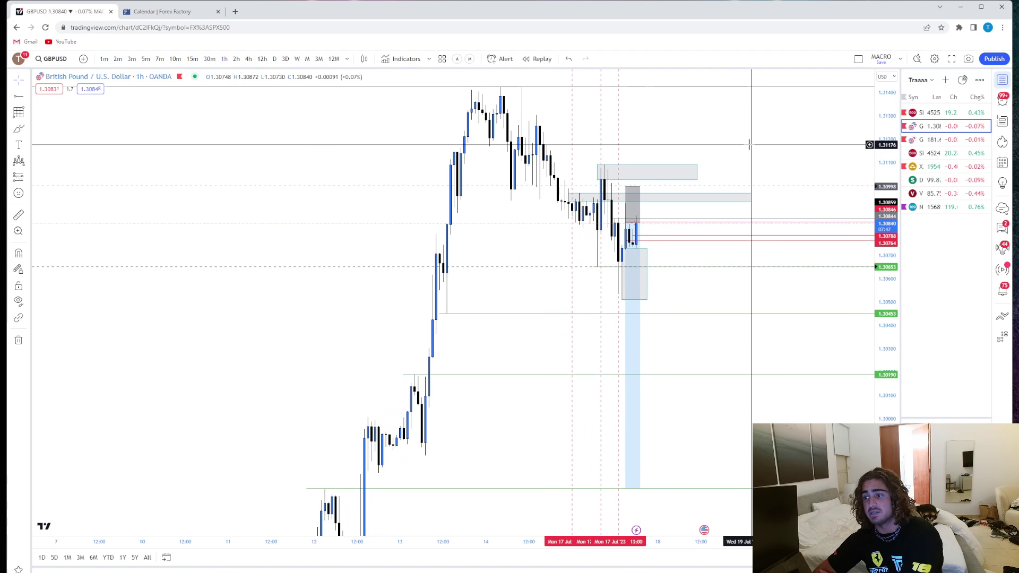
drag(889, 374, 890, 308)
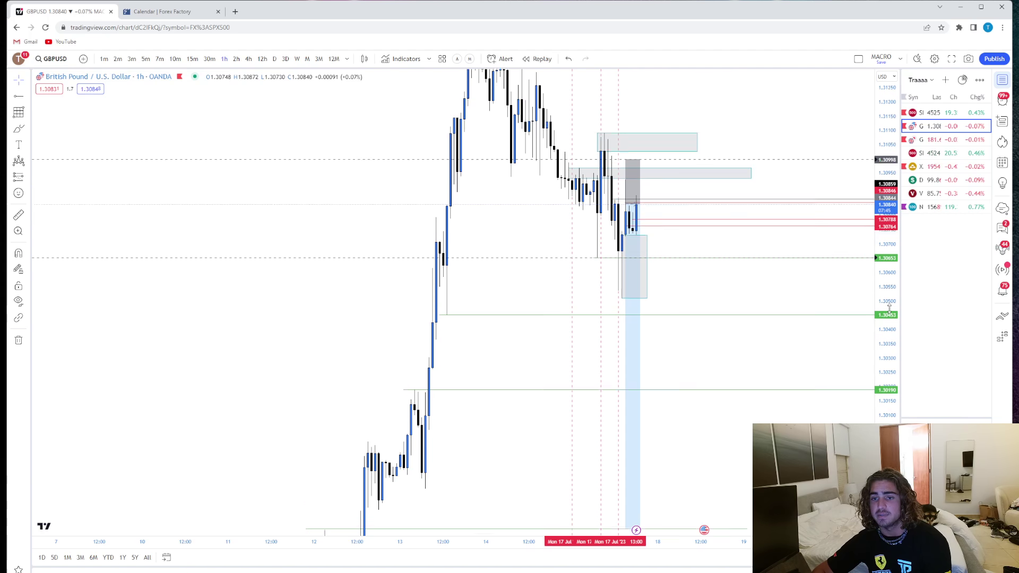
scroll(626, 234, up, 3)
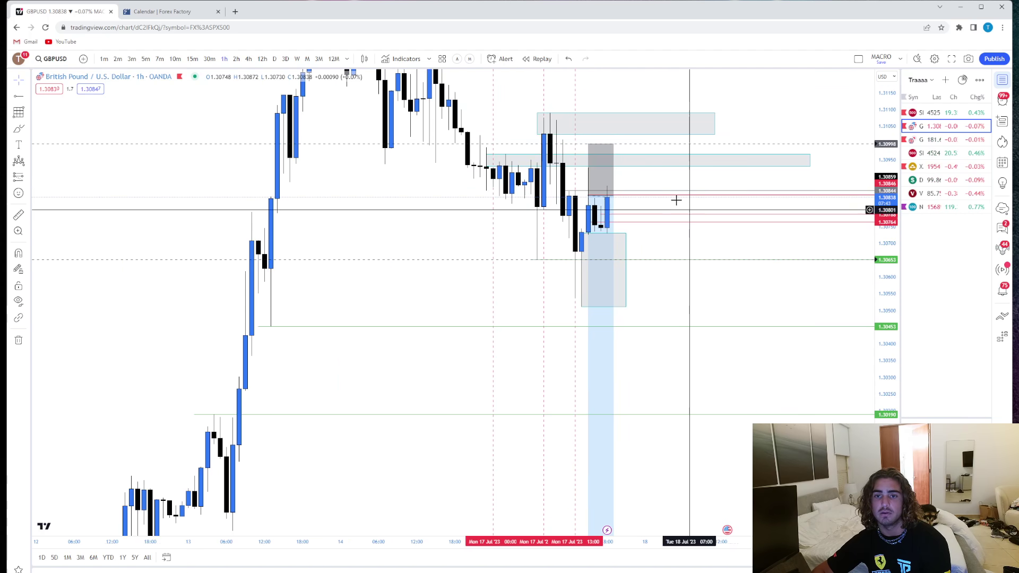
- Switch GBPUSD to 15-minute candles and zoom onto the latest trade's position zones
click(194, 59)
scroll(666, 230, down, 3)
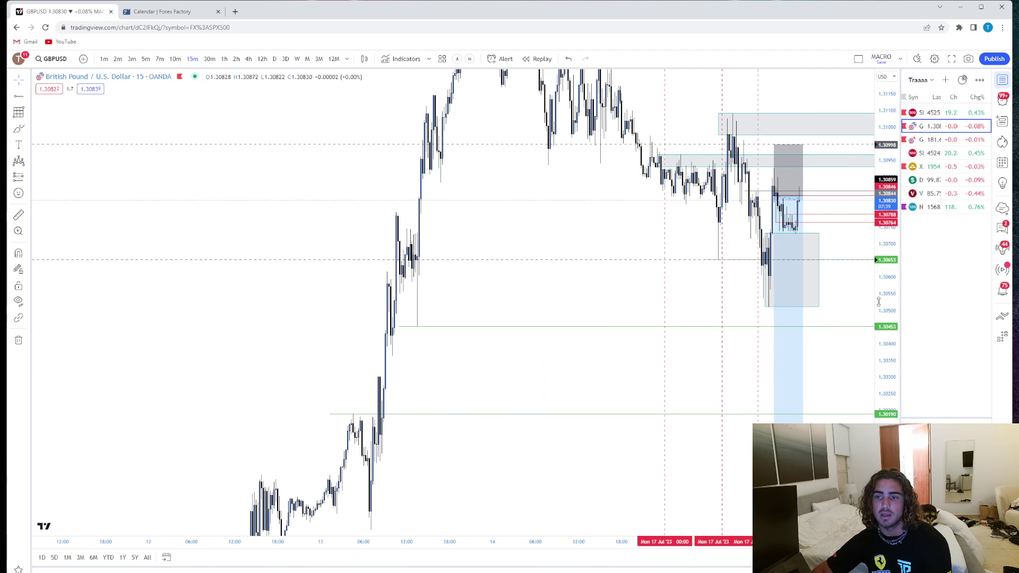
scroll(773, 265, up, 5)
scroll(766, 266, up, 3)
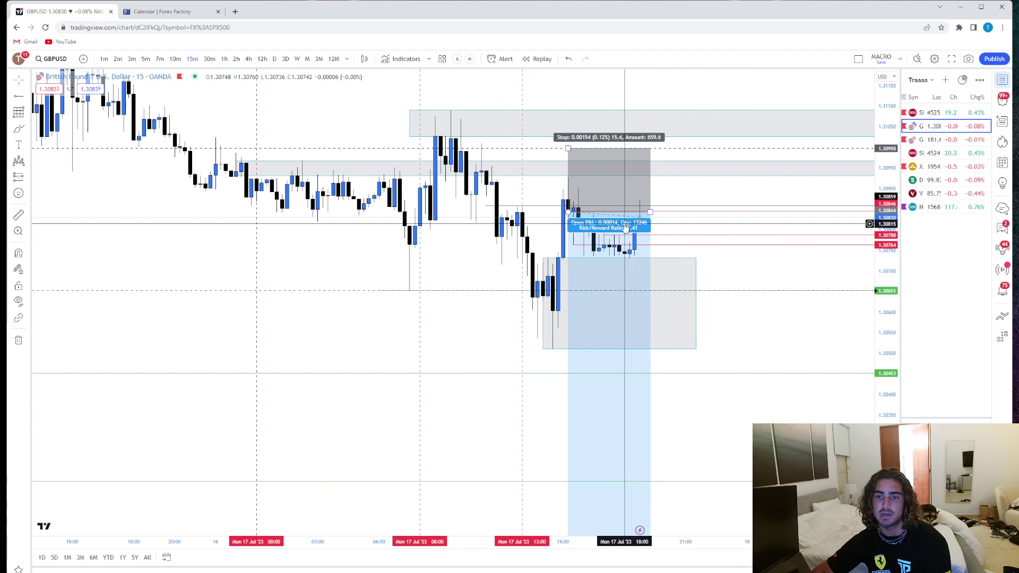
scroll(778, 278, down, 5)
drag(779, 277, 803, 282)
scroll(773, 276, up, 3)
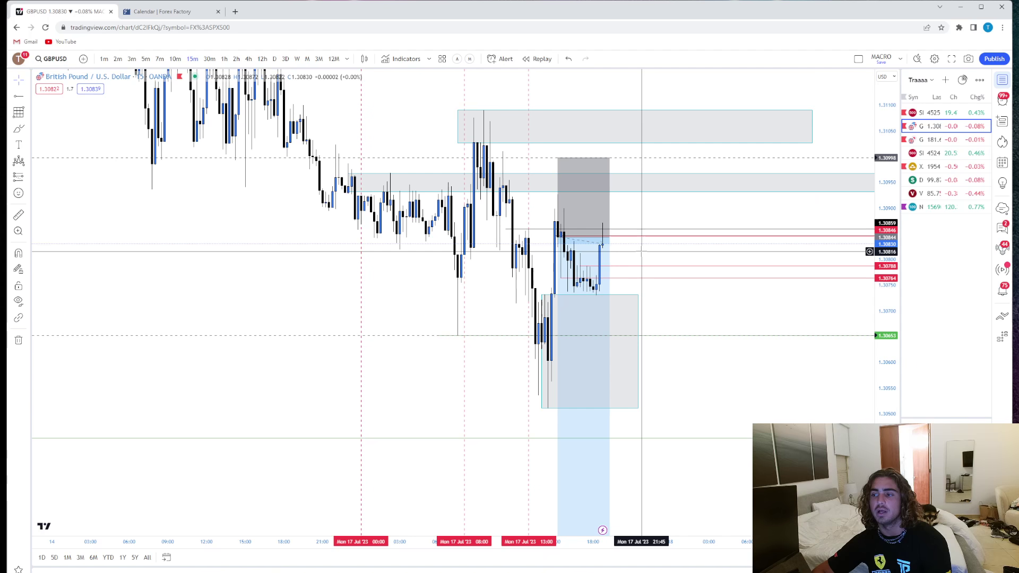
drag(653, 252, 686, 254)
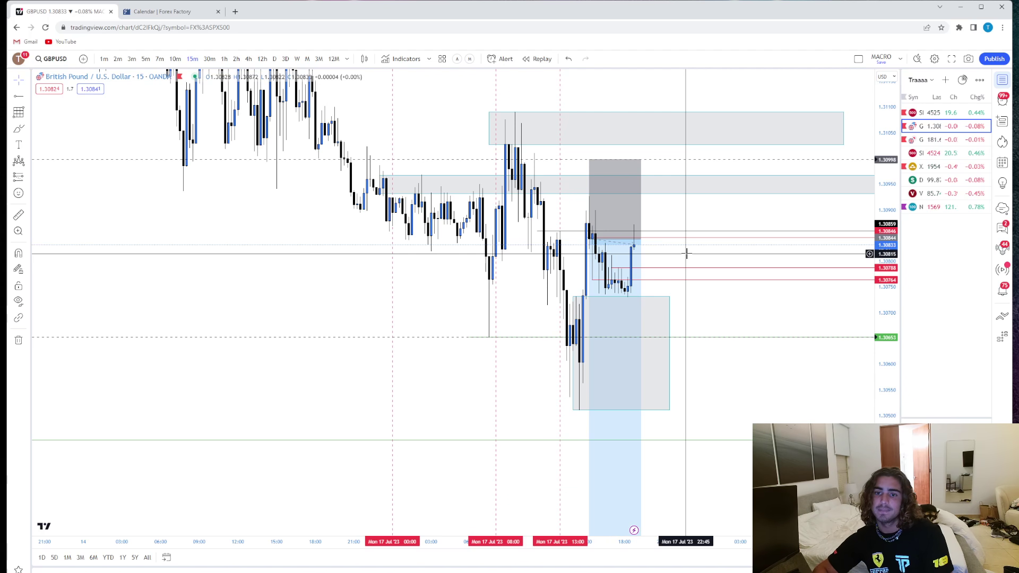
scroll(891, 244, up, 2)
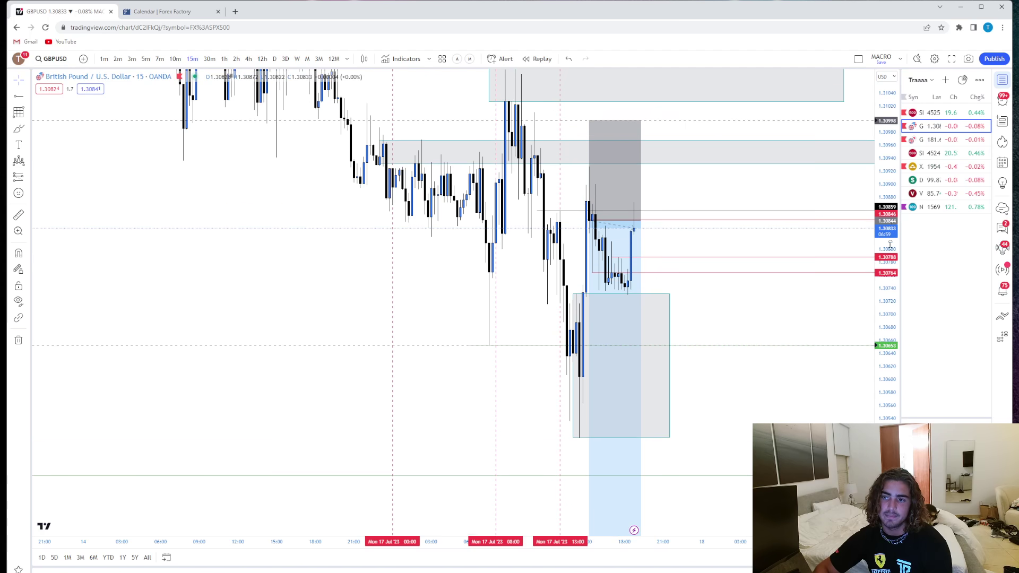
click(927, 112)
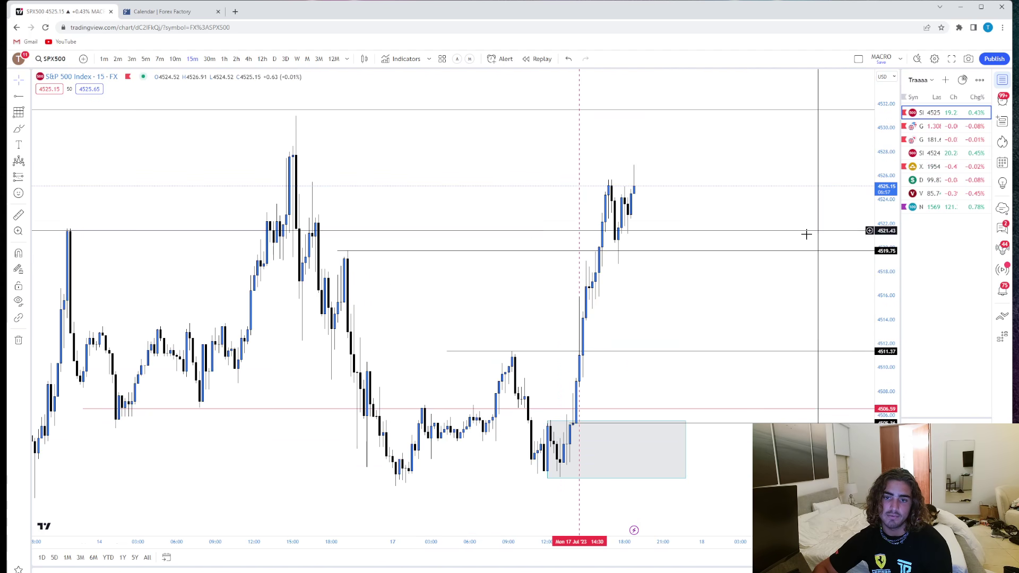
click(144, 59)
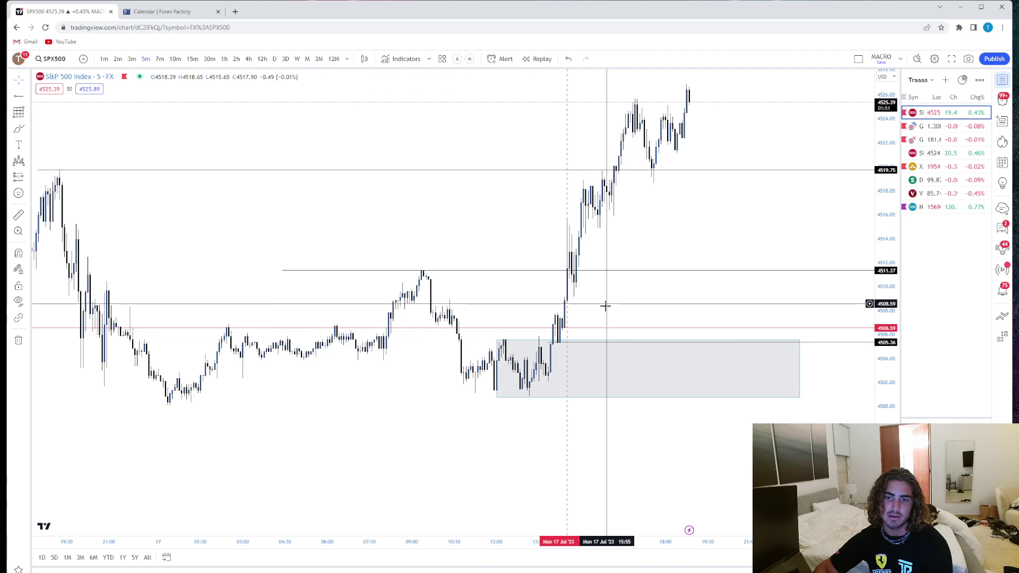
drag(605, 303, 603, 343)
scroll(584, 244, down, 5)
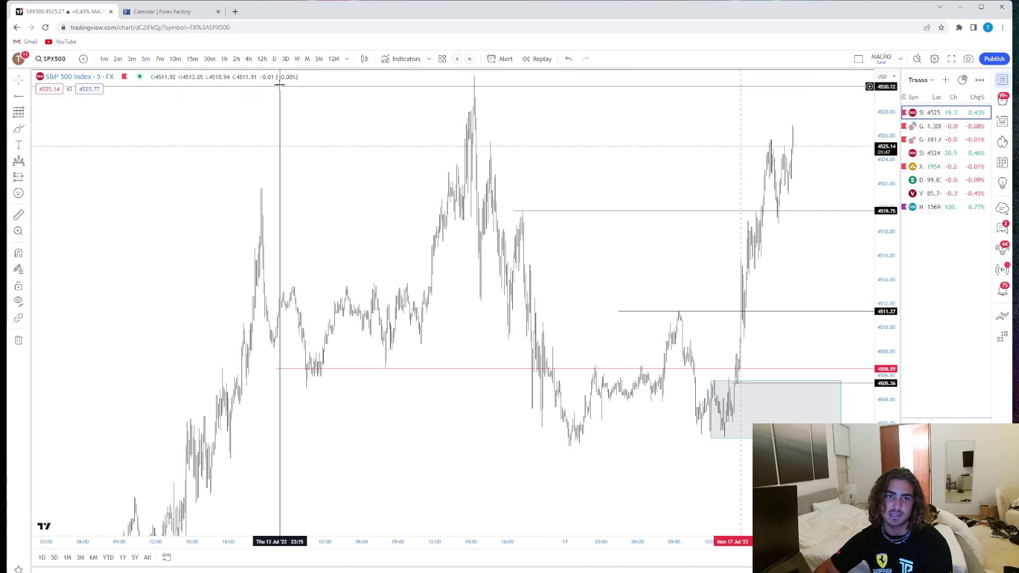
click(274, 59)
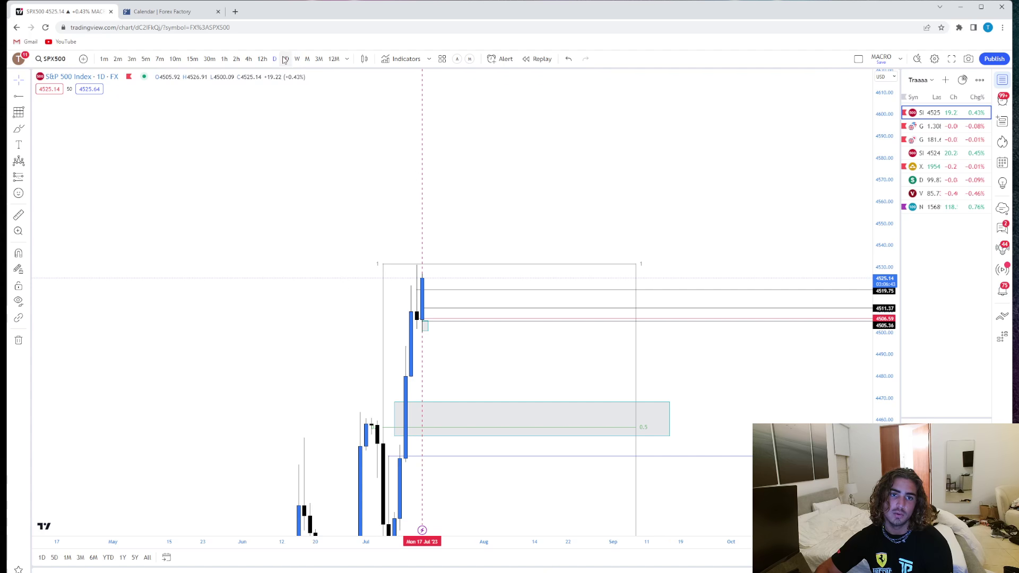
click(249, 59)
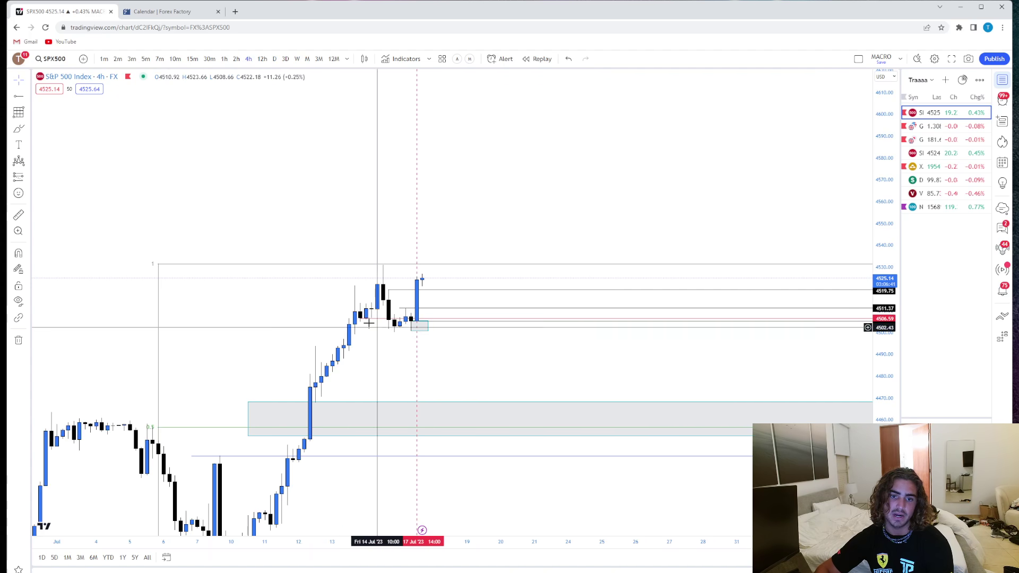
click(224, 59)
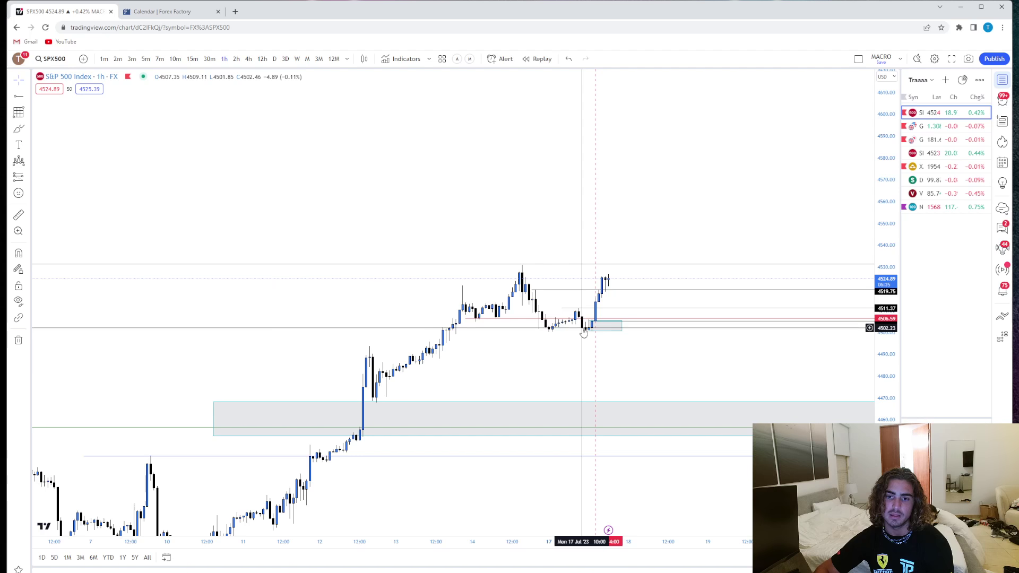
scroll(589, 332, down, 3)
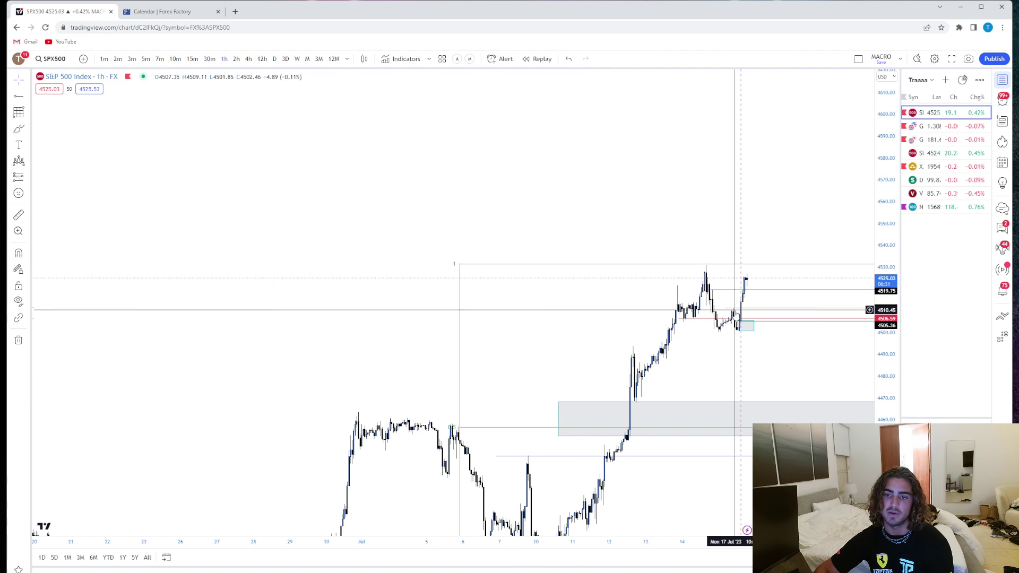
scroll(737, 311, up, 3)
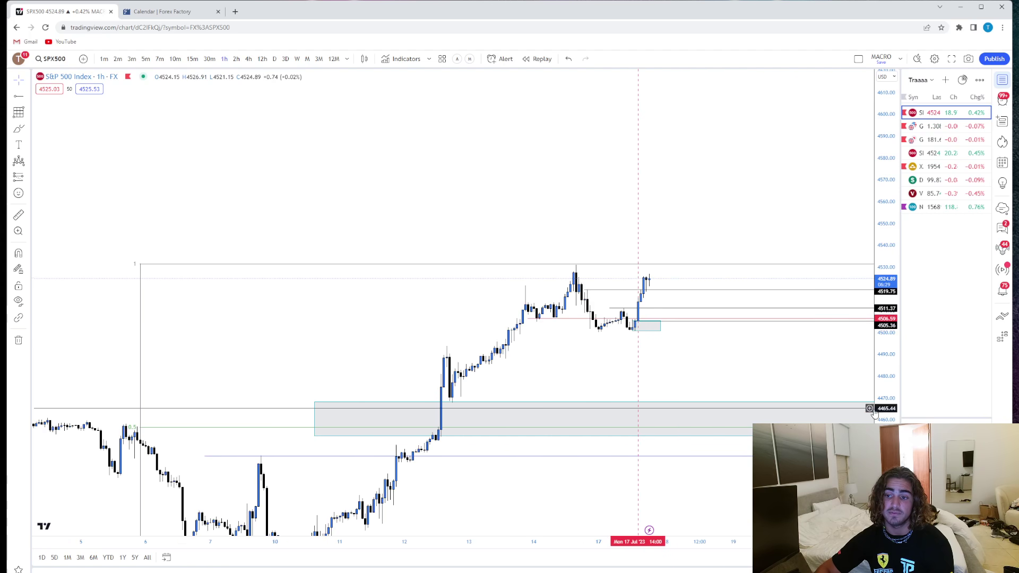
scroll(480, 288, up, 3)
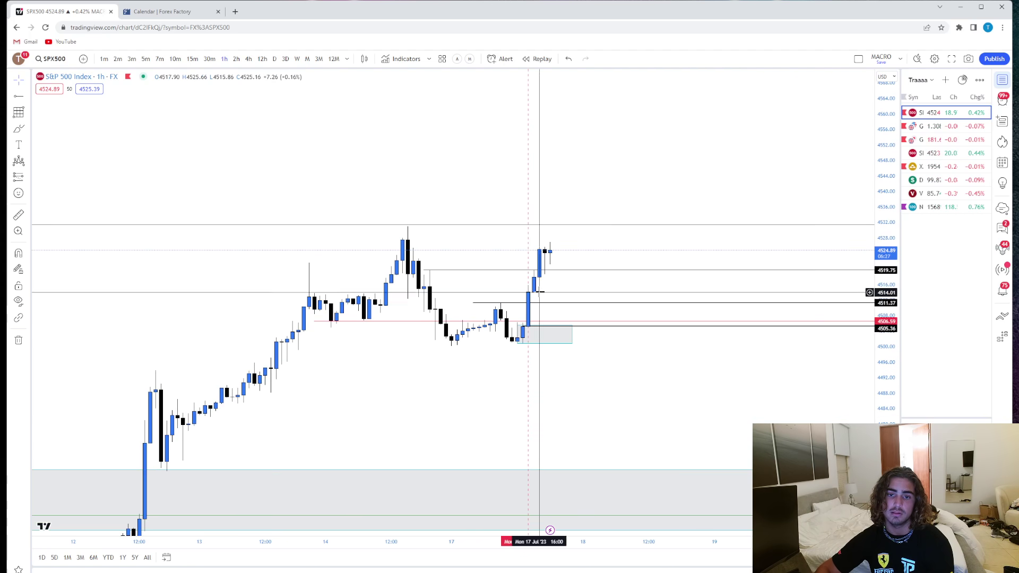
click(192, 59)
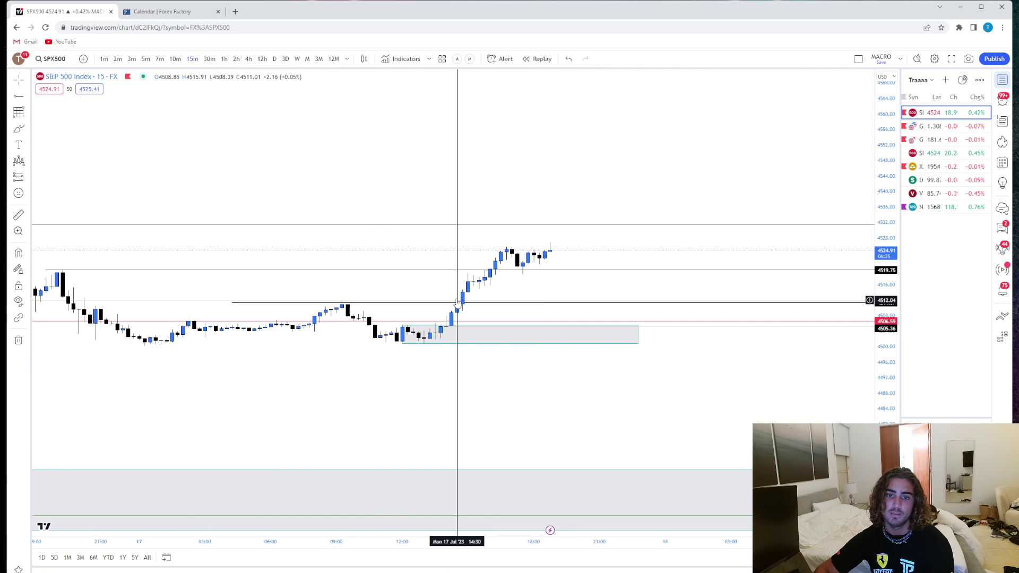
scroll(550, 291, down, 3)
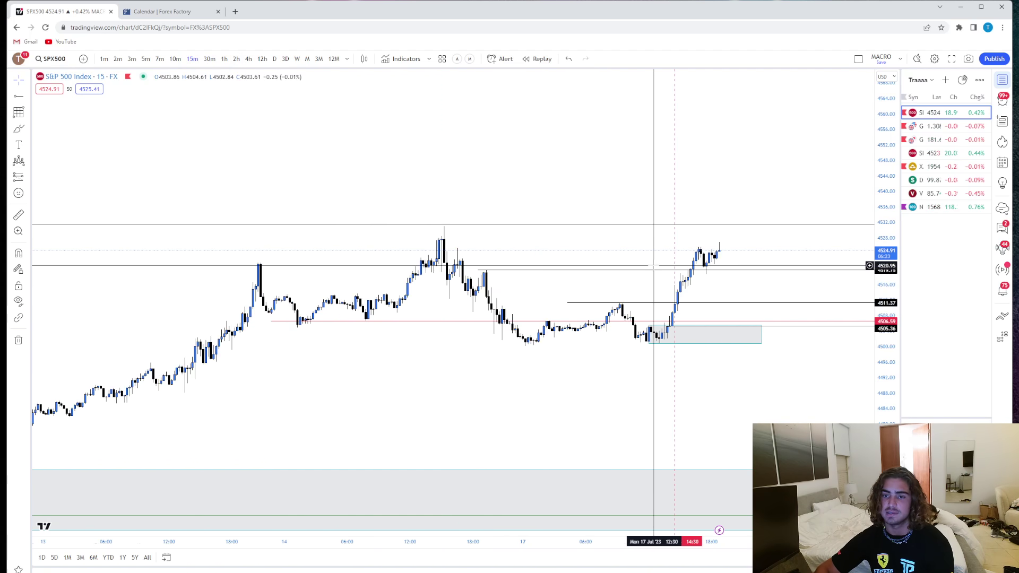
click(923, 126)
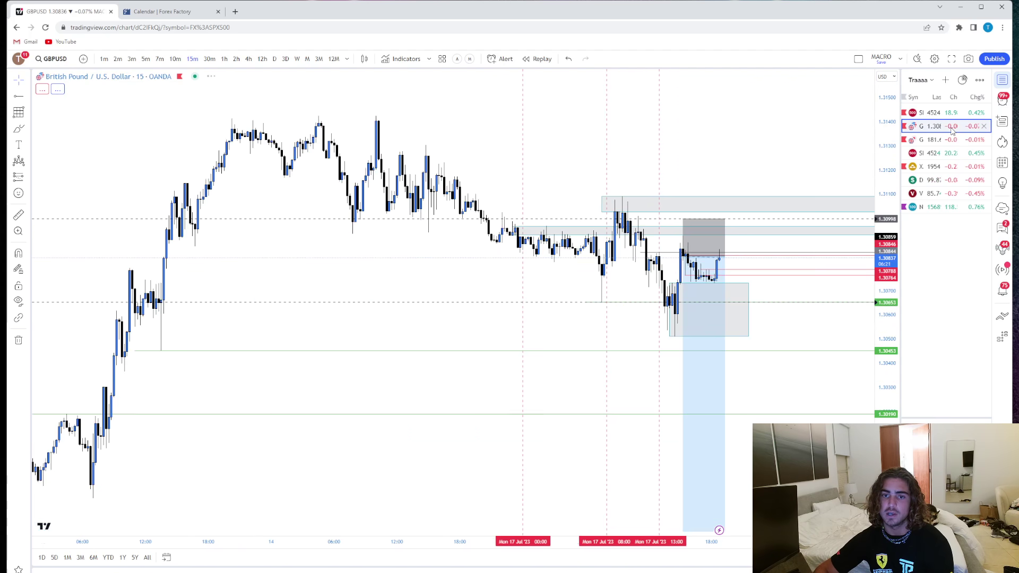
click(912, 142)
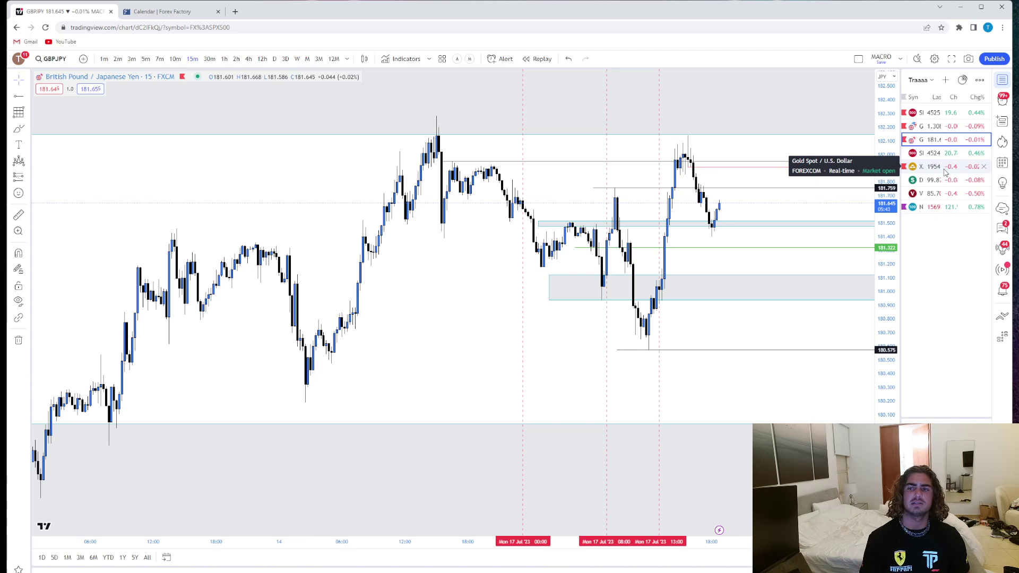
click(941, 128)
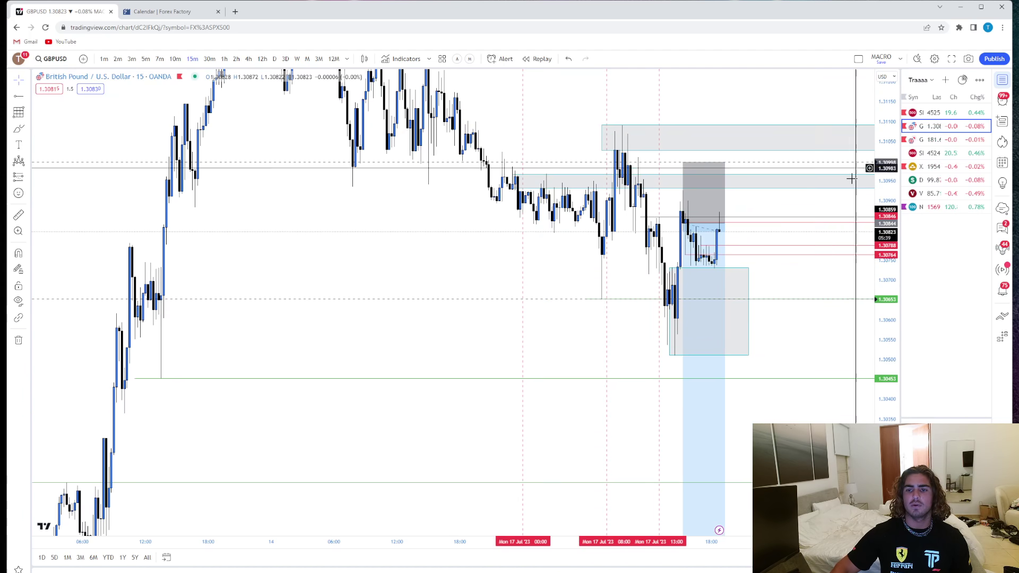
scroll(821, 325, up, 3)
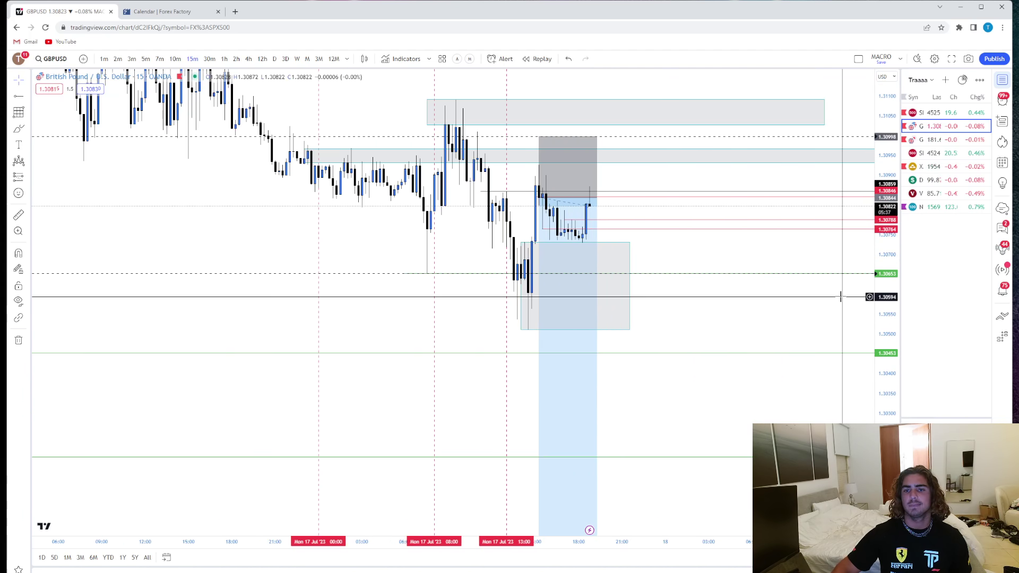